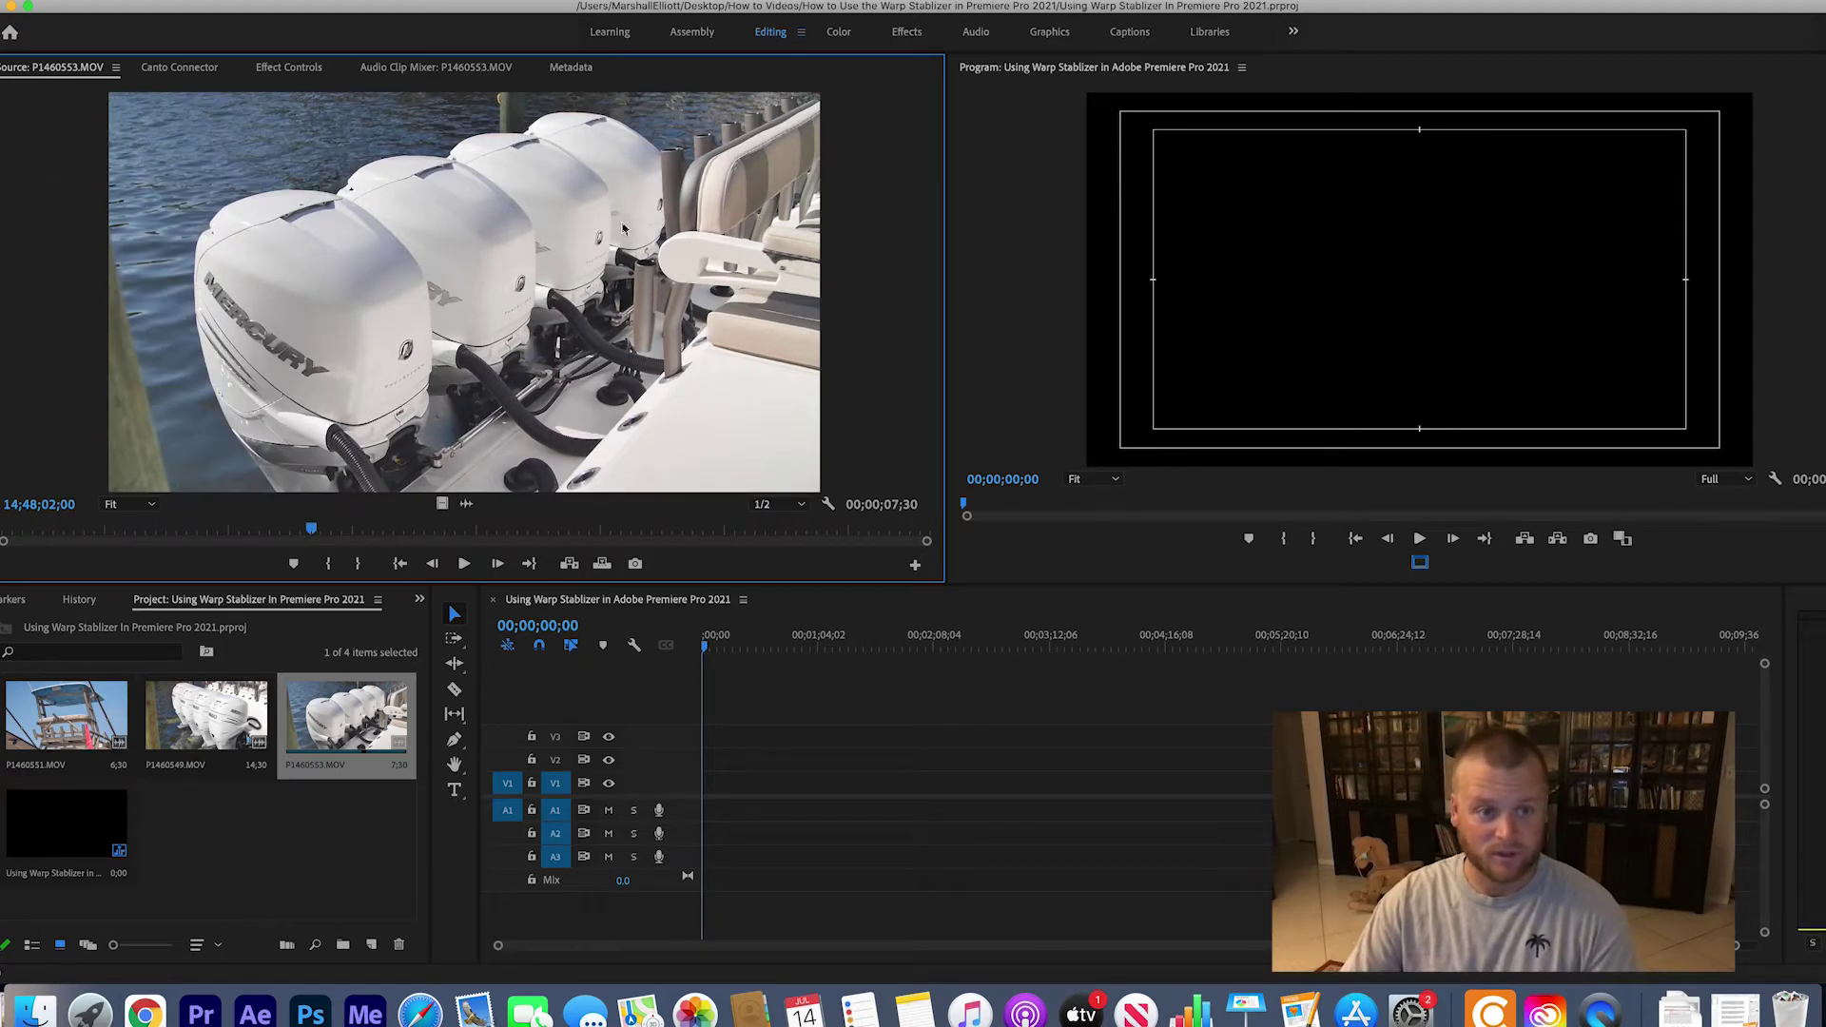
Mark an In point at 14;48;00;45 and an Out point at 14;48;02;43 on source clip P1460553.MOV
{"action": "left_click", "coordinate": [384, 532]}
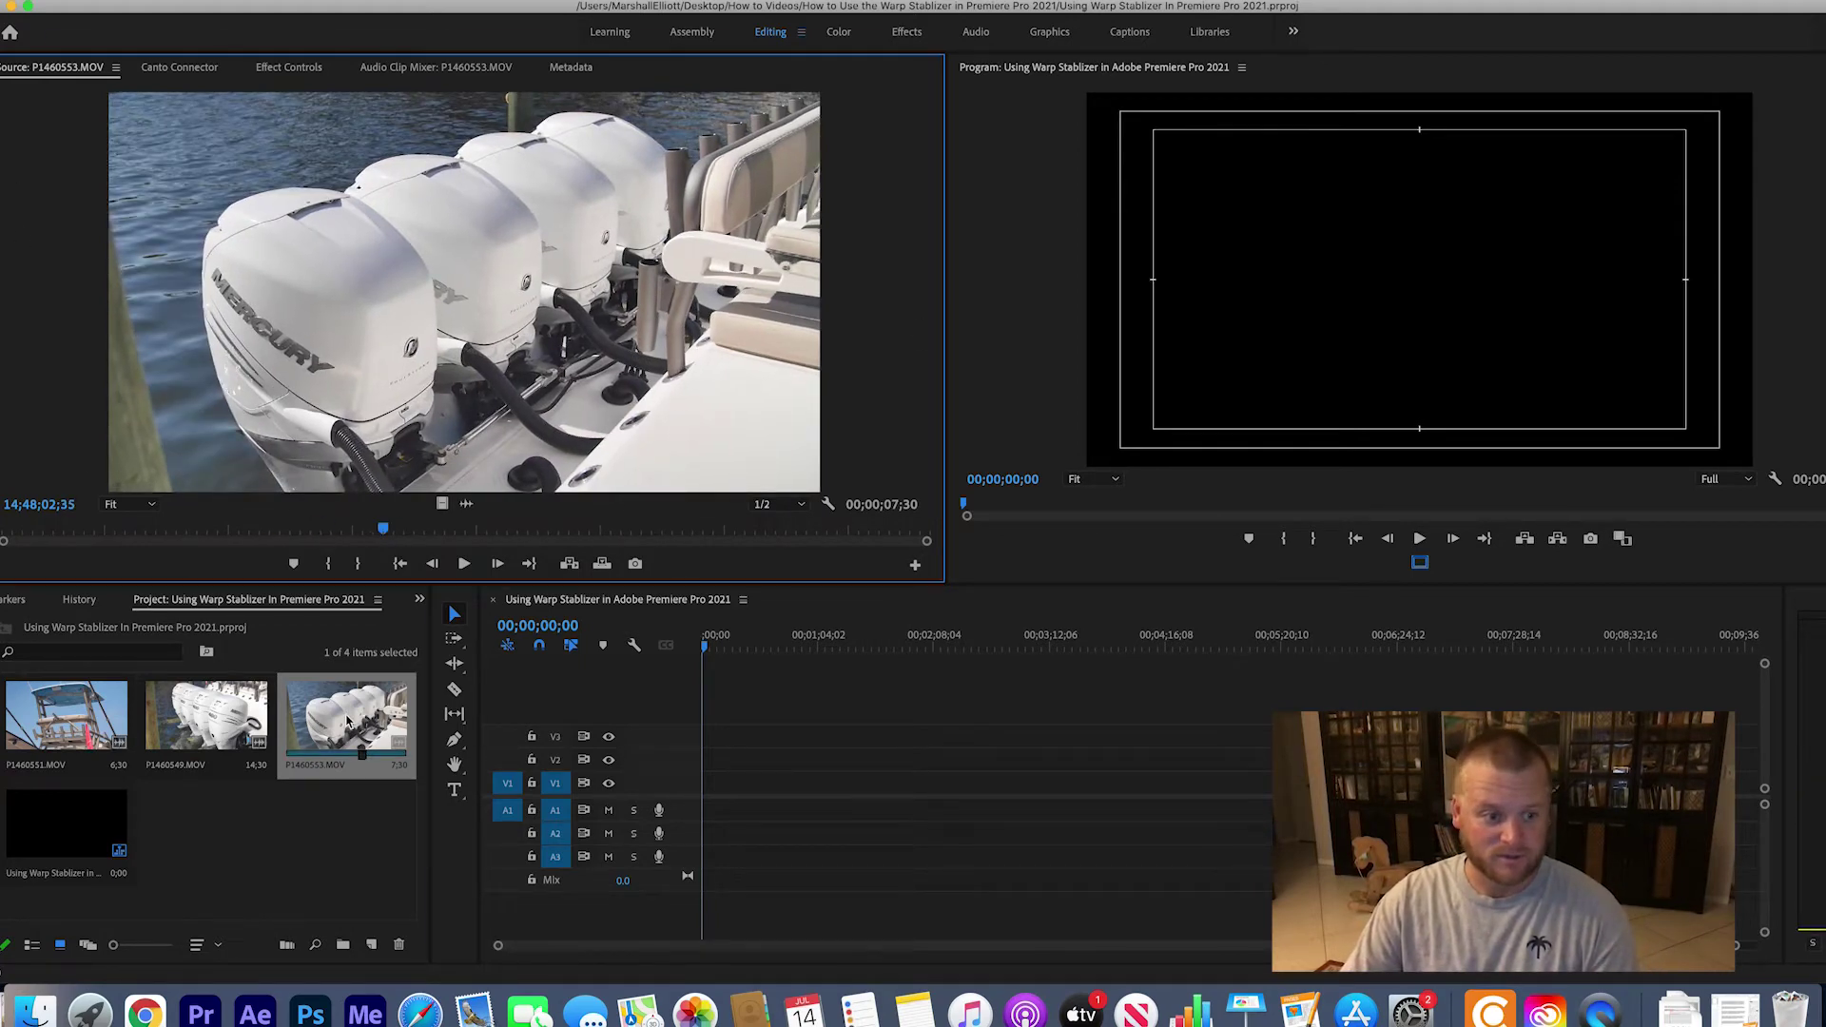
{"action": "left_click_drag", "start_coordinate": [261, 530], "coordinate": [157, 537]}
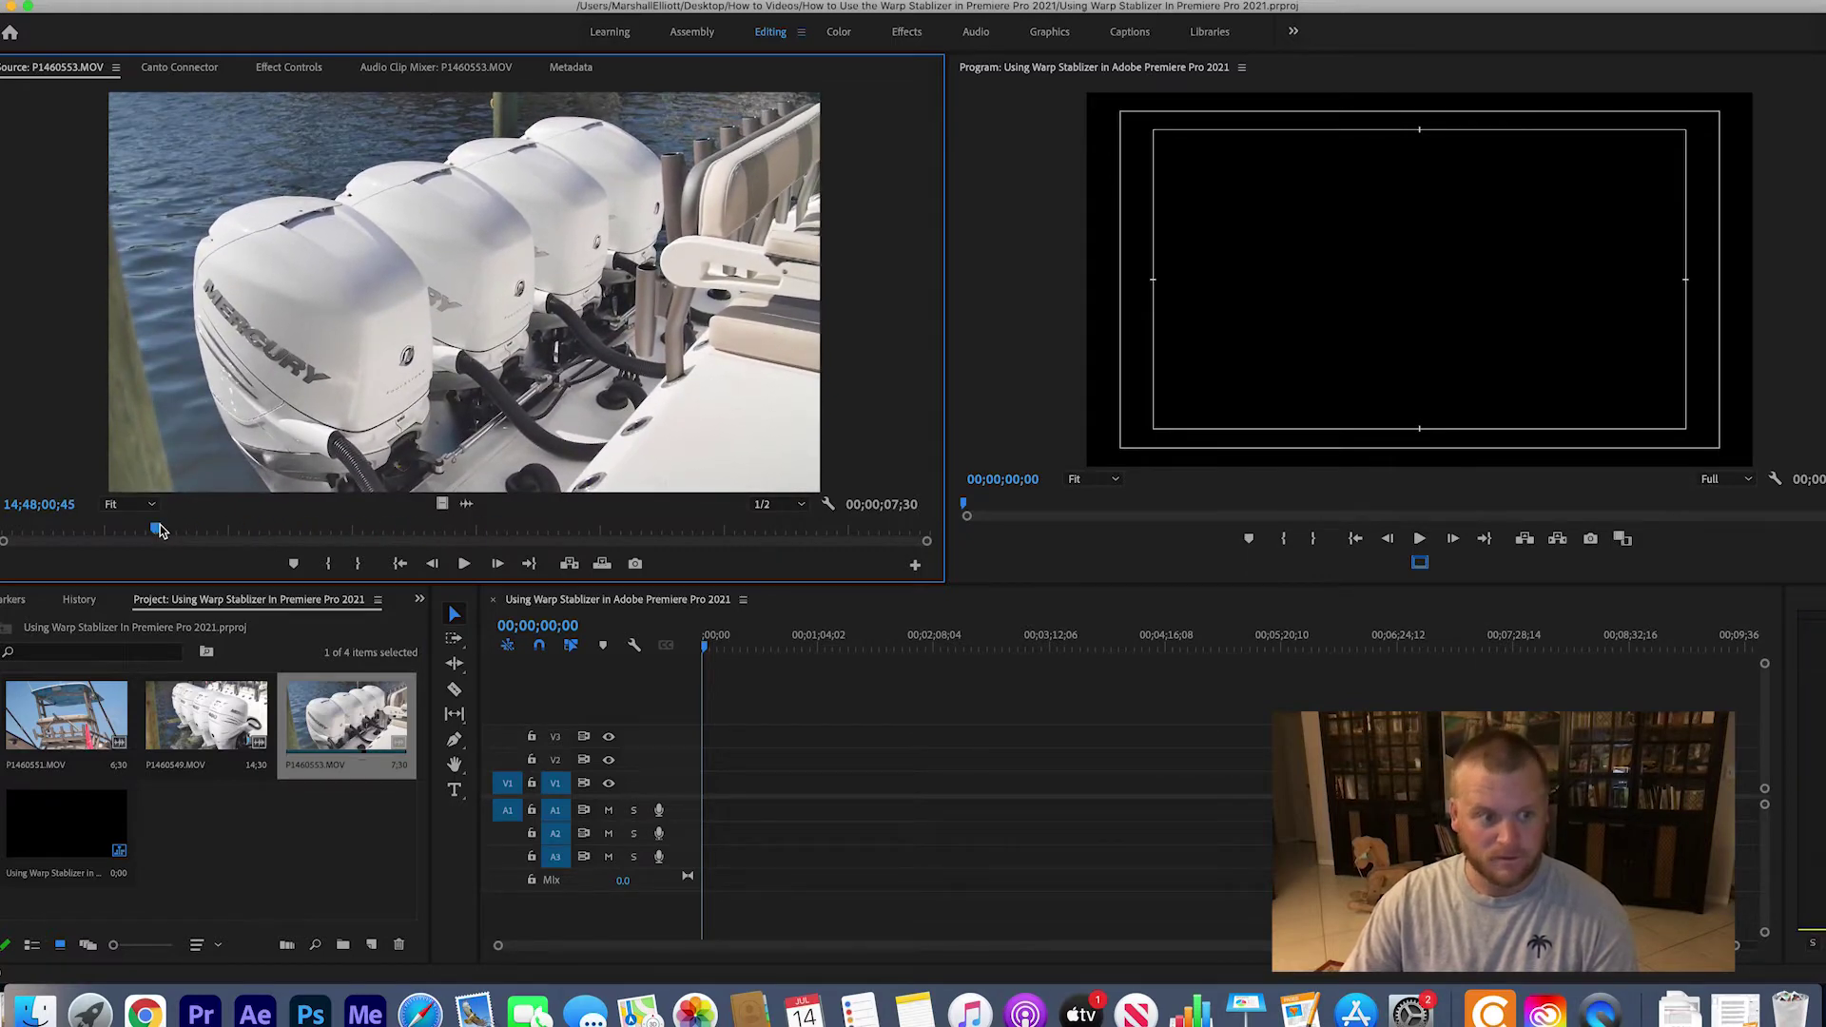
{"action": "key", "text": "i"}
{"action": "left_click_drag", "start_coordinate": [159, 535], "coordinate": [398, 533]}
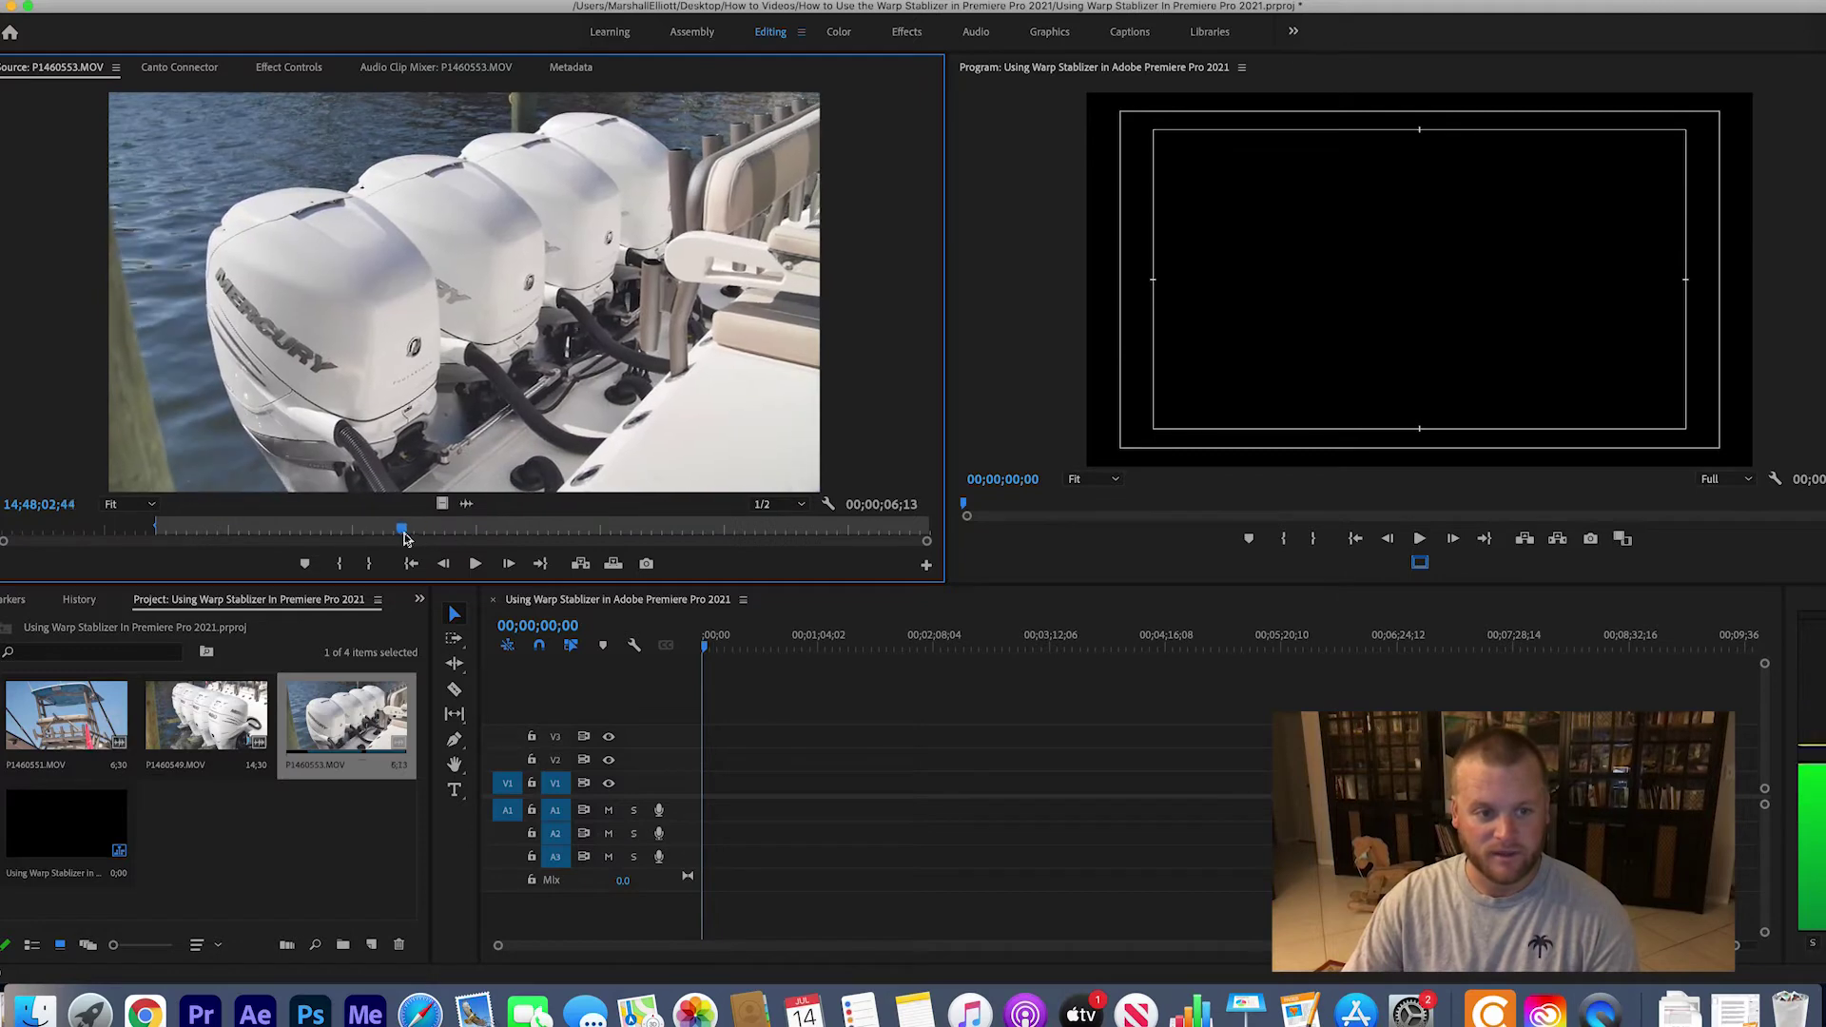
{"action": "key", "text": "o"}
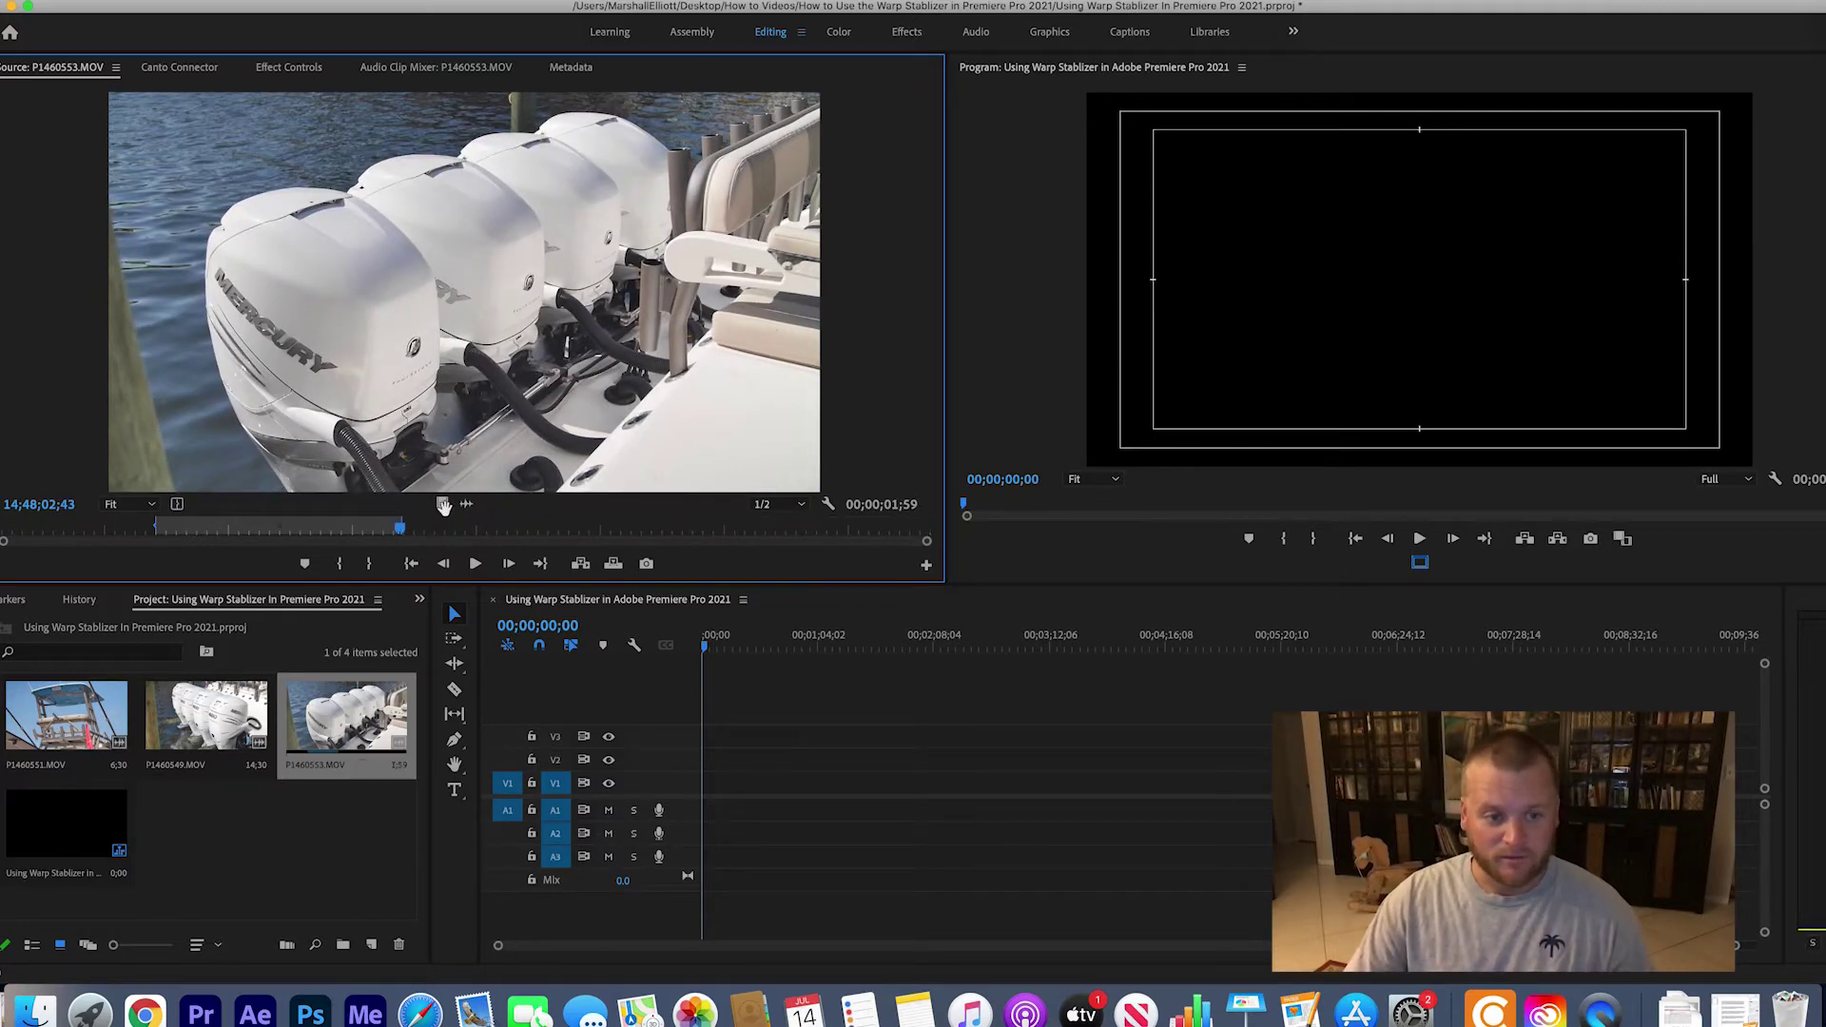
Place only the video of the marked P1460553.MOV range at the start of V1, keeping the existing sequence settings
{"action": "left_click_drag", "start_coordinate": [442, 503], "coordinate": [706, 783]}
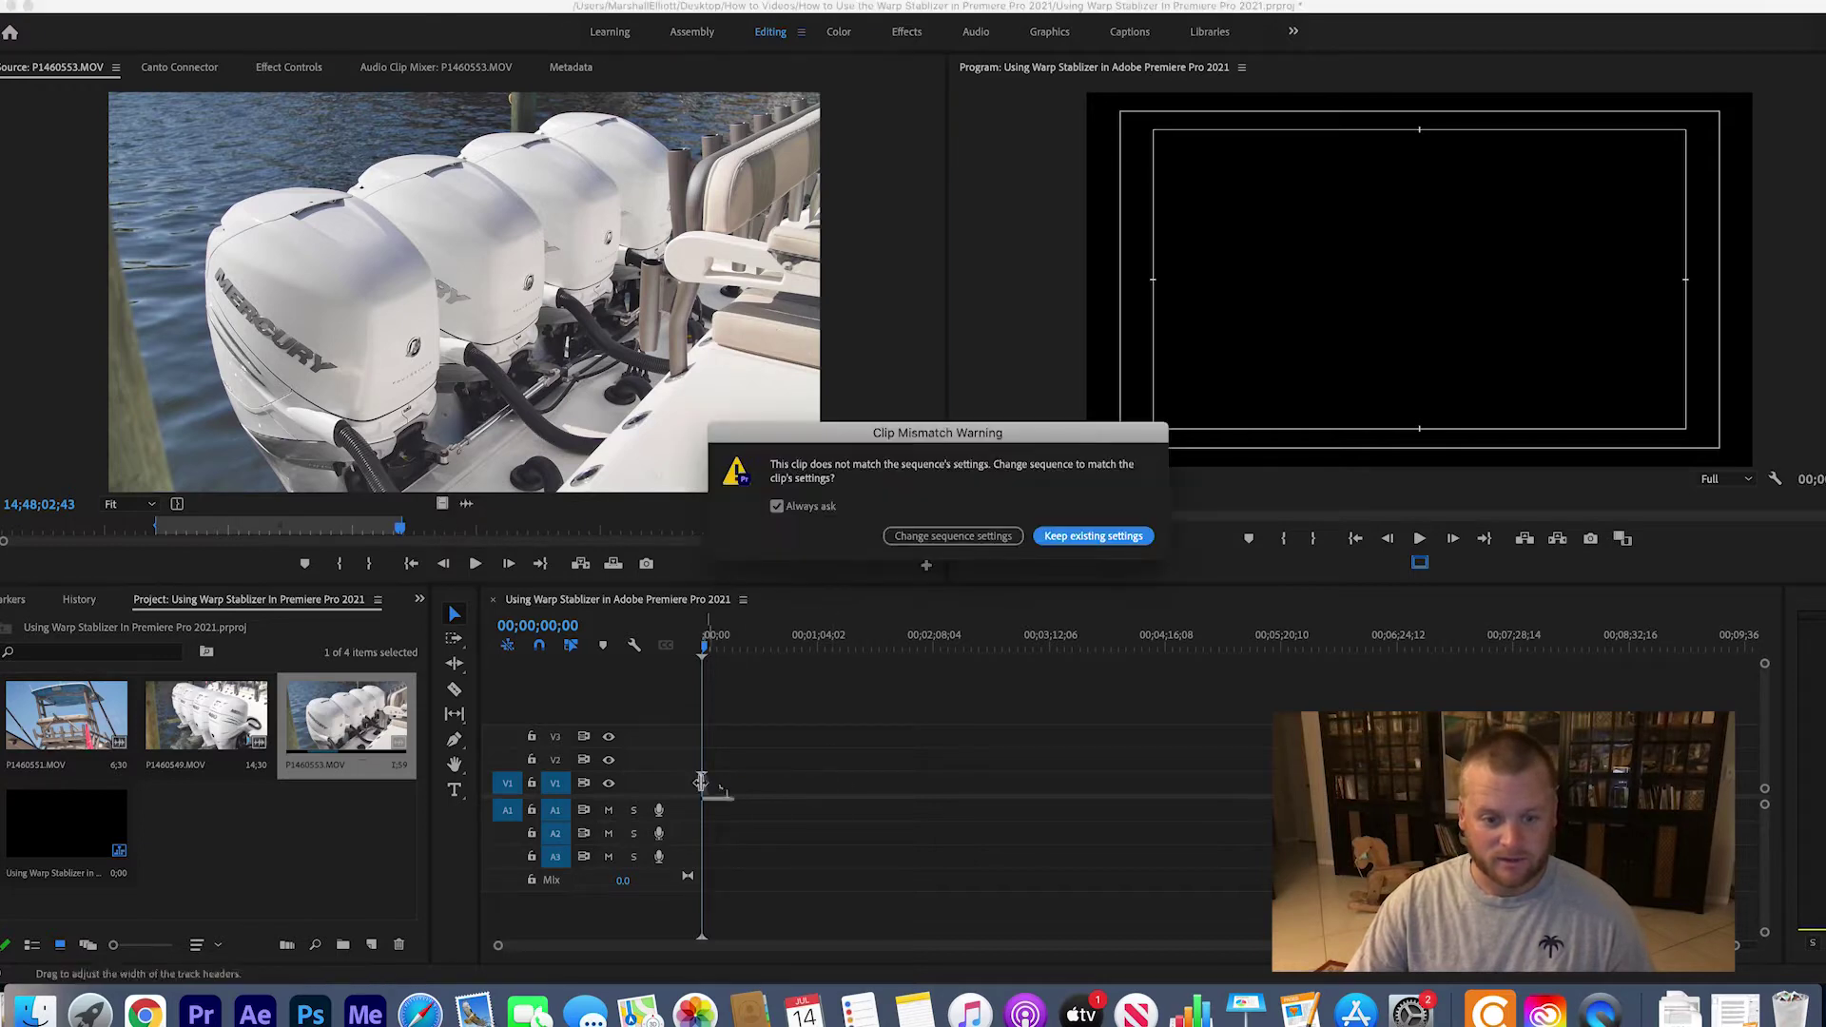
{"action": "left_click", "coordinate": [1083, 535]}
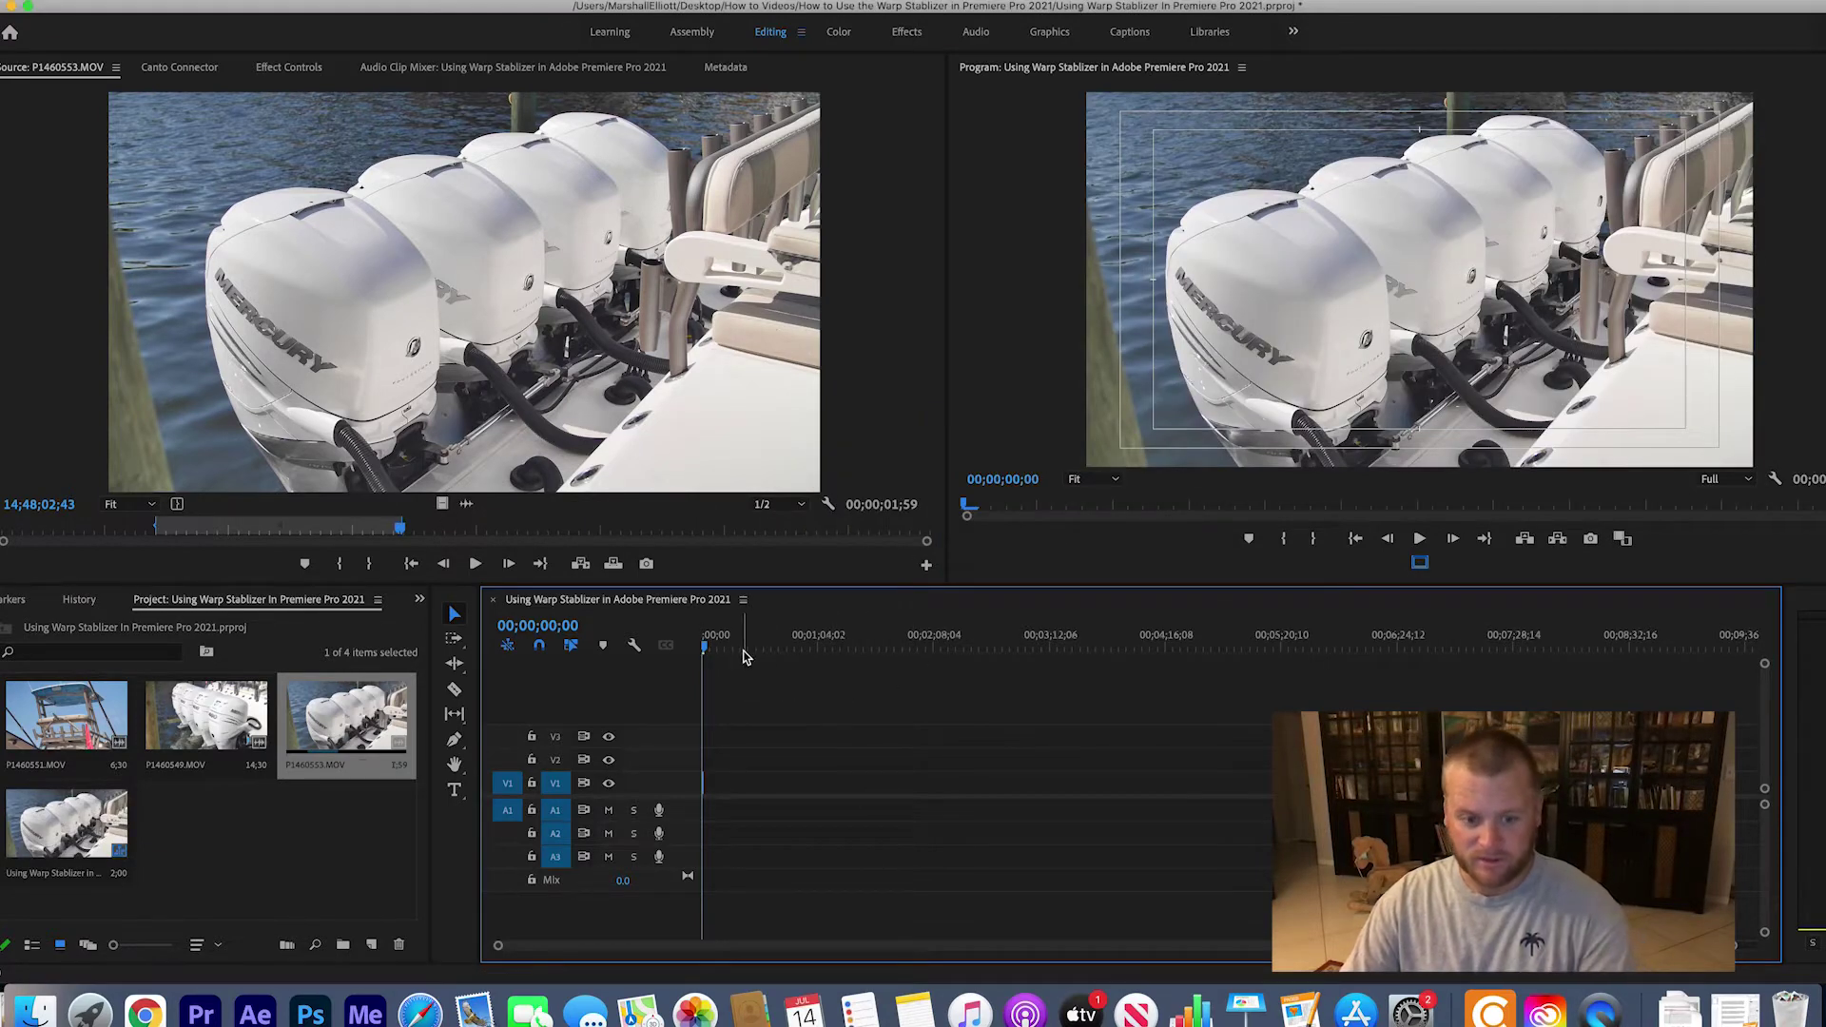
{"action": "key", "text": "backslash"}
{"action": "left_click", "coordinate": [713, 654]}
{"action": "mouse_move", "coordinate": [711, 656]}
{"action": "left_mouse_down"}
{"action": "mouse_move", "coordinate": [761, 656]}
{"action": "mouse_move", "coordinate": [725, 656]}
{"action": "left_mouse_up"}
Place only the audio of the marked P1460553.MOV range on A1 after the video clip, and delete it
{"action": "left_click", "coordinate": [477, 518]}
{"action": "left_click_drag", "start_coordinate": [787, 792], "coordinate": [781, 810]}
{"action": "left_click_drag", "start_coordinate": [770, 636], "coordinate": [773, 635]}
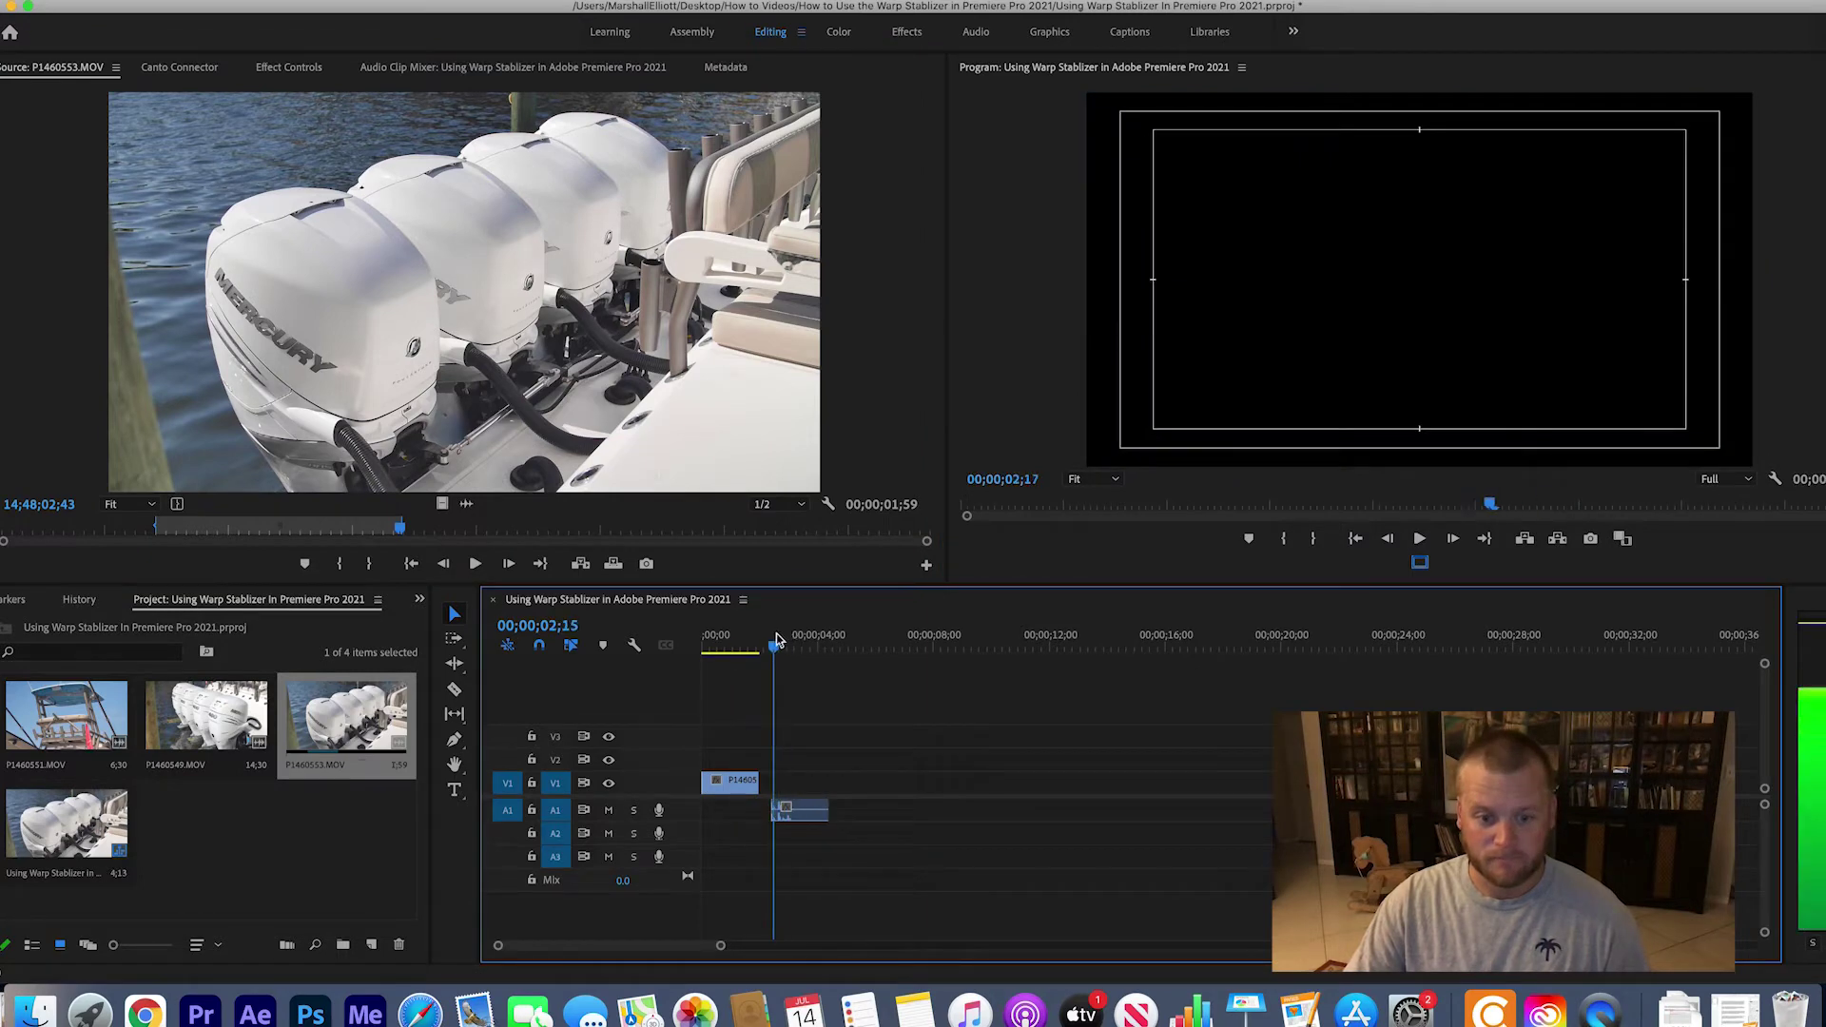
{"action": "left_click", "coordinate": [799, 810]}
{"action": "key", "text": "Delete"}
{"action": "left_click_drag", "start_coordinate": [775, 647], "coordinate": [703, 647]}
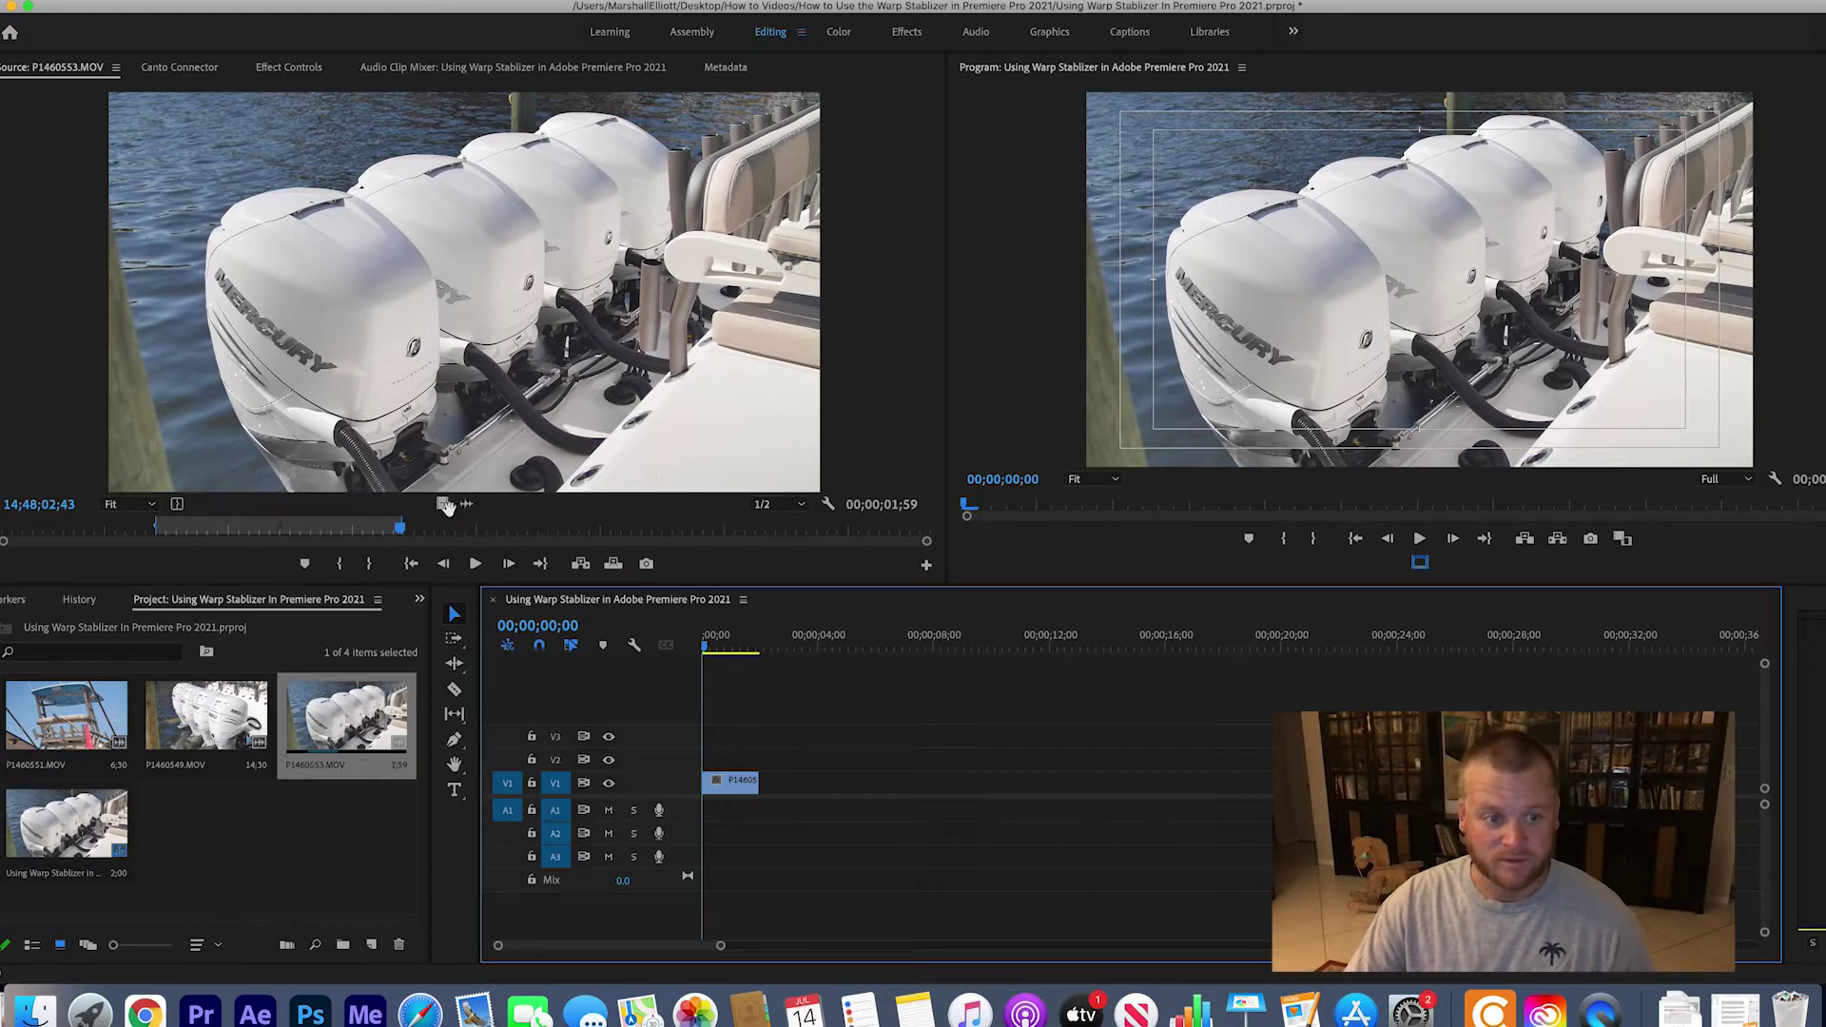
Place the marked P1460553.MOV range with both video and audio on V1 and A1, and delete that linked clip
{"action": "left_click_drag", "start_coordinate": [442, 272], "coordinate": [802, 789]}
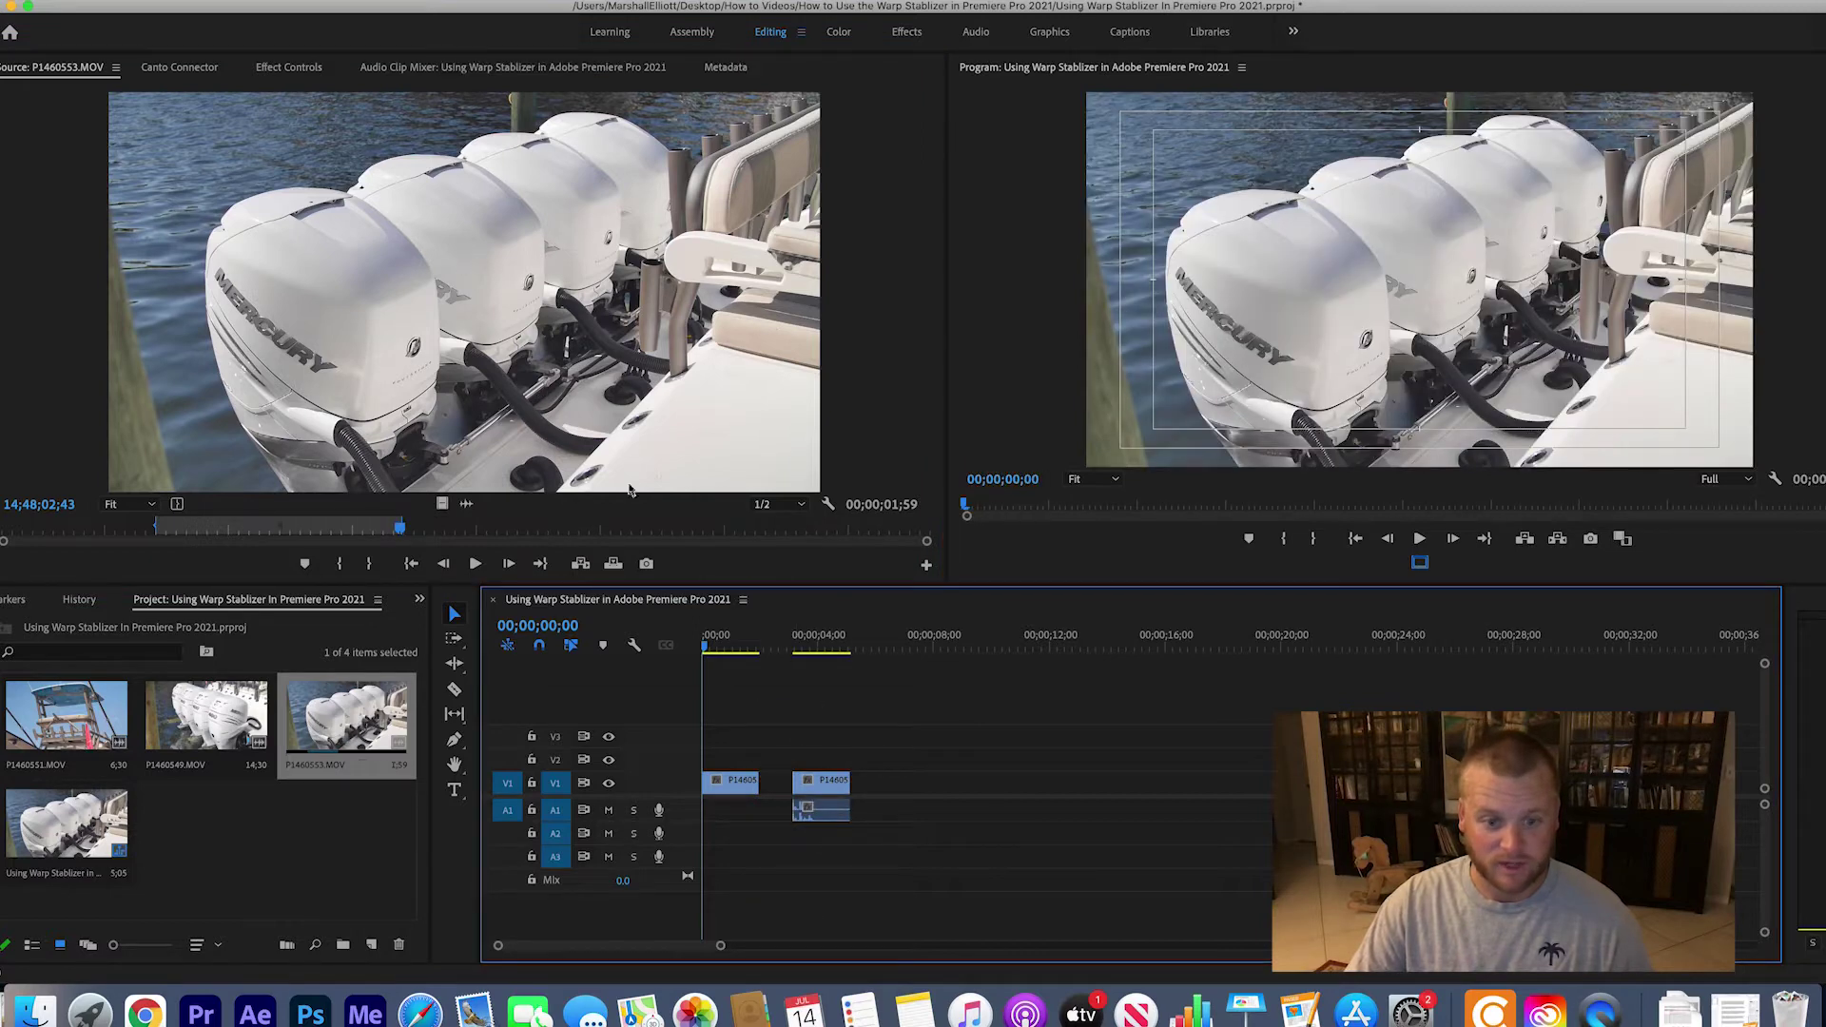
{"action": "left_click", "coordinate": [818, 782]}
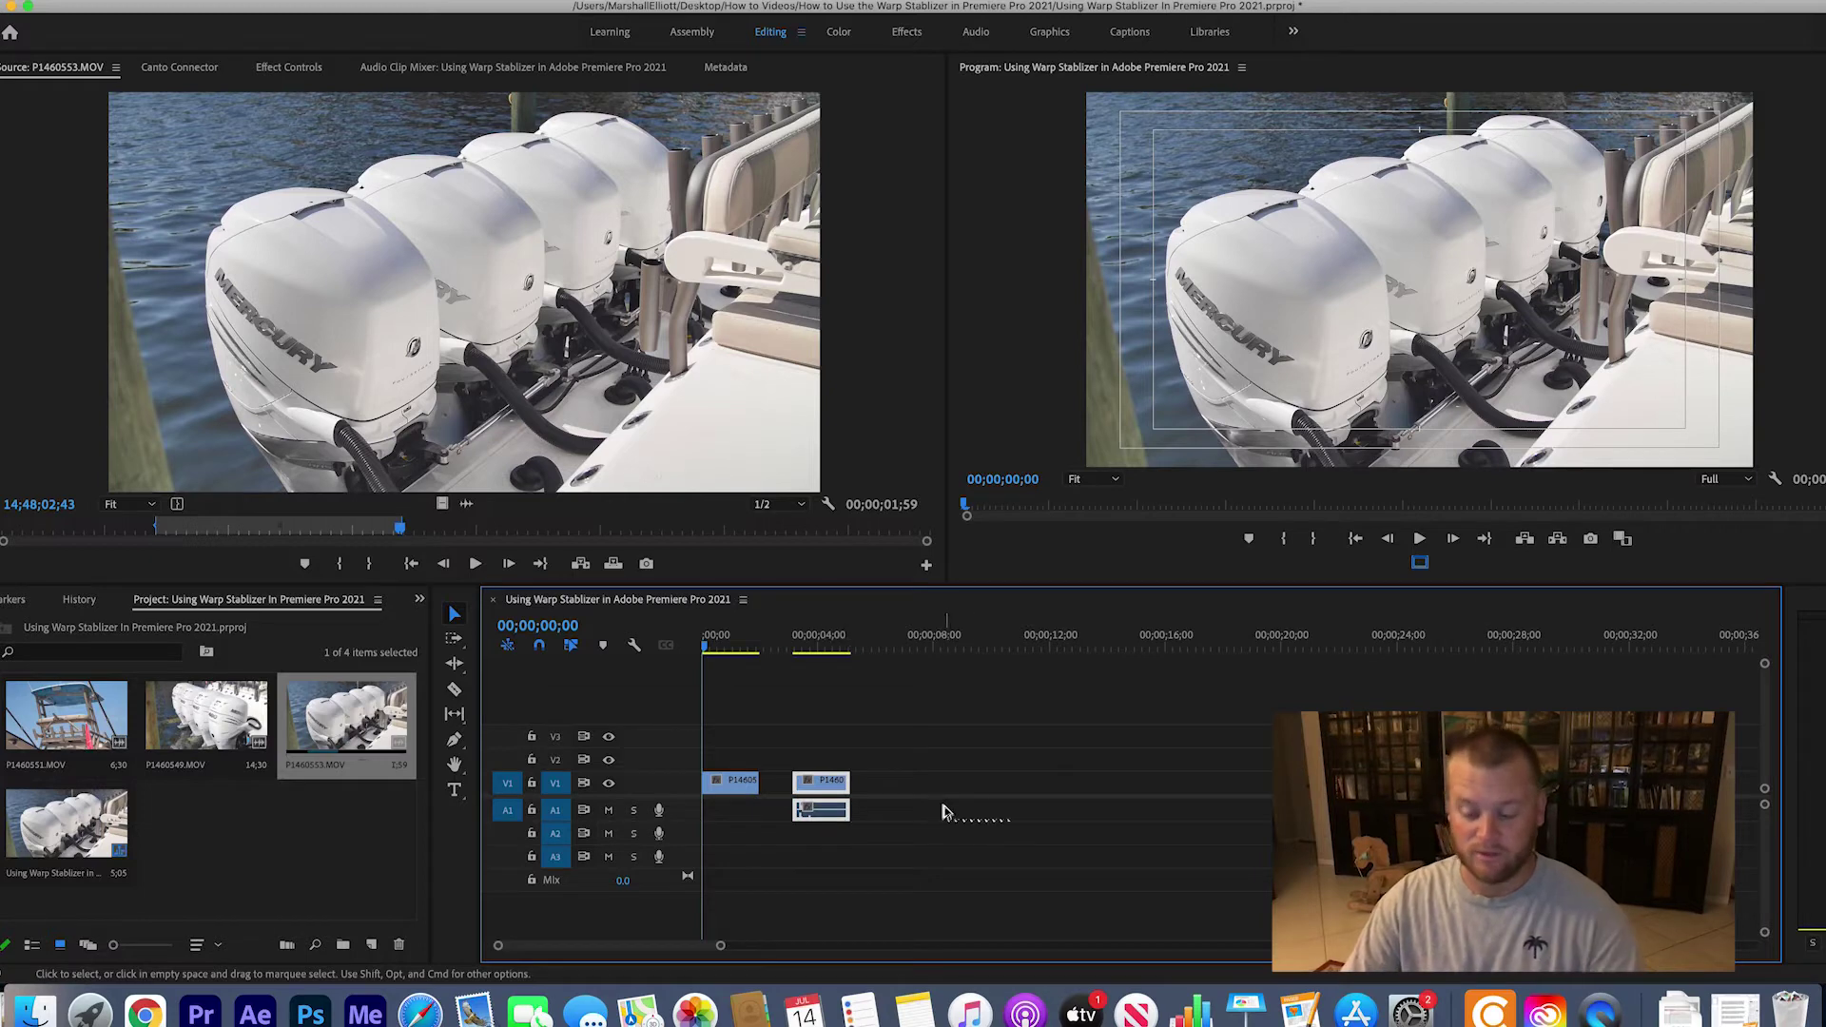
{"action": "left_click", "coordinate": [900, 806]}
{"action": "left_click", "coordinate": [823, 789]}
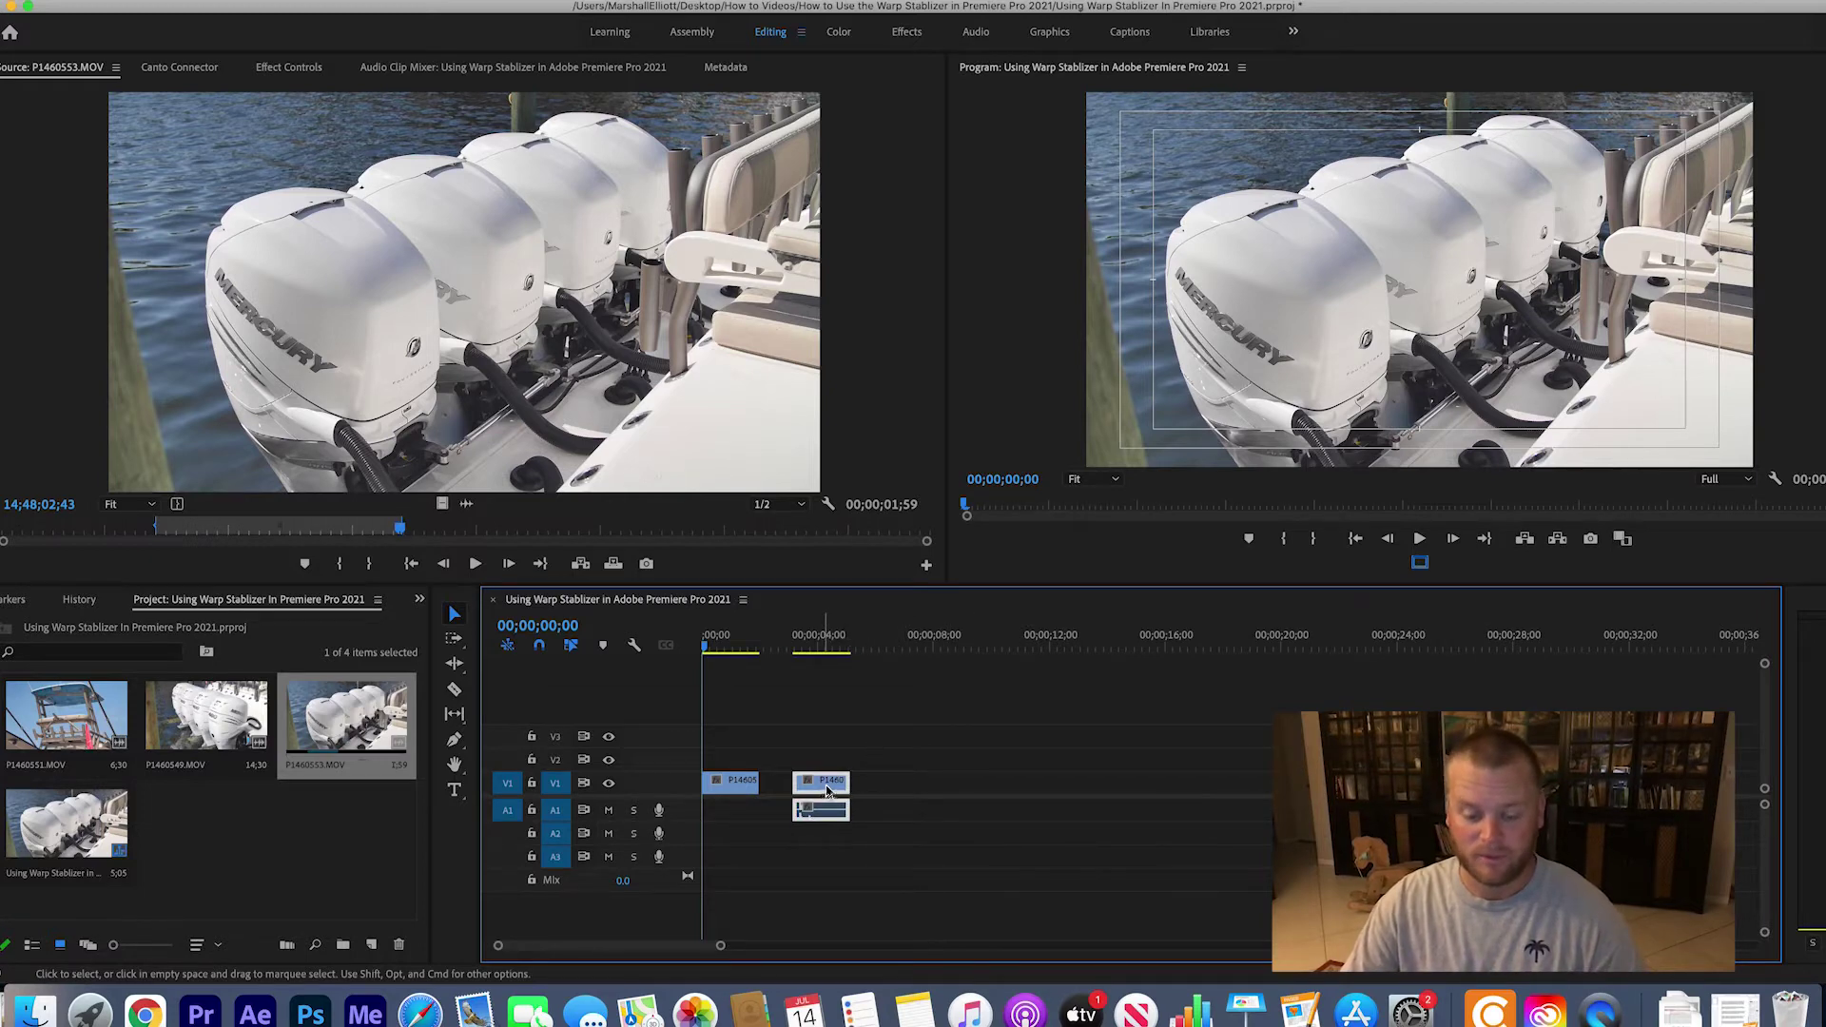
{"action": "left_click", "coordinate": [874, 790]}
{"action": "left_click_drag", "start_coordinate": [823, 790], "coordinate": [823, 786]}
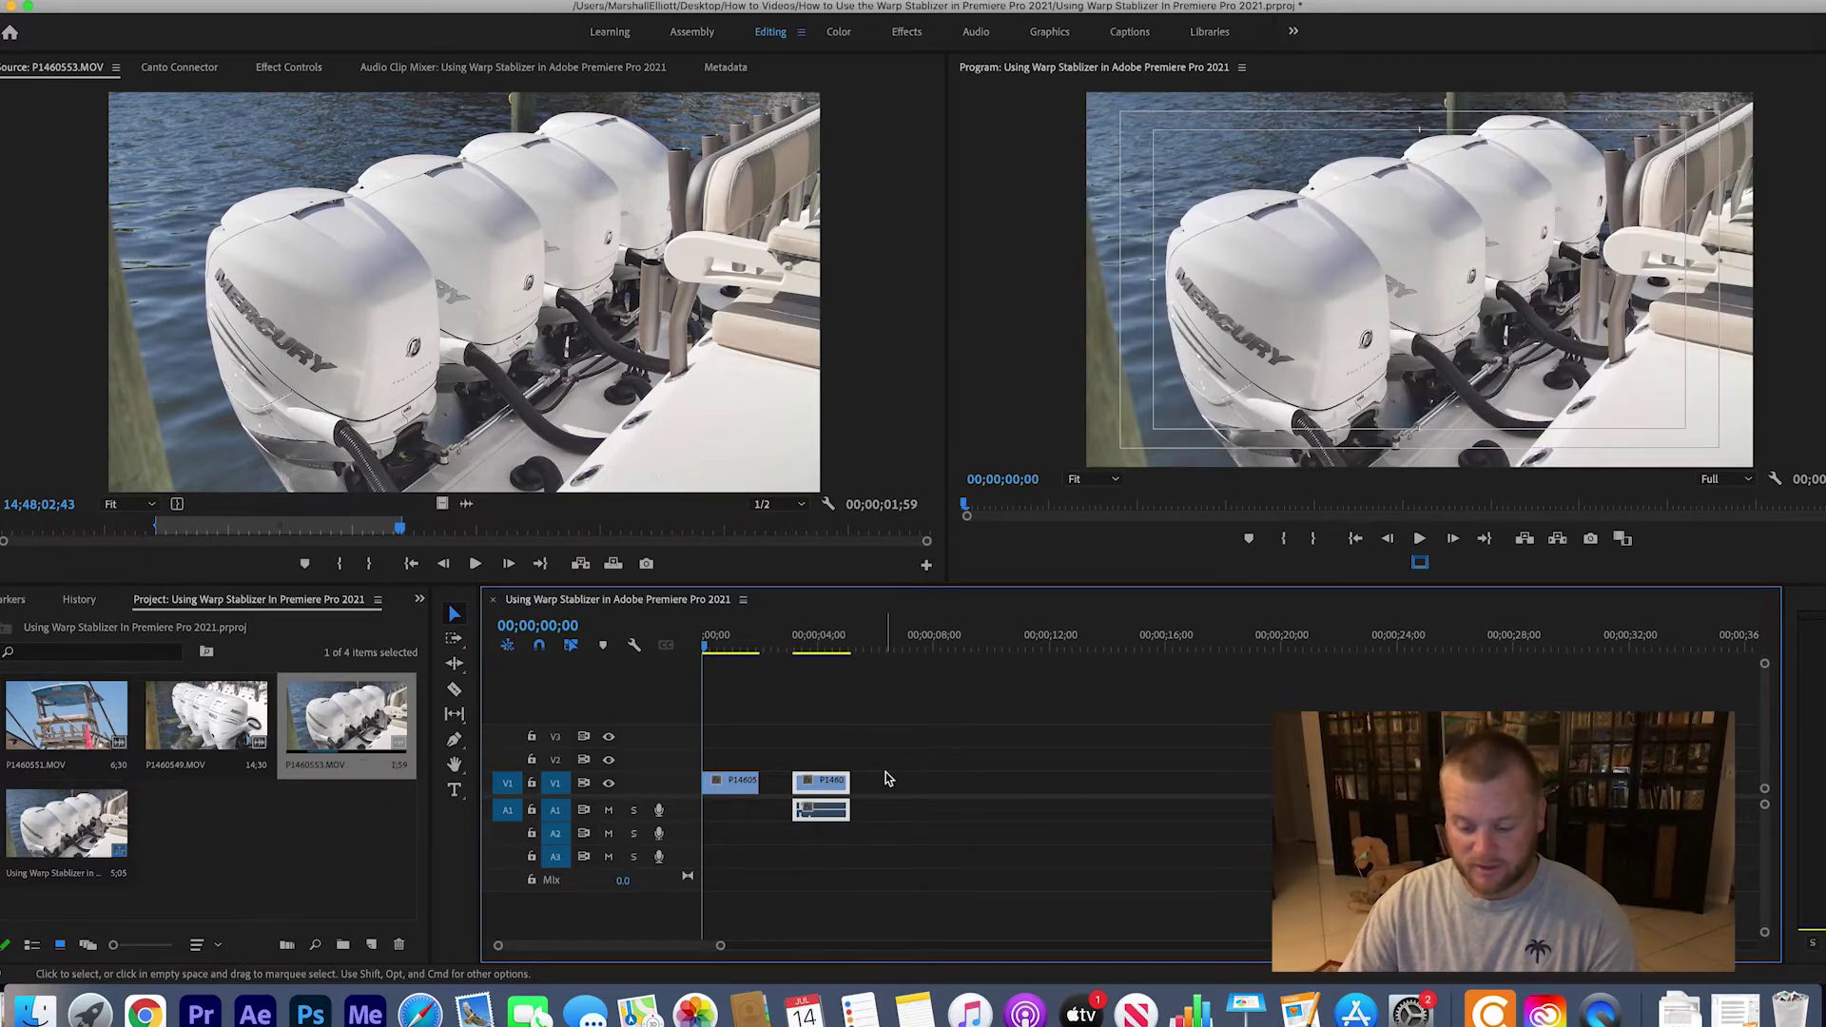
{"action": "left_click_drag", "start_coordinate": [824, 810], "coordinate": [907, 810]}
{"action": "left_click_drag", "start_coordinate": [819, 743], "coordinate": [937, 846]}
{"action": "key", "text": "Delete"}
Load P1460551.MOV into the Source Monitor and mark its In point at 14;47;45;47
{"action": "left_click_drag", "start_coordinate": [698, 636], "coordinate": [734, 659]}
{"action": "double_click", "coordinate": [65, 723]}
{"action": "left_click_drag", "start_coordinate": [10, 533], "coordinate": [268, 540]}
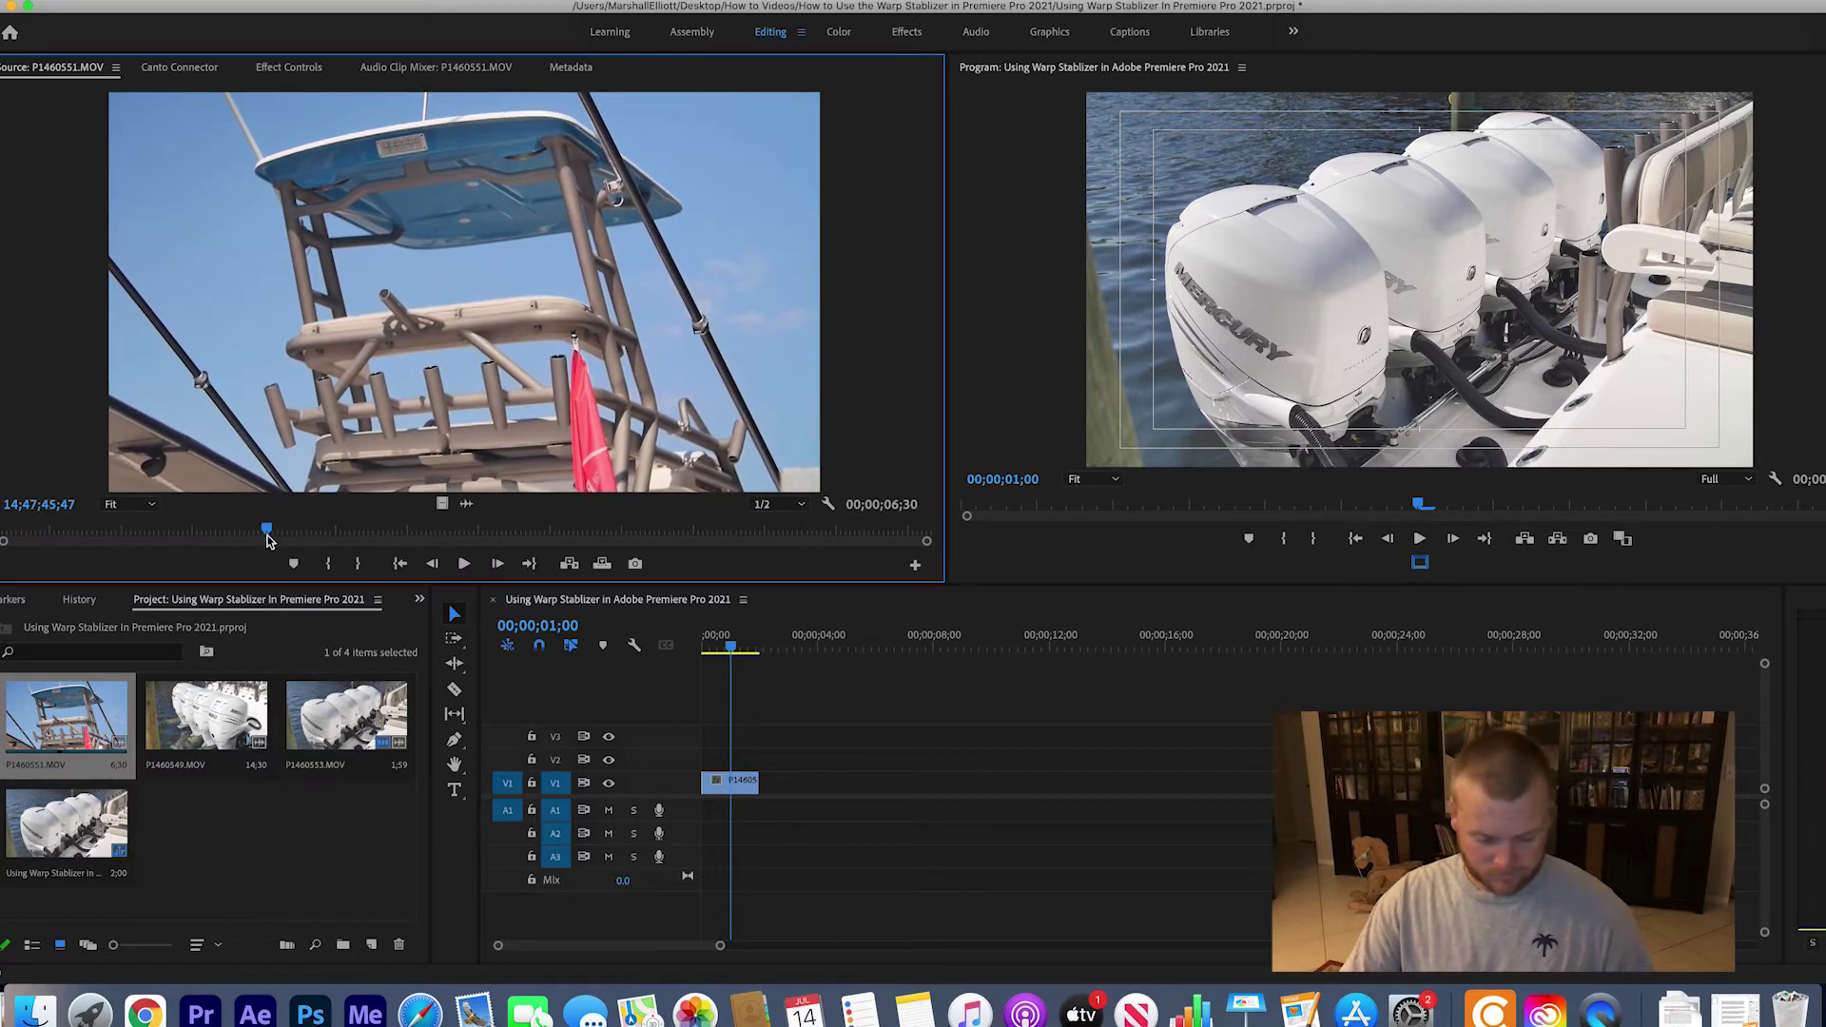
{"action": "key", "text": "i"}
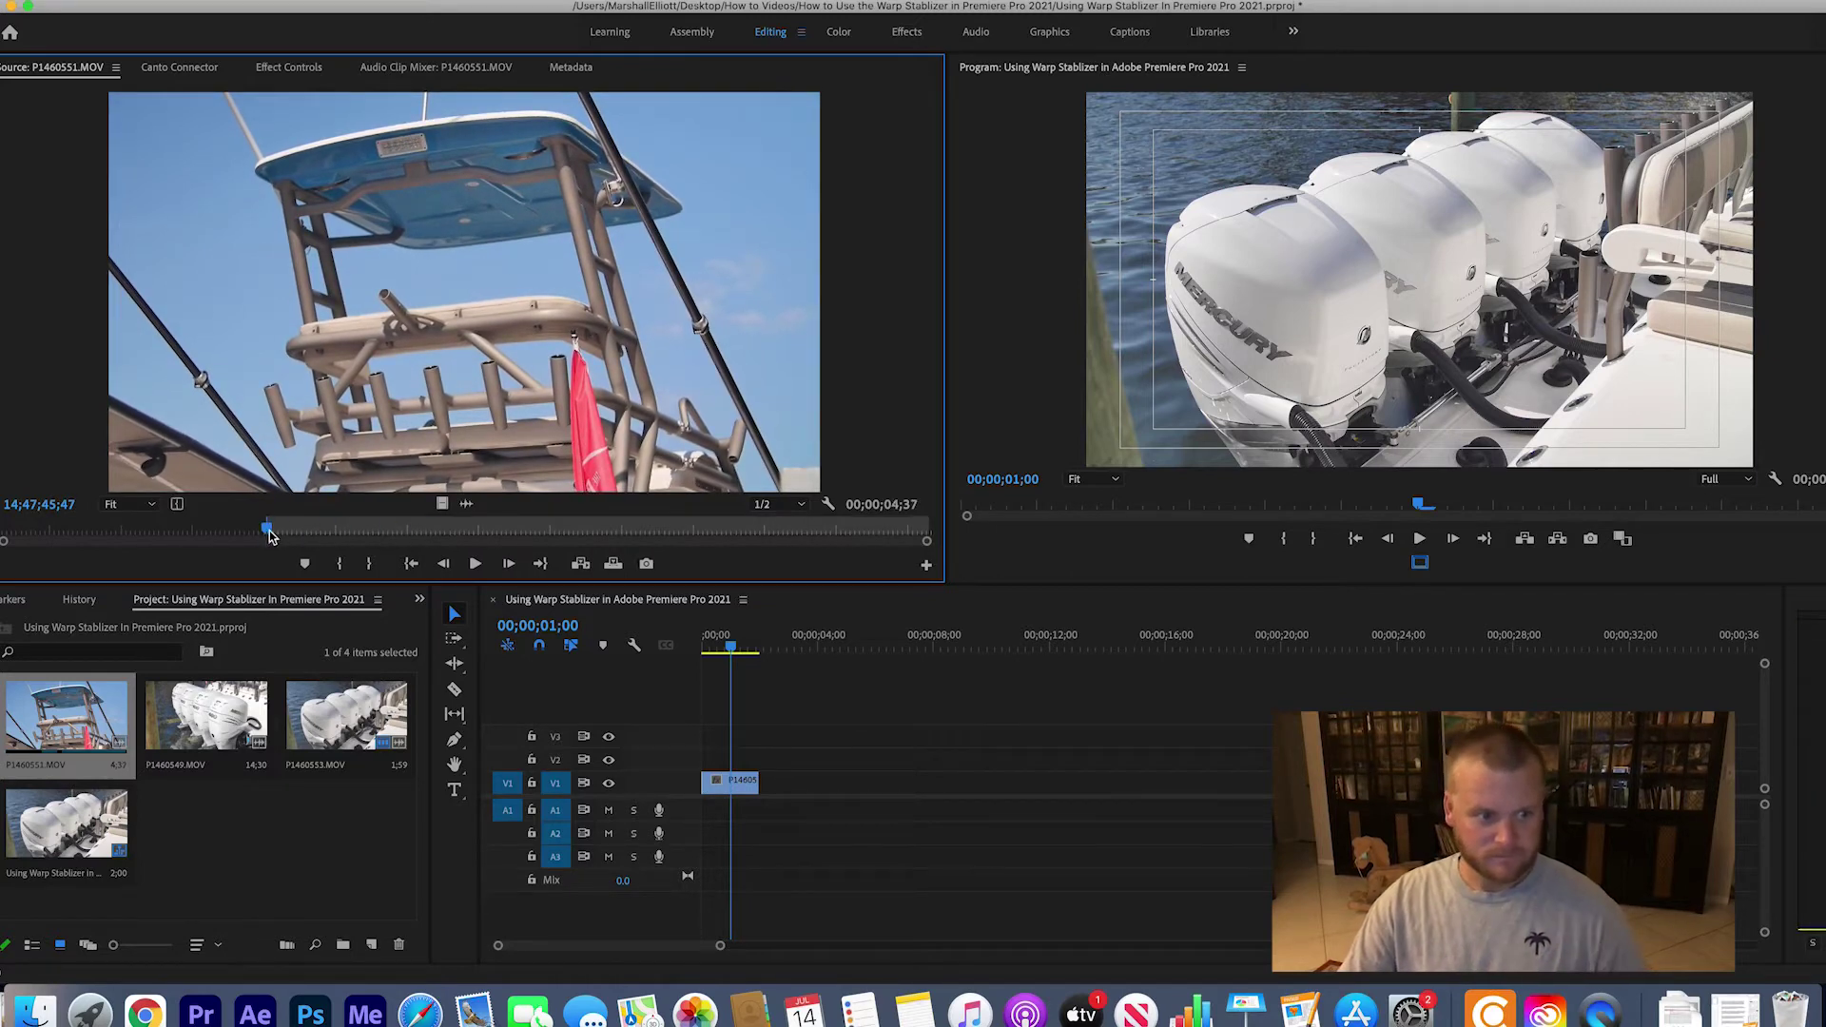
Mark the Out point of P1460551.MOV at 14;47;47;10 and place its video only on V1 directly after the first clip
{"action": "left_click_drag", "start_coordinate": [269, 533], "coordinate": [452, 534]}
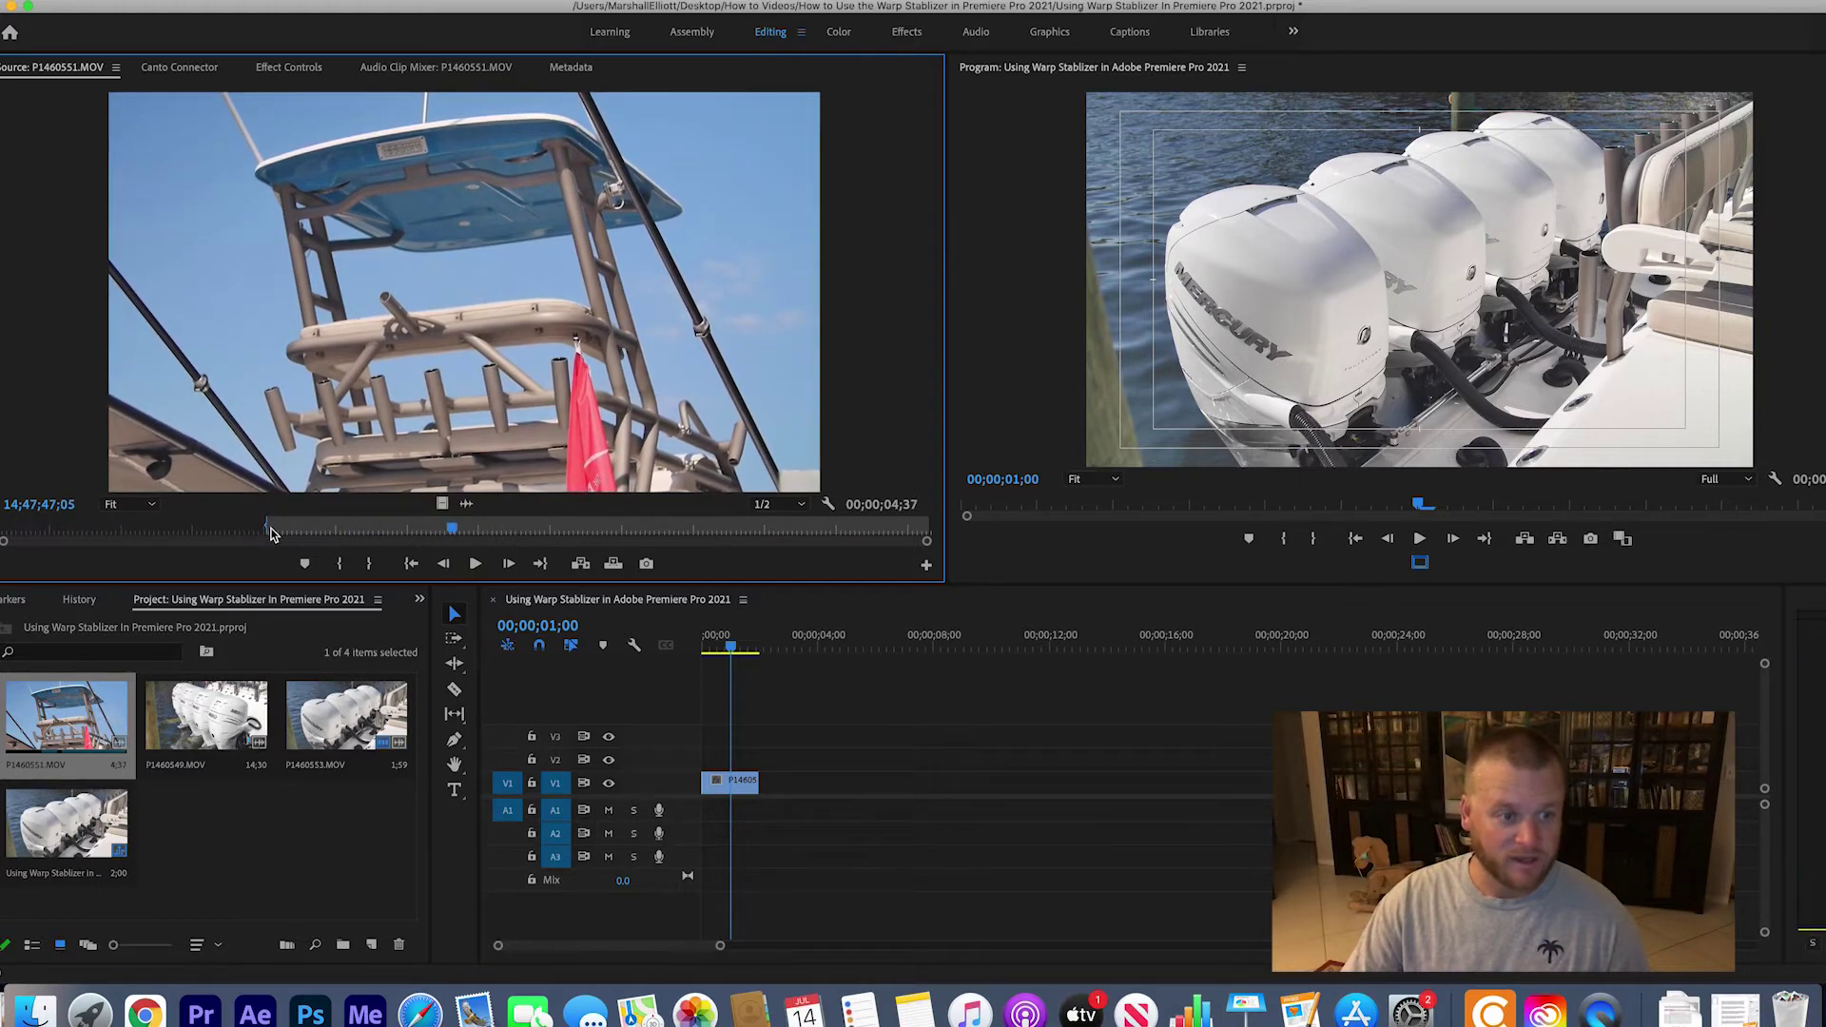
{"action": "left_click", "coordinate": [271, 533]}
{"action": "left_click_drag", "start_coordinate": [269, 534], "coordinate": [466, 535]}
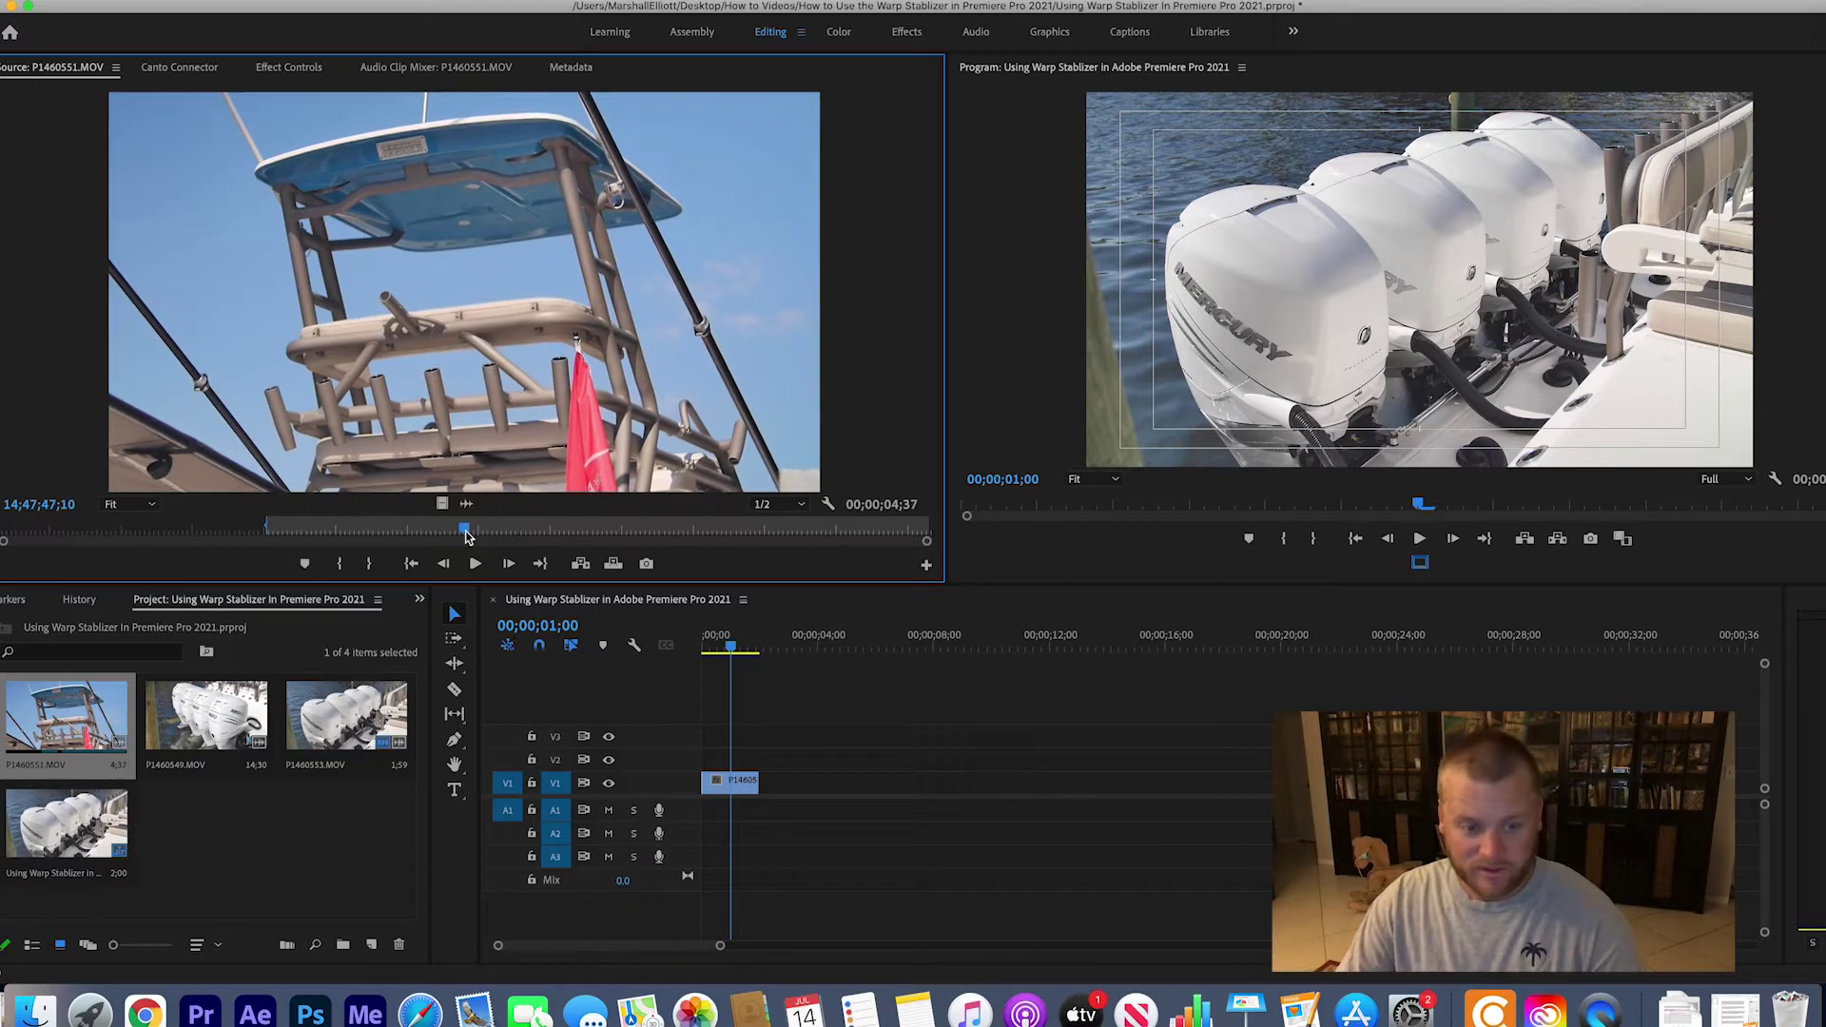
{"action": "key", "text": "o"}
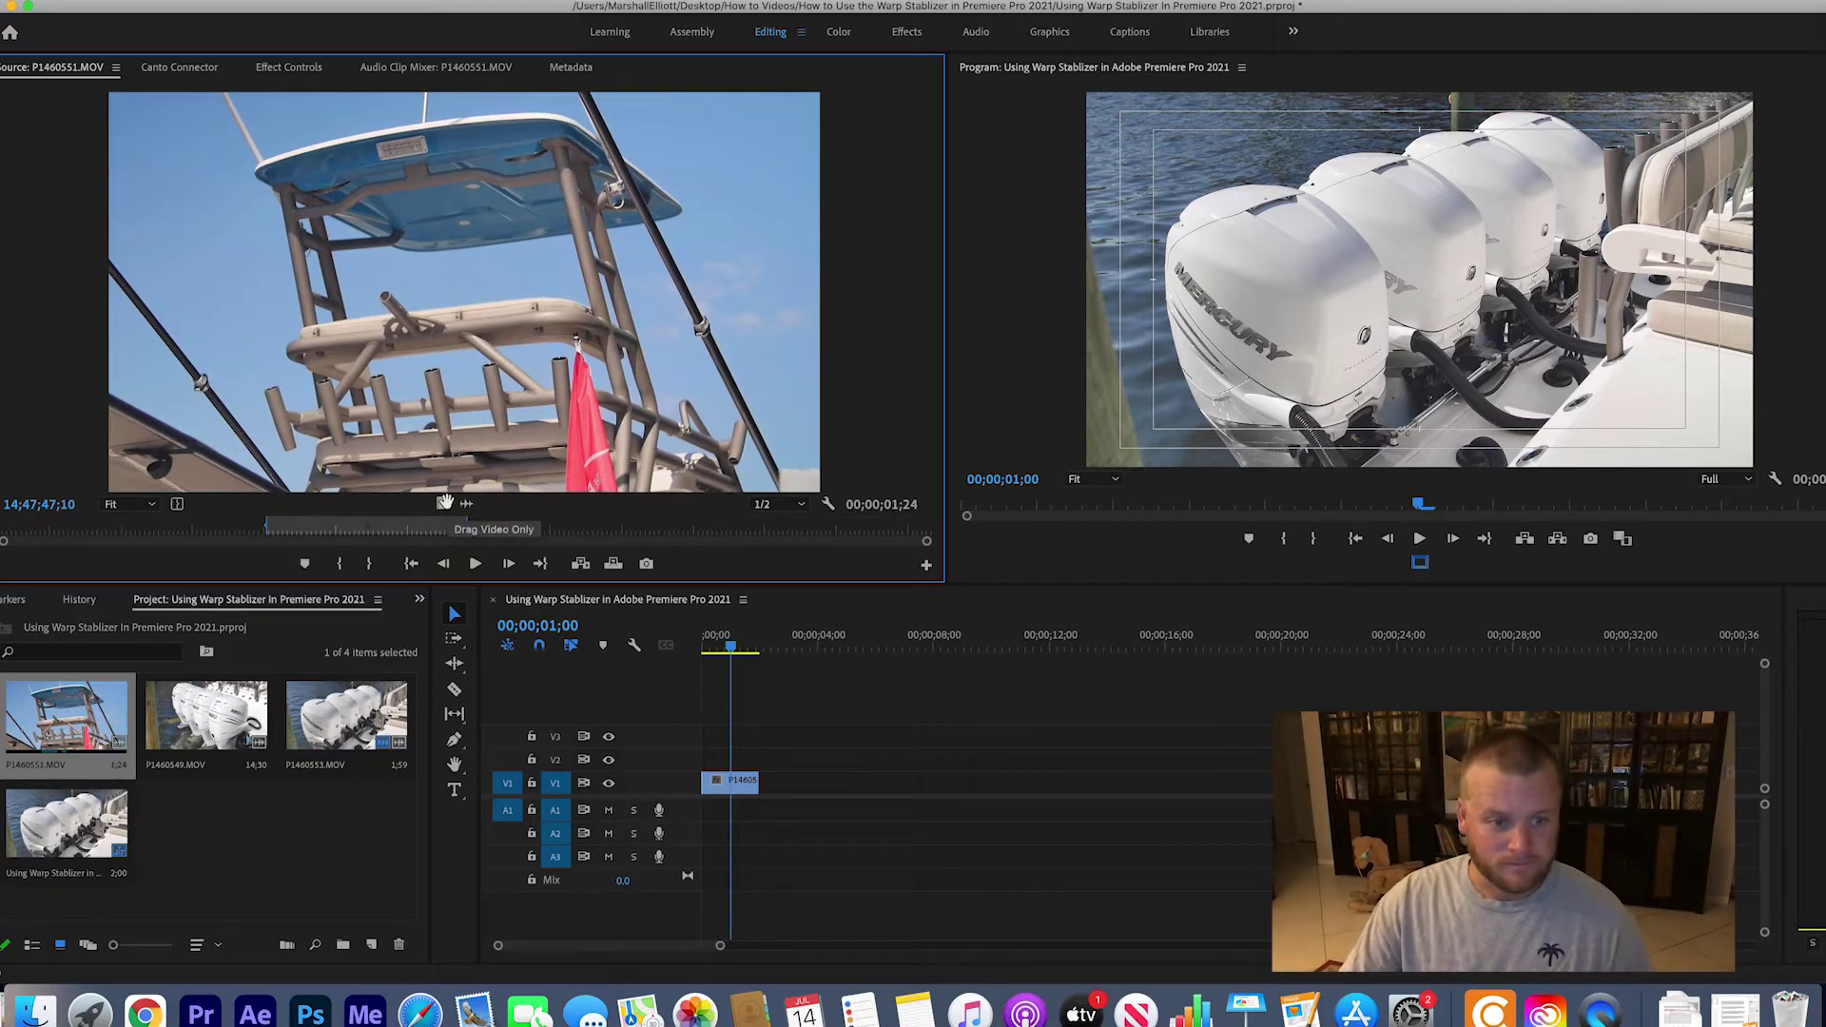
{"action": "left_click_drag", "start_coordinate": [445, 502], "coordinate": [778, 799]}
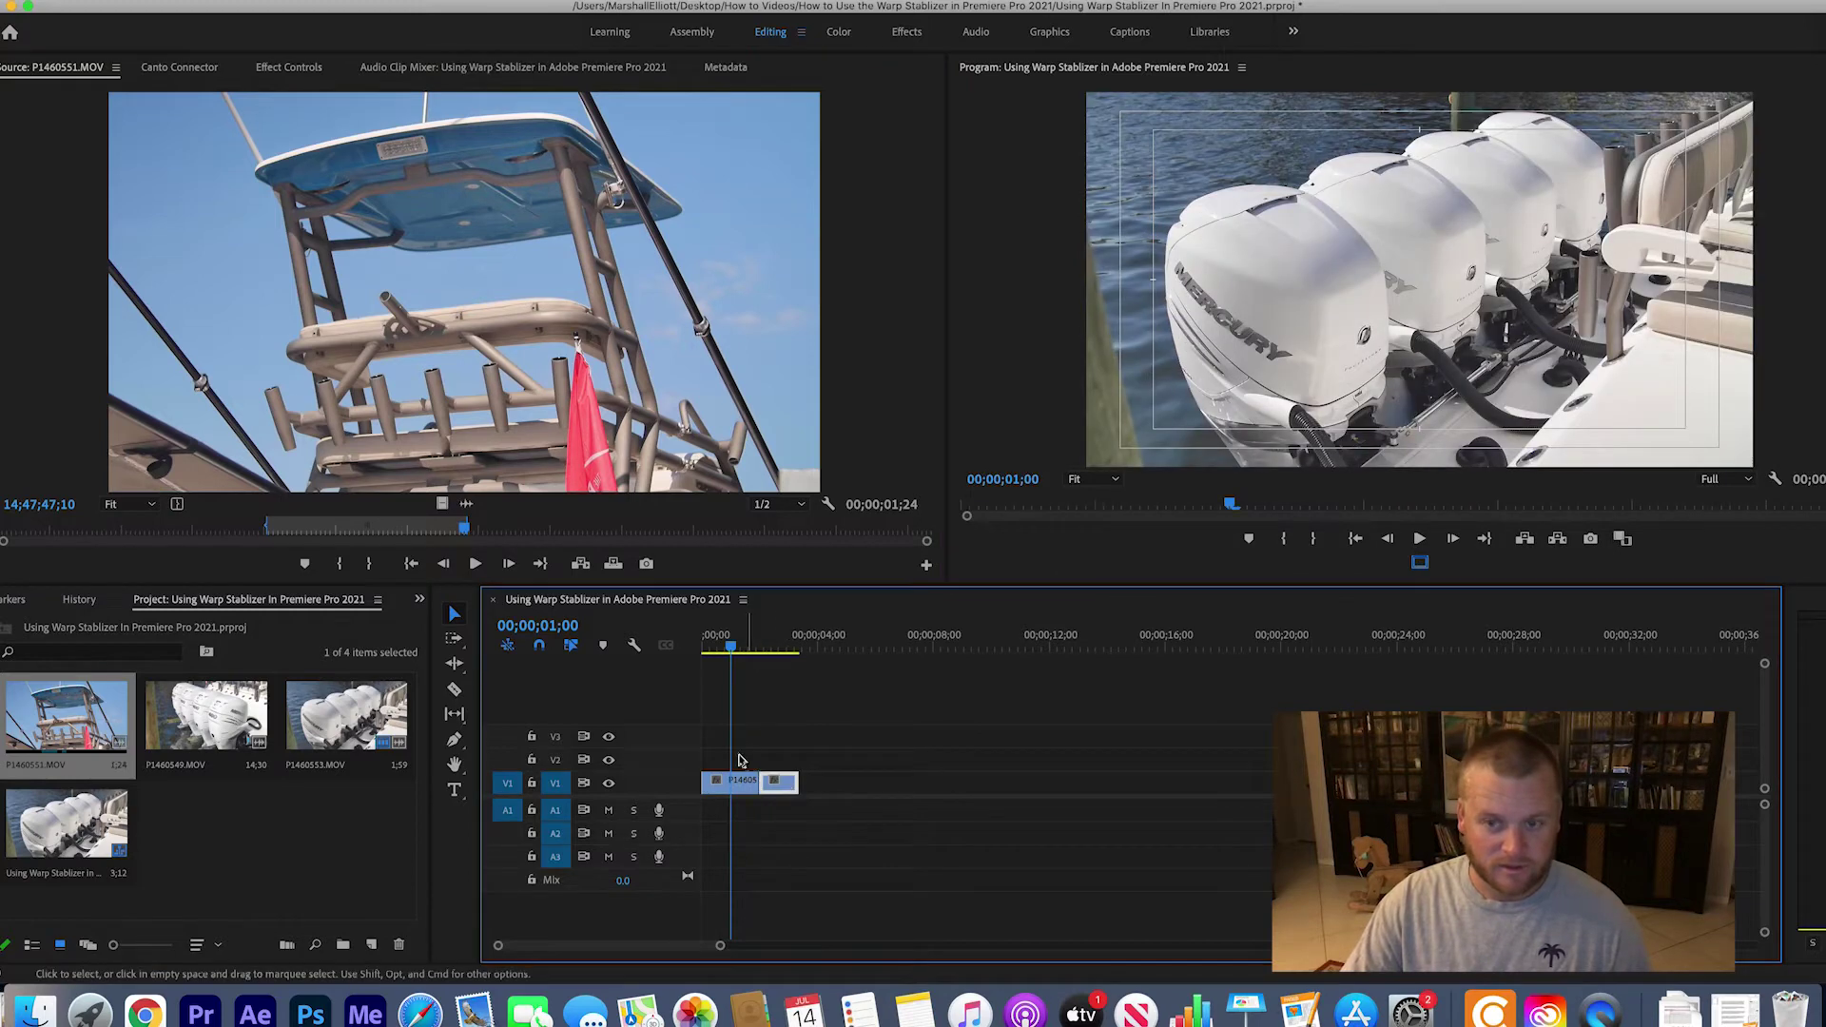
{"action": "mouse_move", "coordinate": [730, 646]}
{"action": "left_mouse_down"}
{"action": "mouse_move", "coordinate": [780, 653]}
{"action": "mouse_move", "coordinate": [718, 656]}
{"action": "left_mouse_up"}
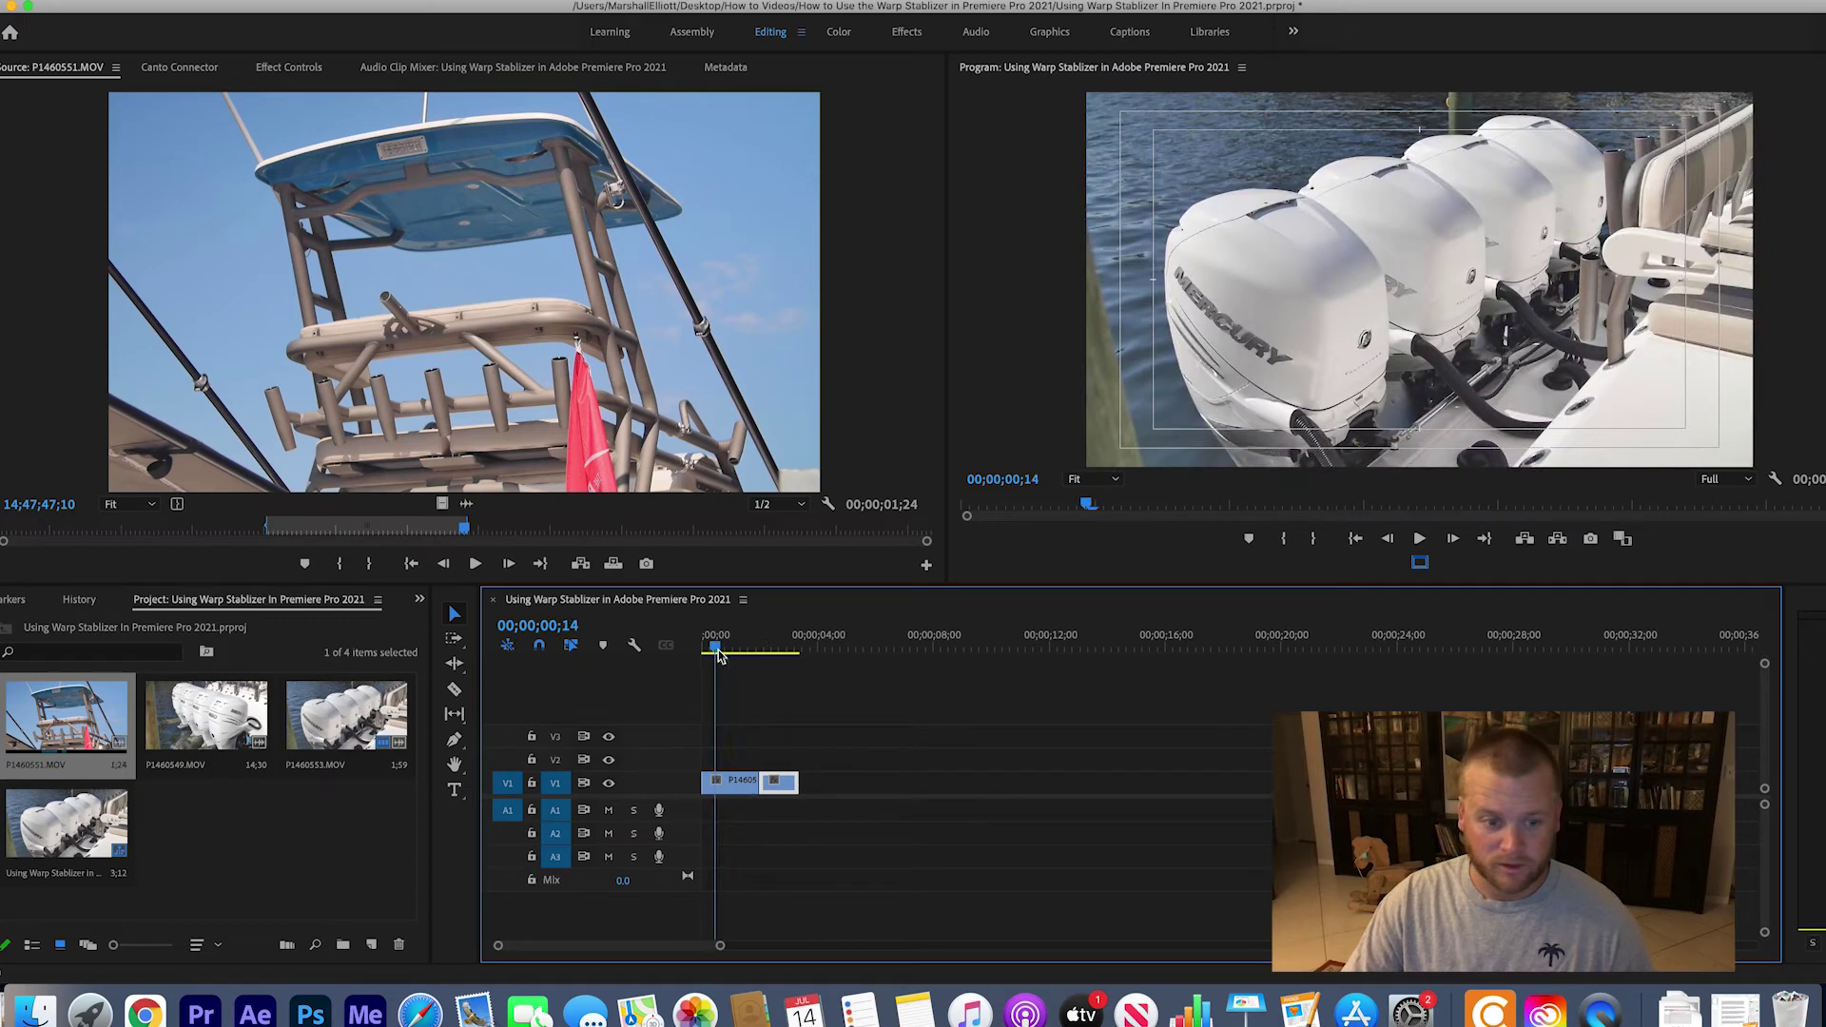
Open the list of effects and search it for "warp"
{"action": "left_click", "coordinate": [420, 599]}
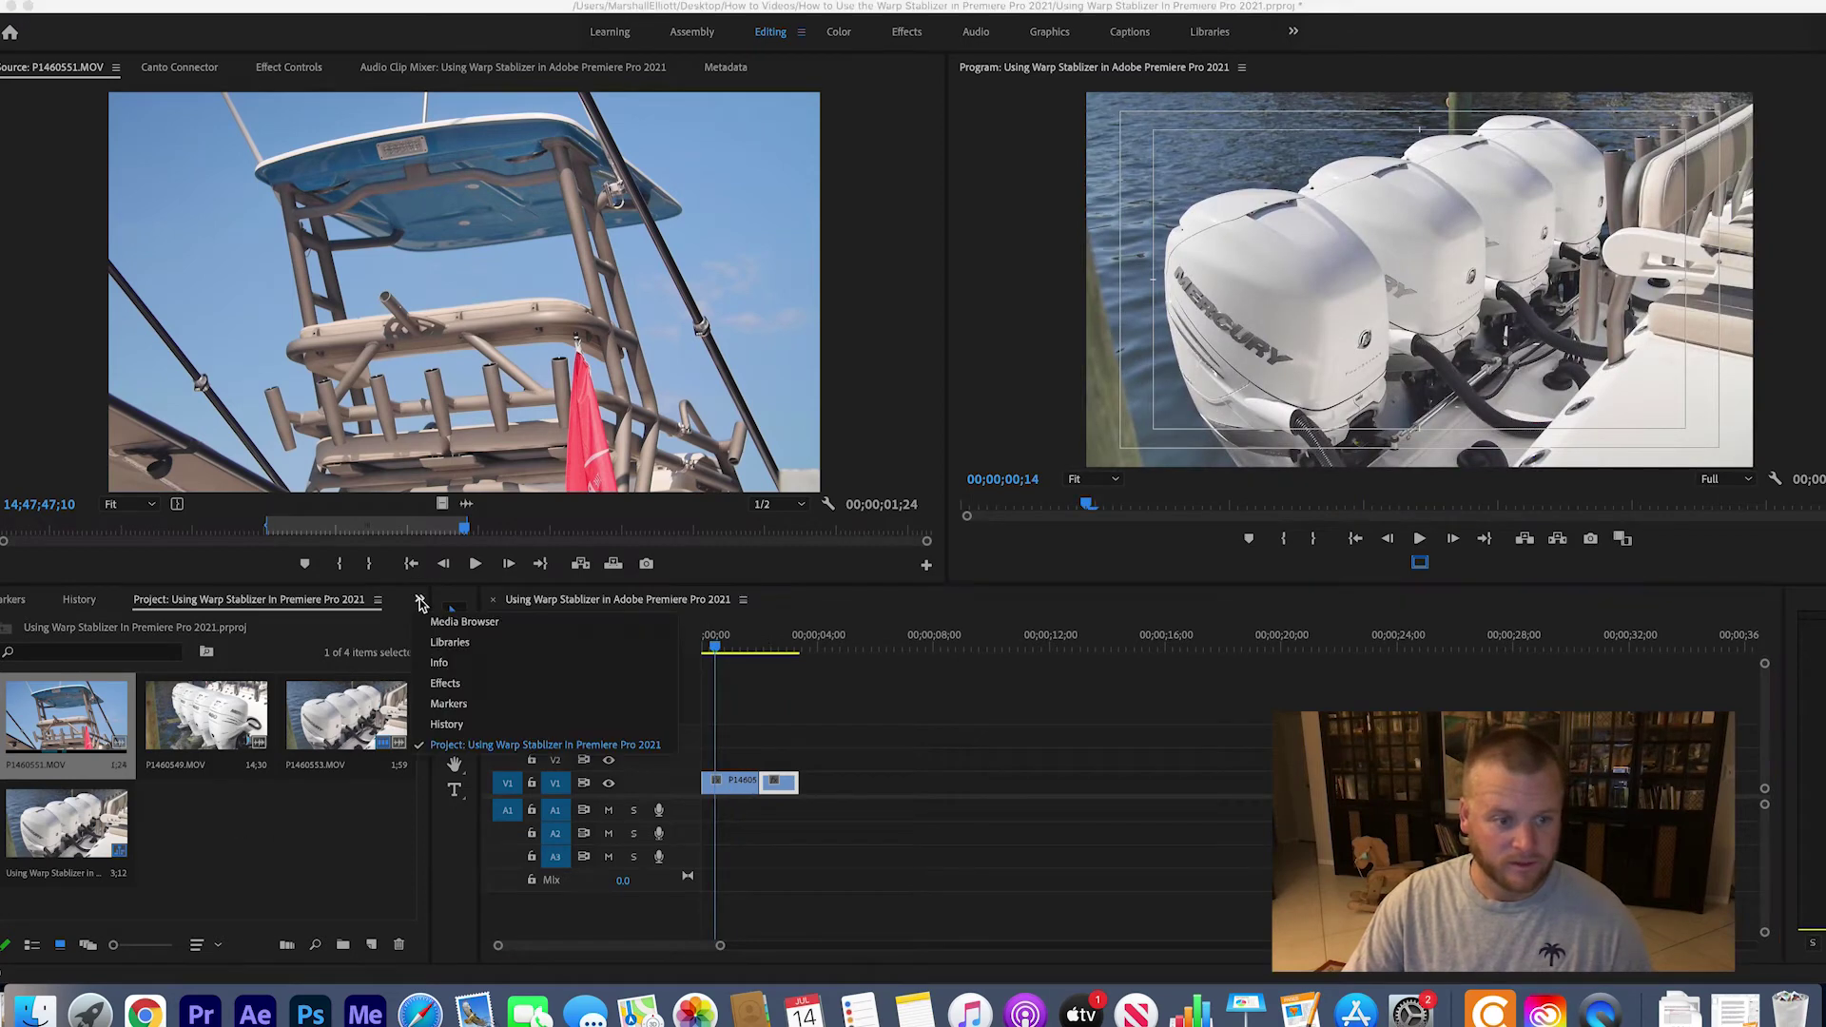
{"action": "left_click", "coordinate": [282, 897]}
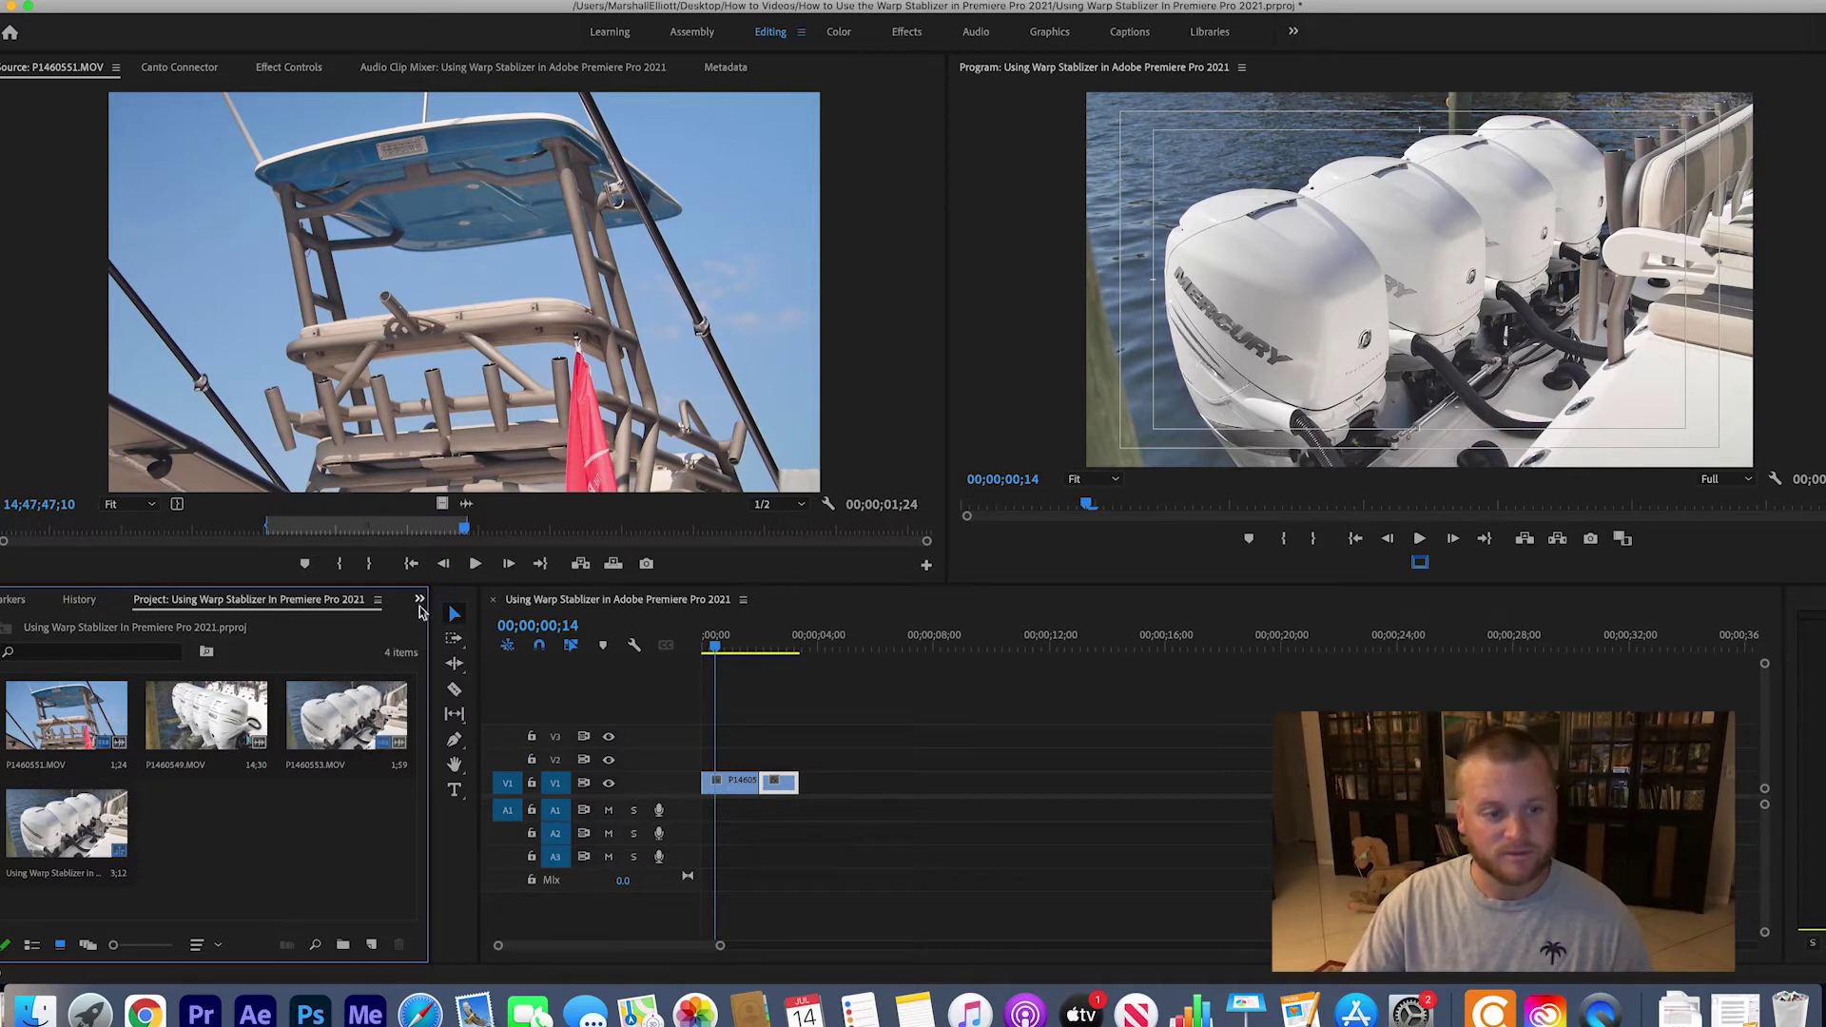
{"action": "left_click", "coordinate": [420, 602]}
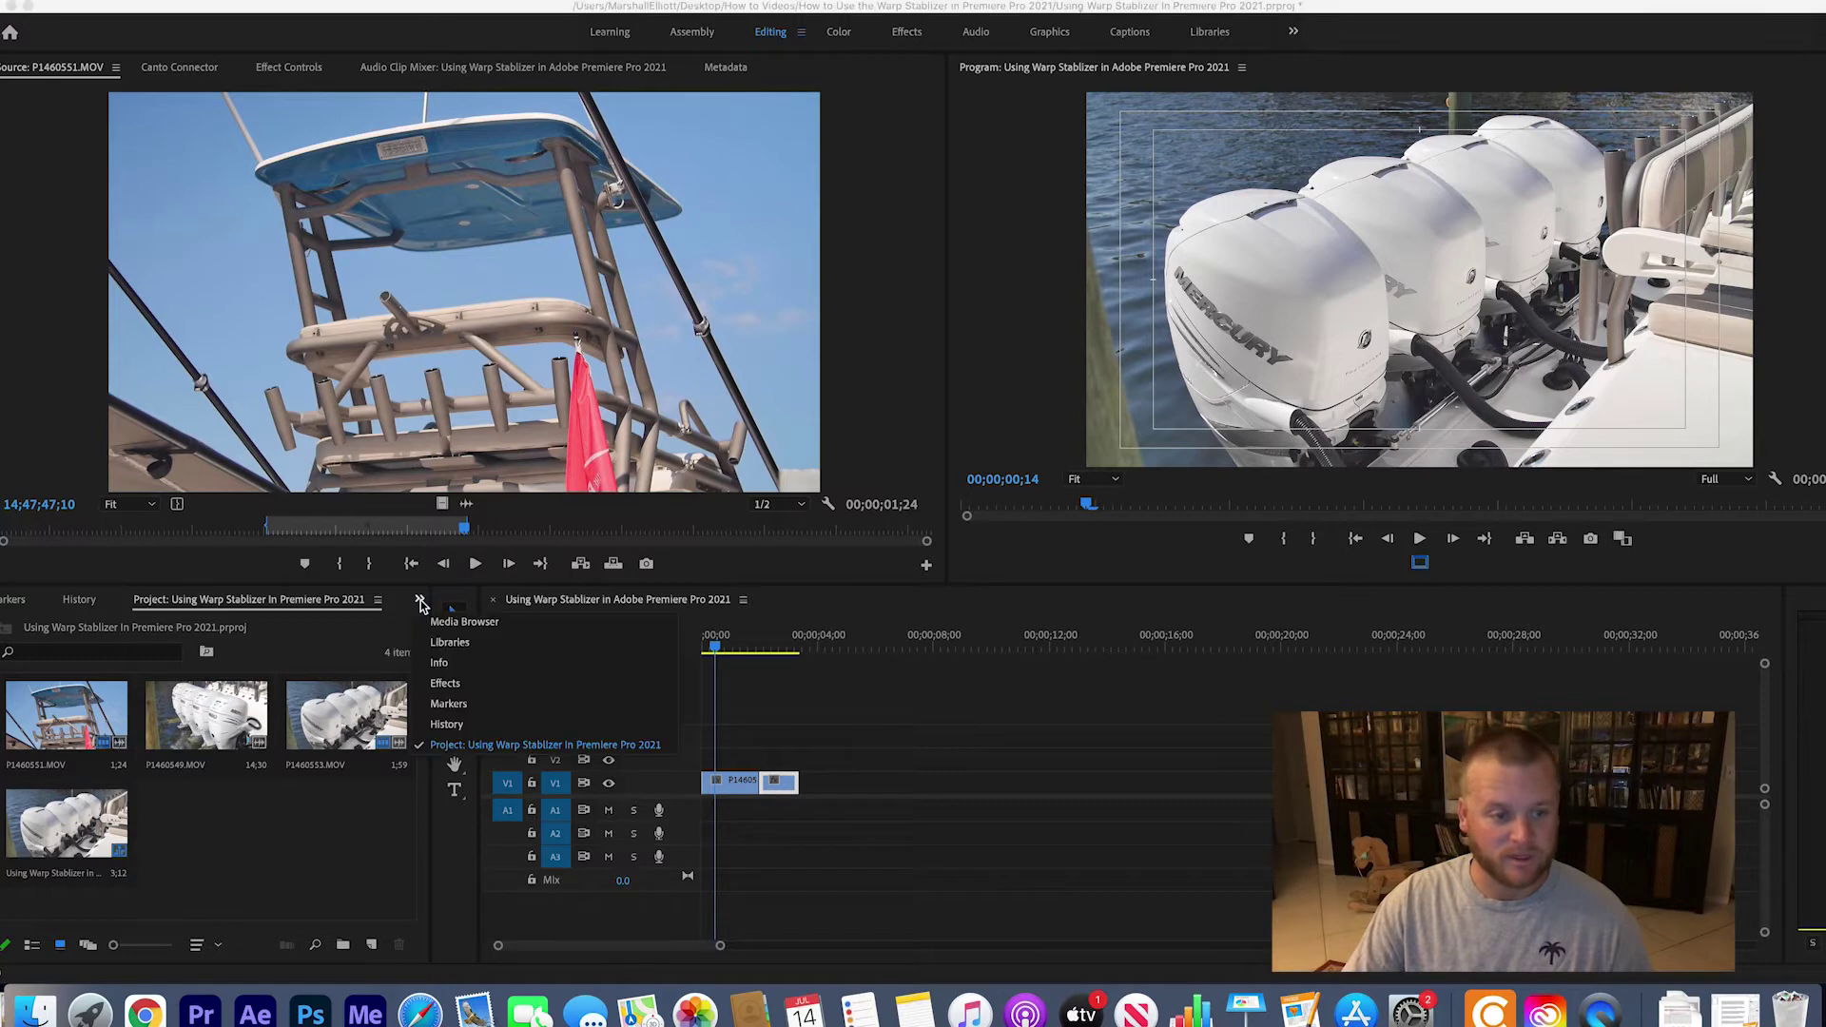
{"action": "left_click", "coordinate": [446, 684]}
{"action": "left_click", "coordinate": [138, 626]}
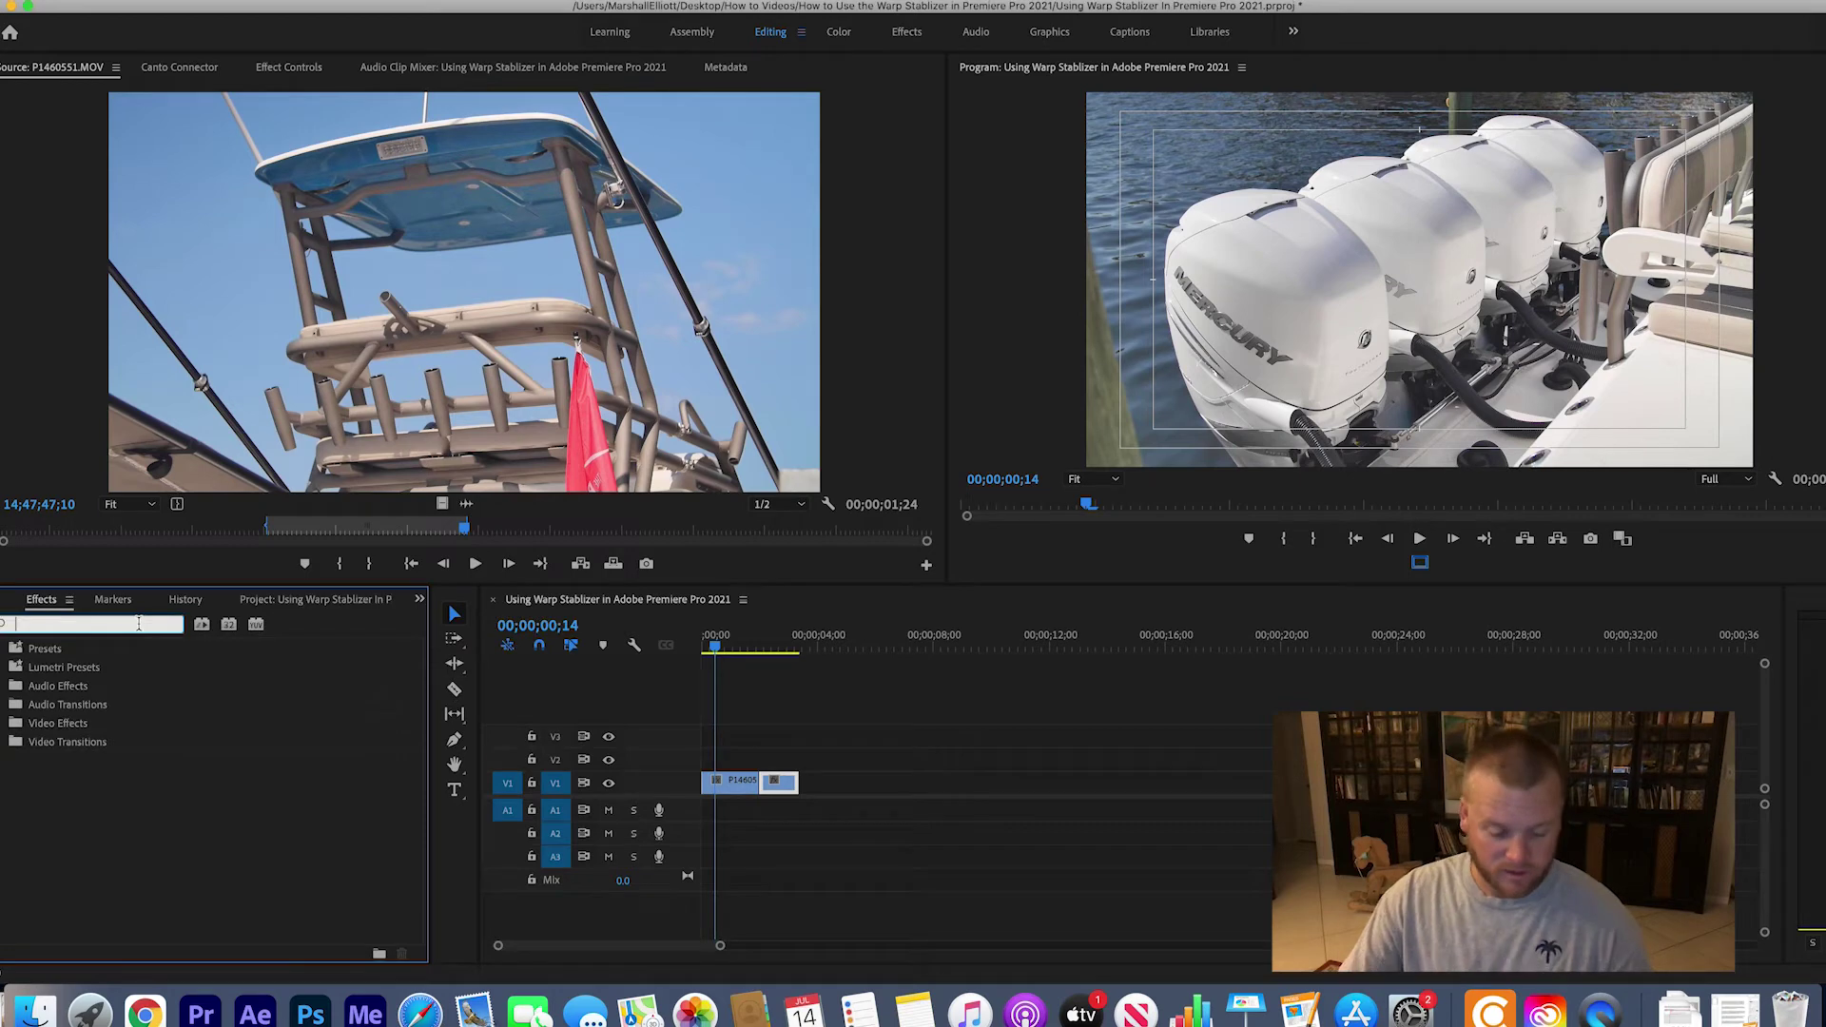
{"action": "type", "text": "wa"}
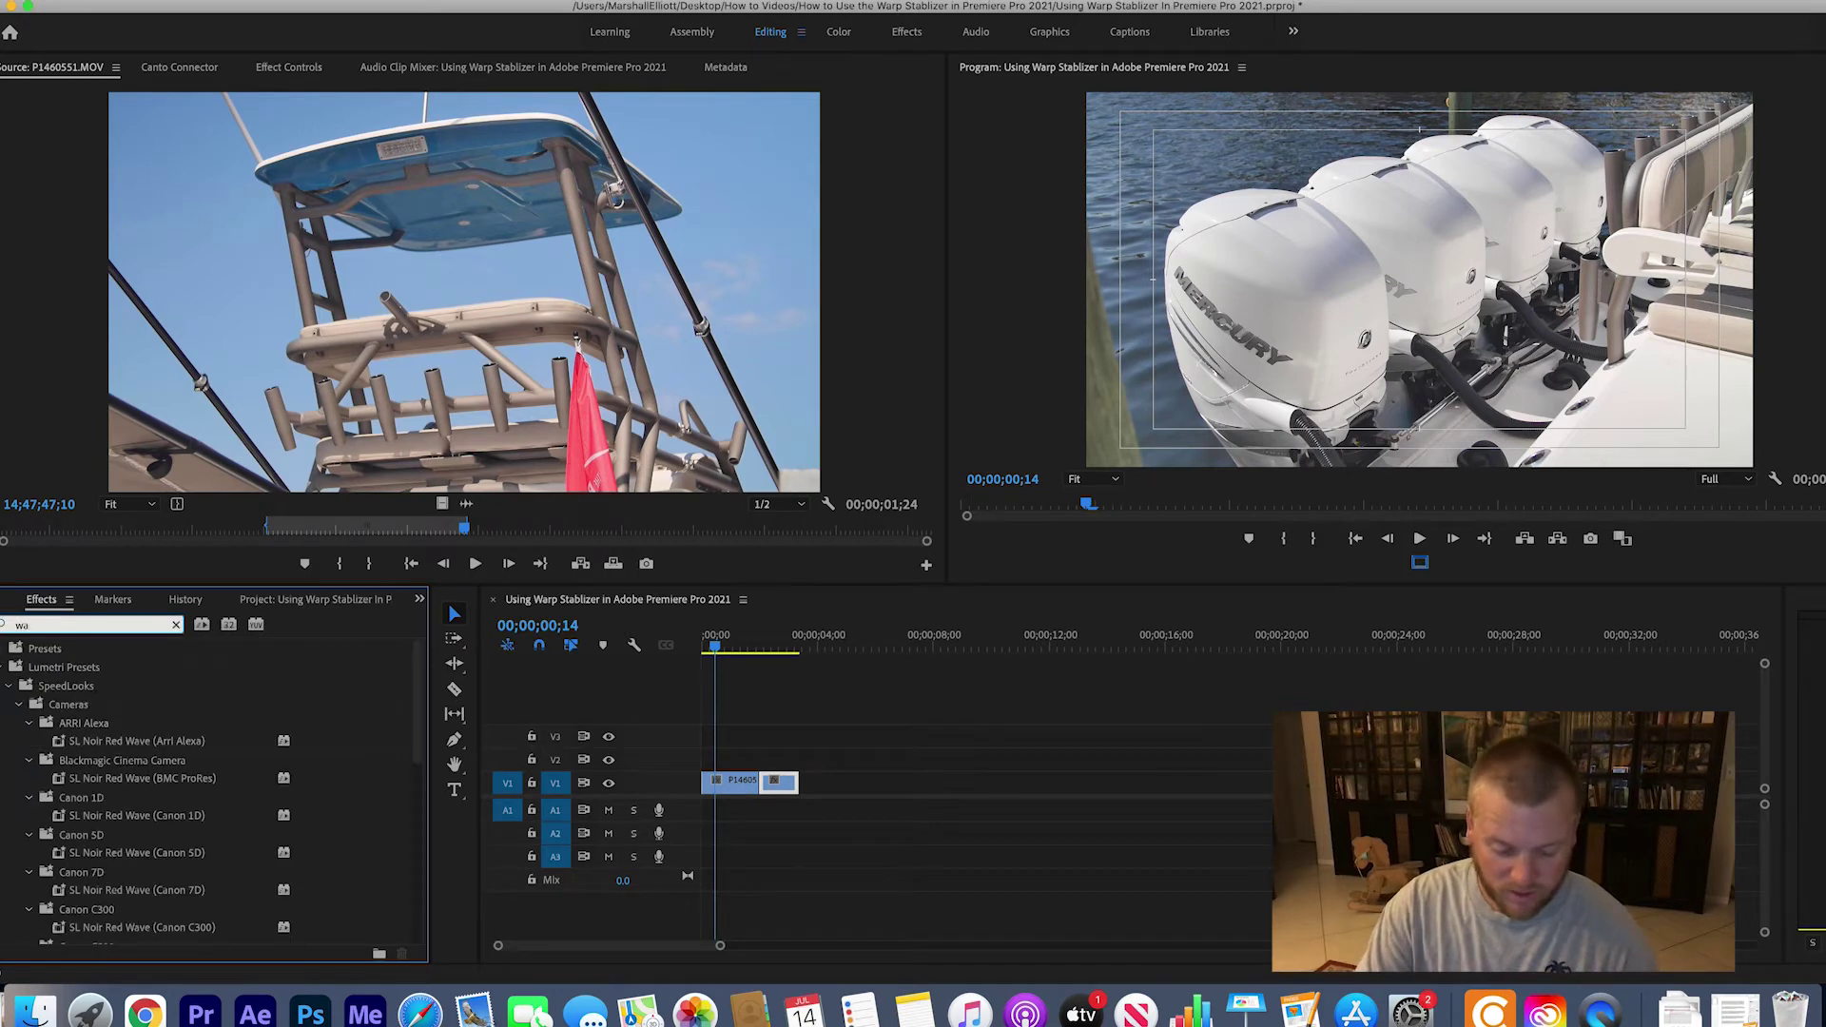
{"action": "type", "text": "rp"}
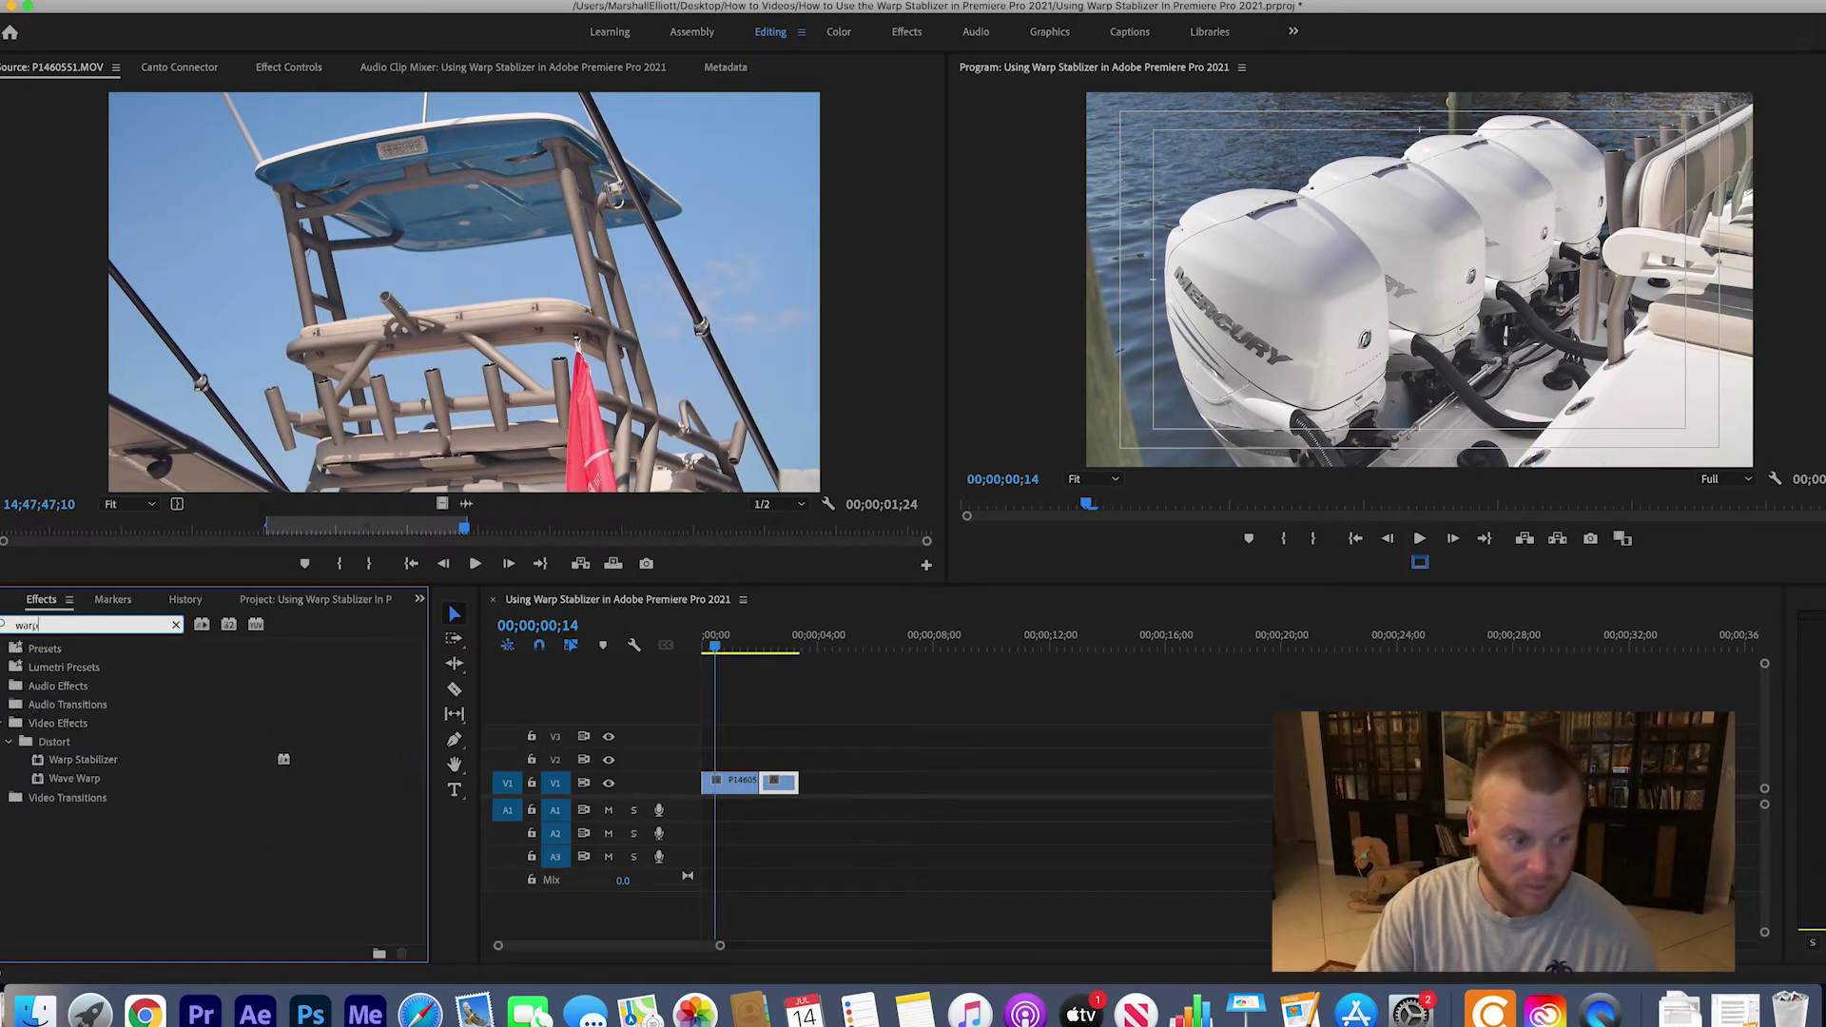
Apply the Warp Stabilizer effect to the first clip on V1
{"action": "left_click", "coordinate": [57, 763]}
{"action": "left_click_drag", "start_coordinate": [43, 767], "coordinate": [746, 782]}
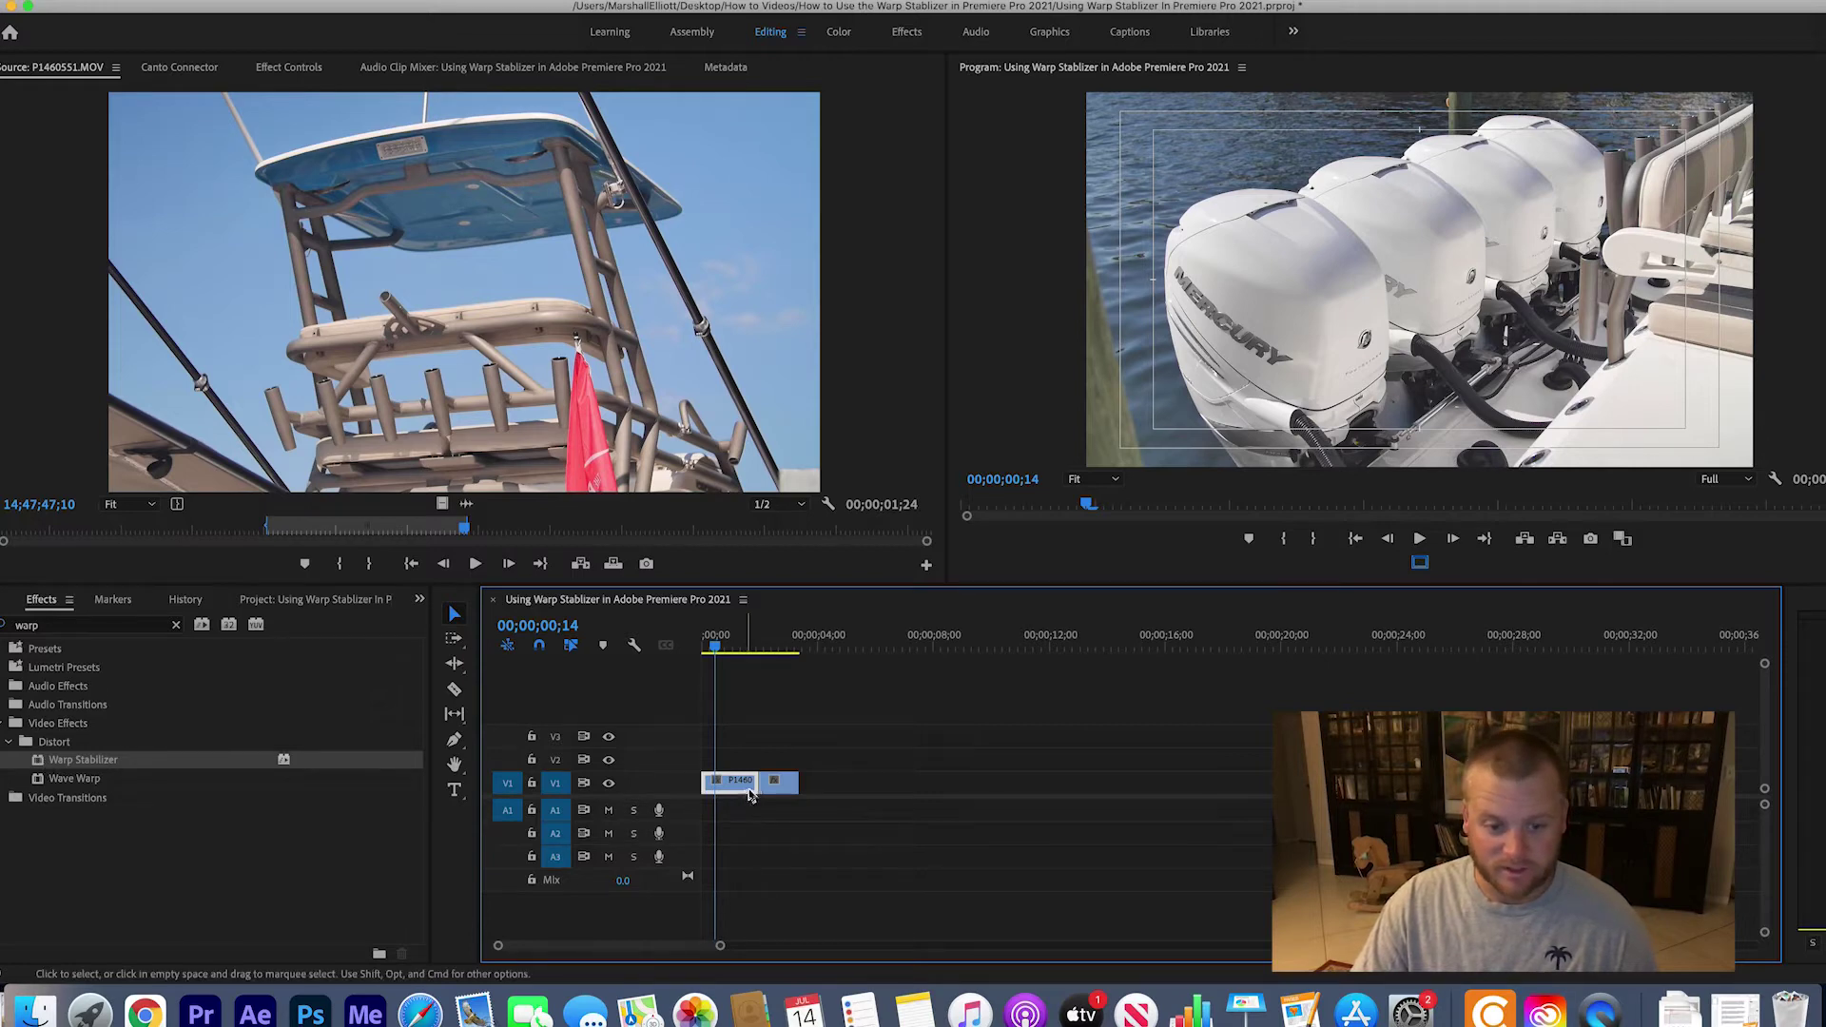
{"action": "double_click", "coordinate": [38, 764]}
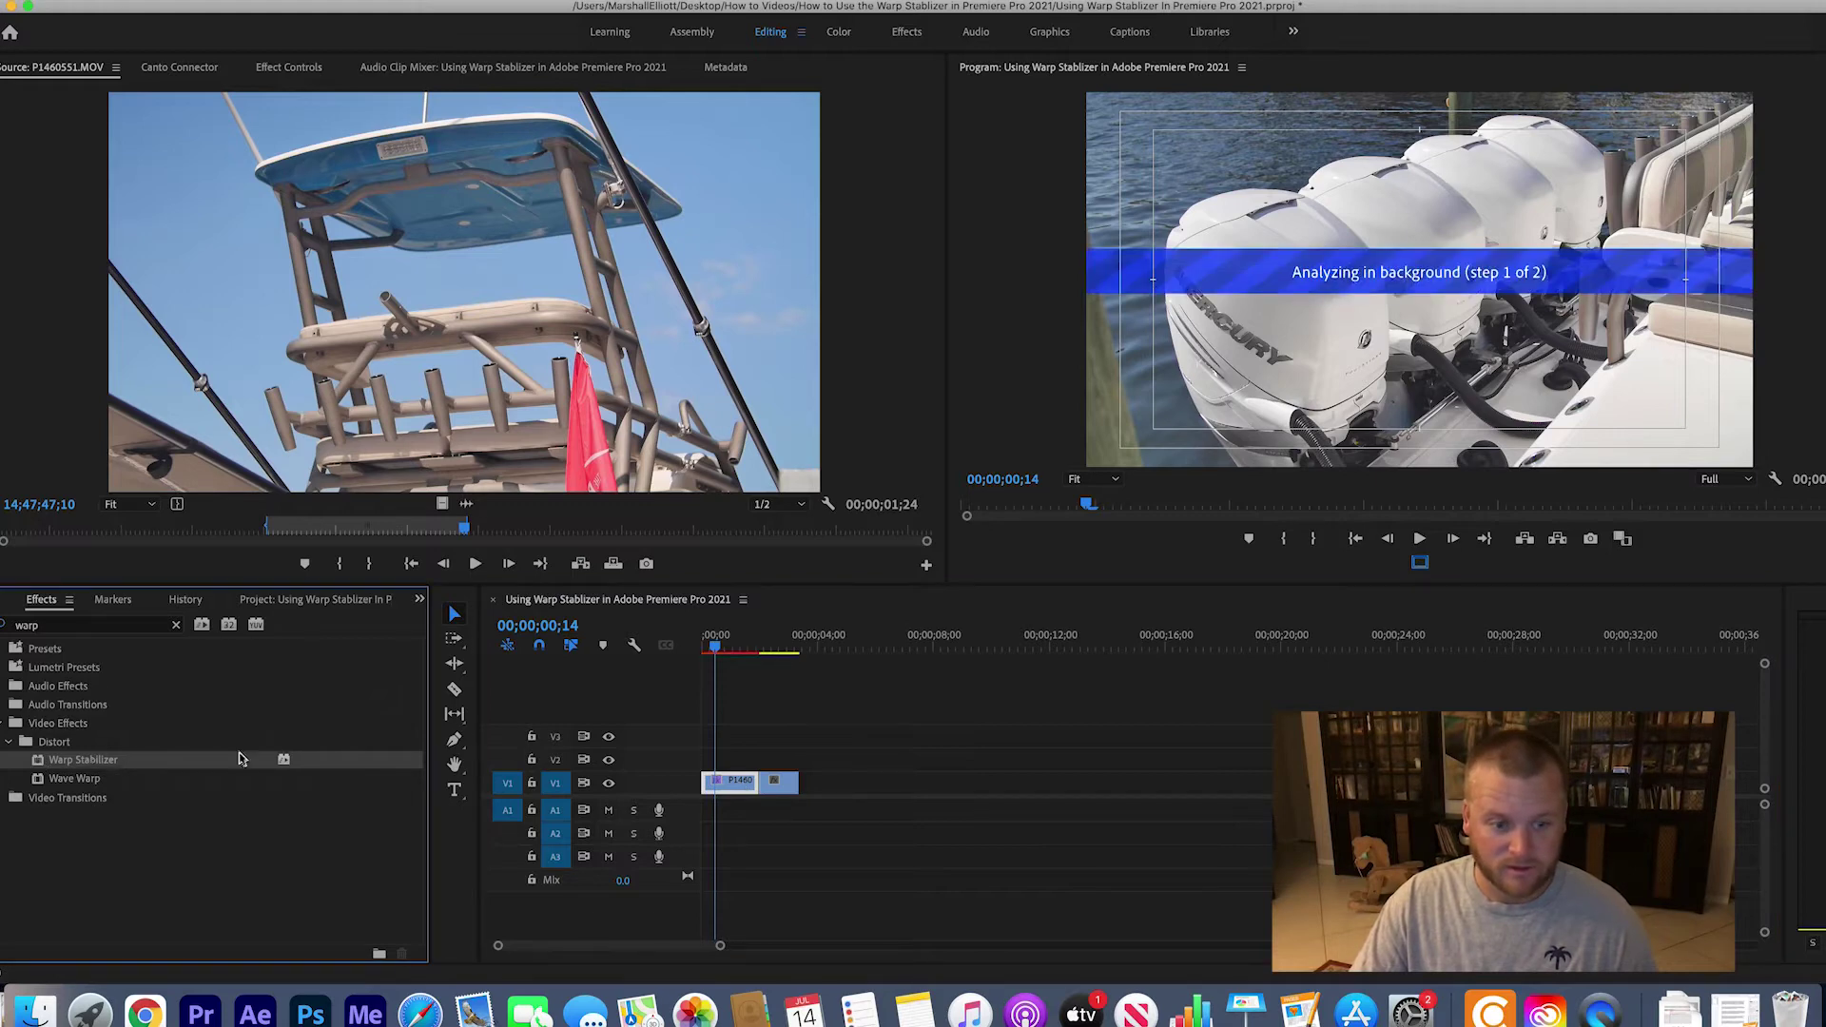
{"action": "left_click", "coordinate": [737, 796]}
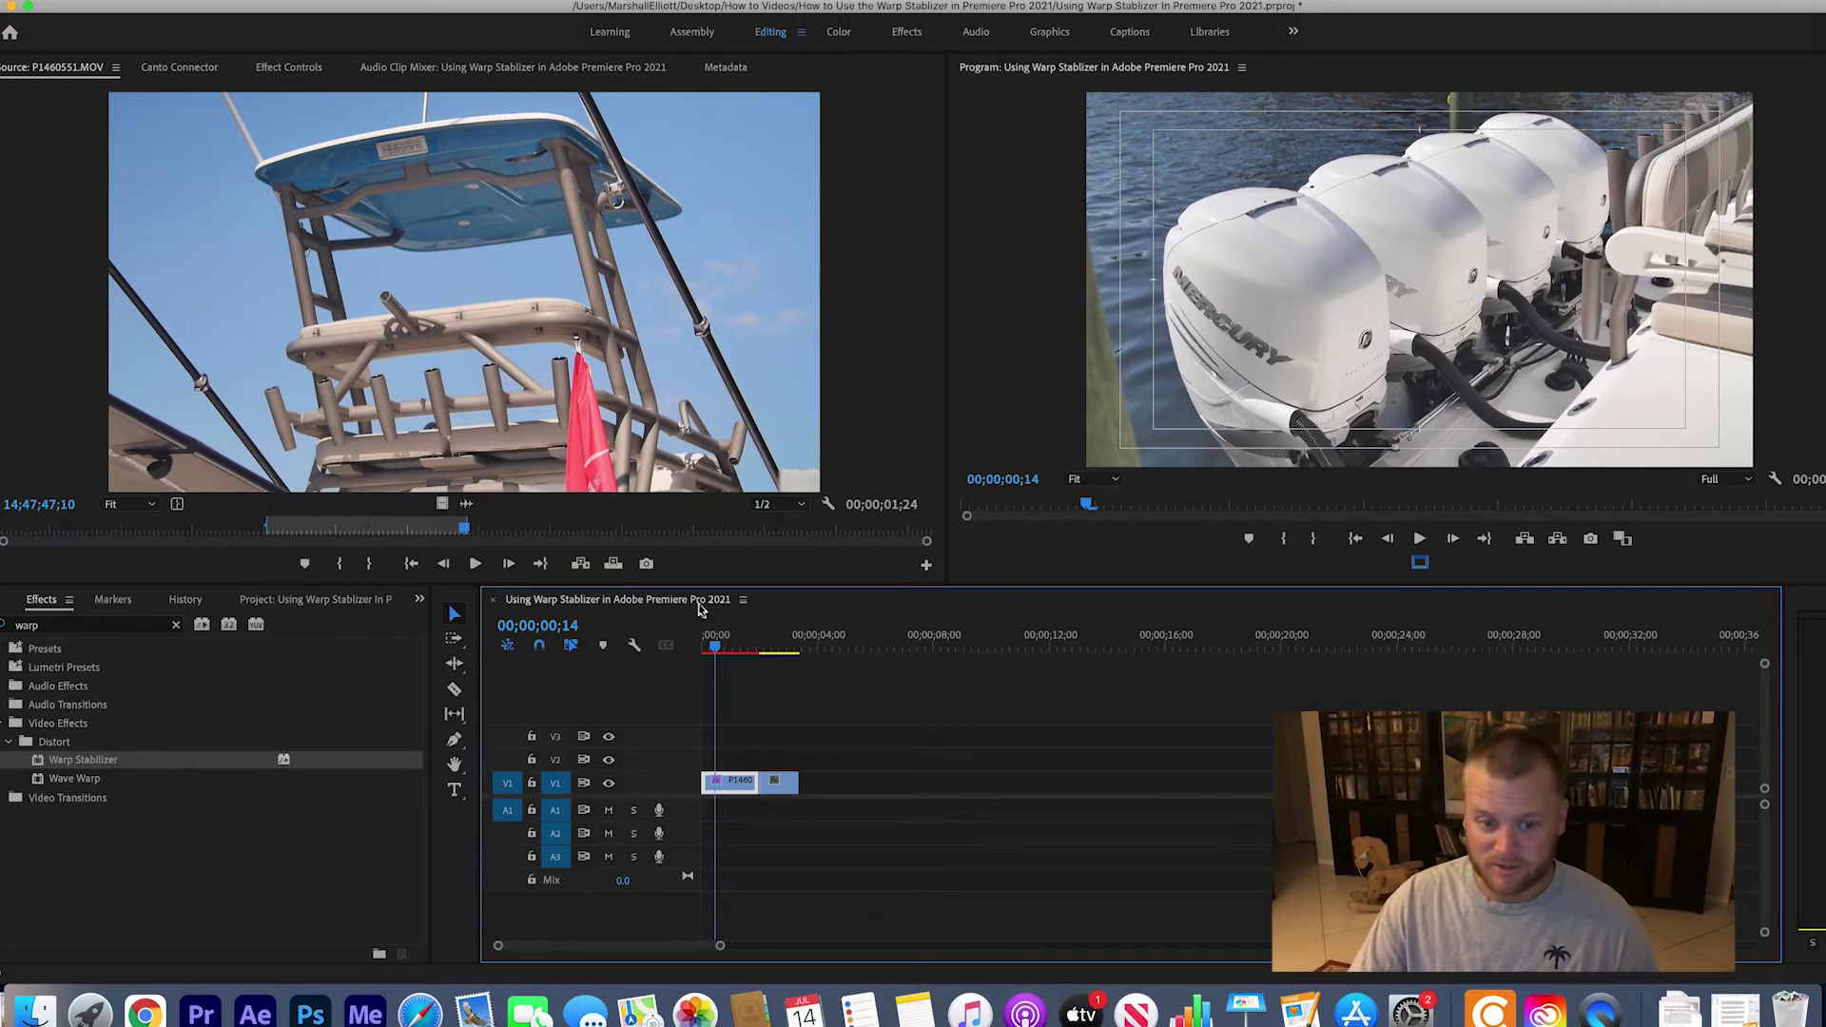
Play the stabilized first clip from the start of the sequence and return the playhead to the beginning
{"action": "left_click", "coordinate": [703, 647]}
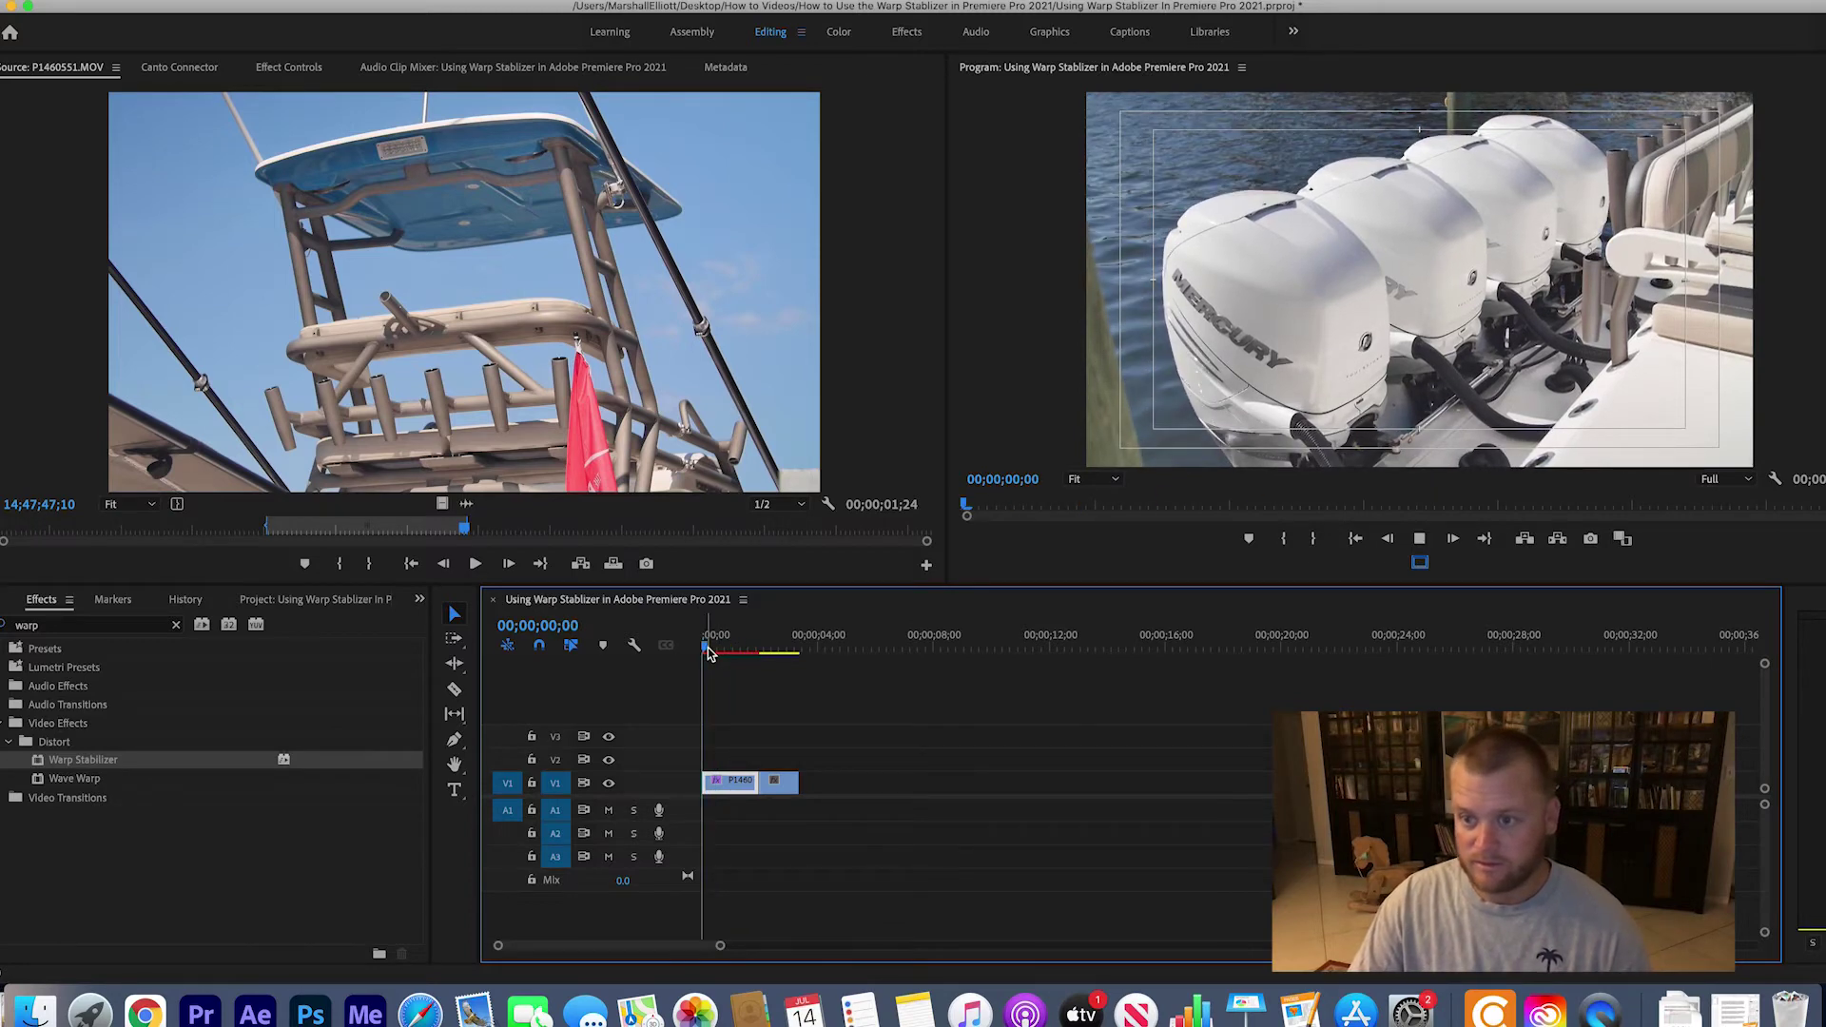
{"action": "key", "text": "space"}
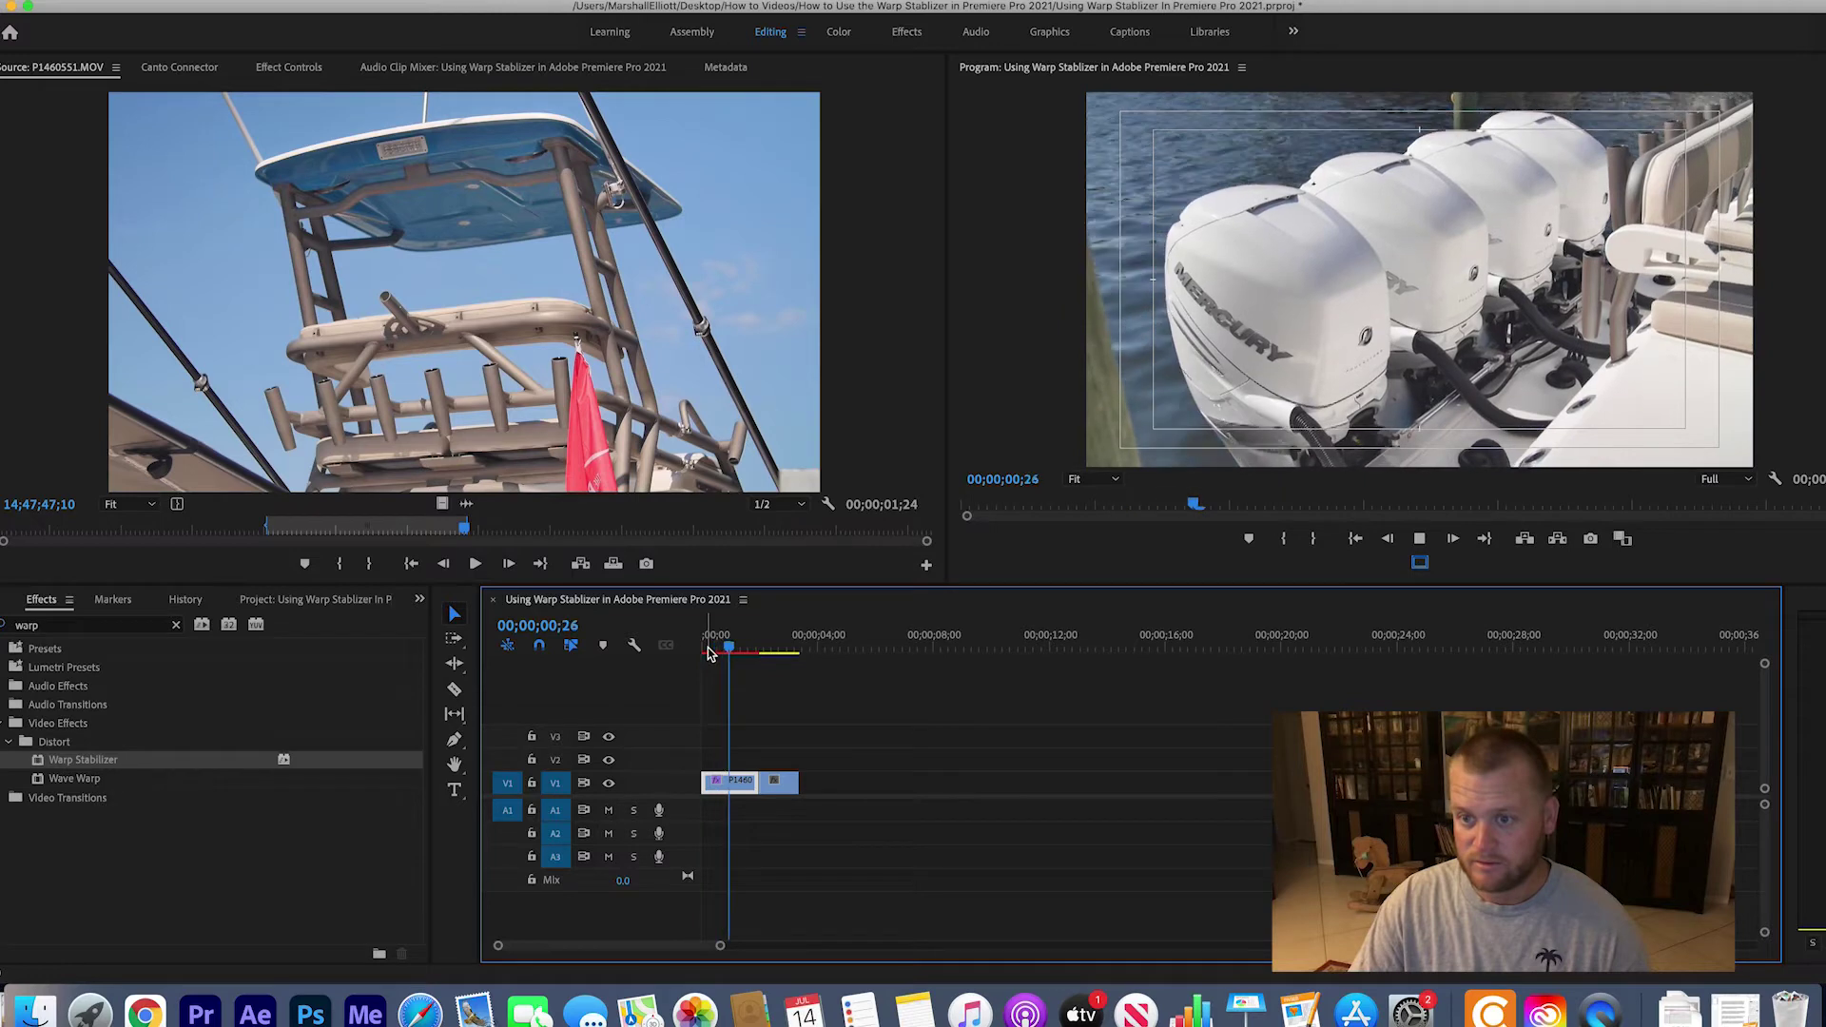
{"action": "left_click", "coordinate": [709, 652]}
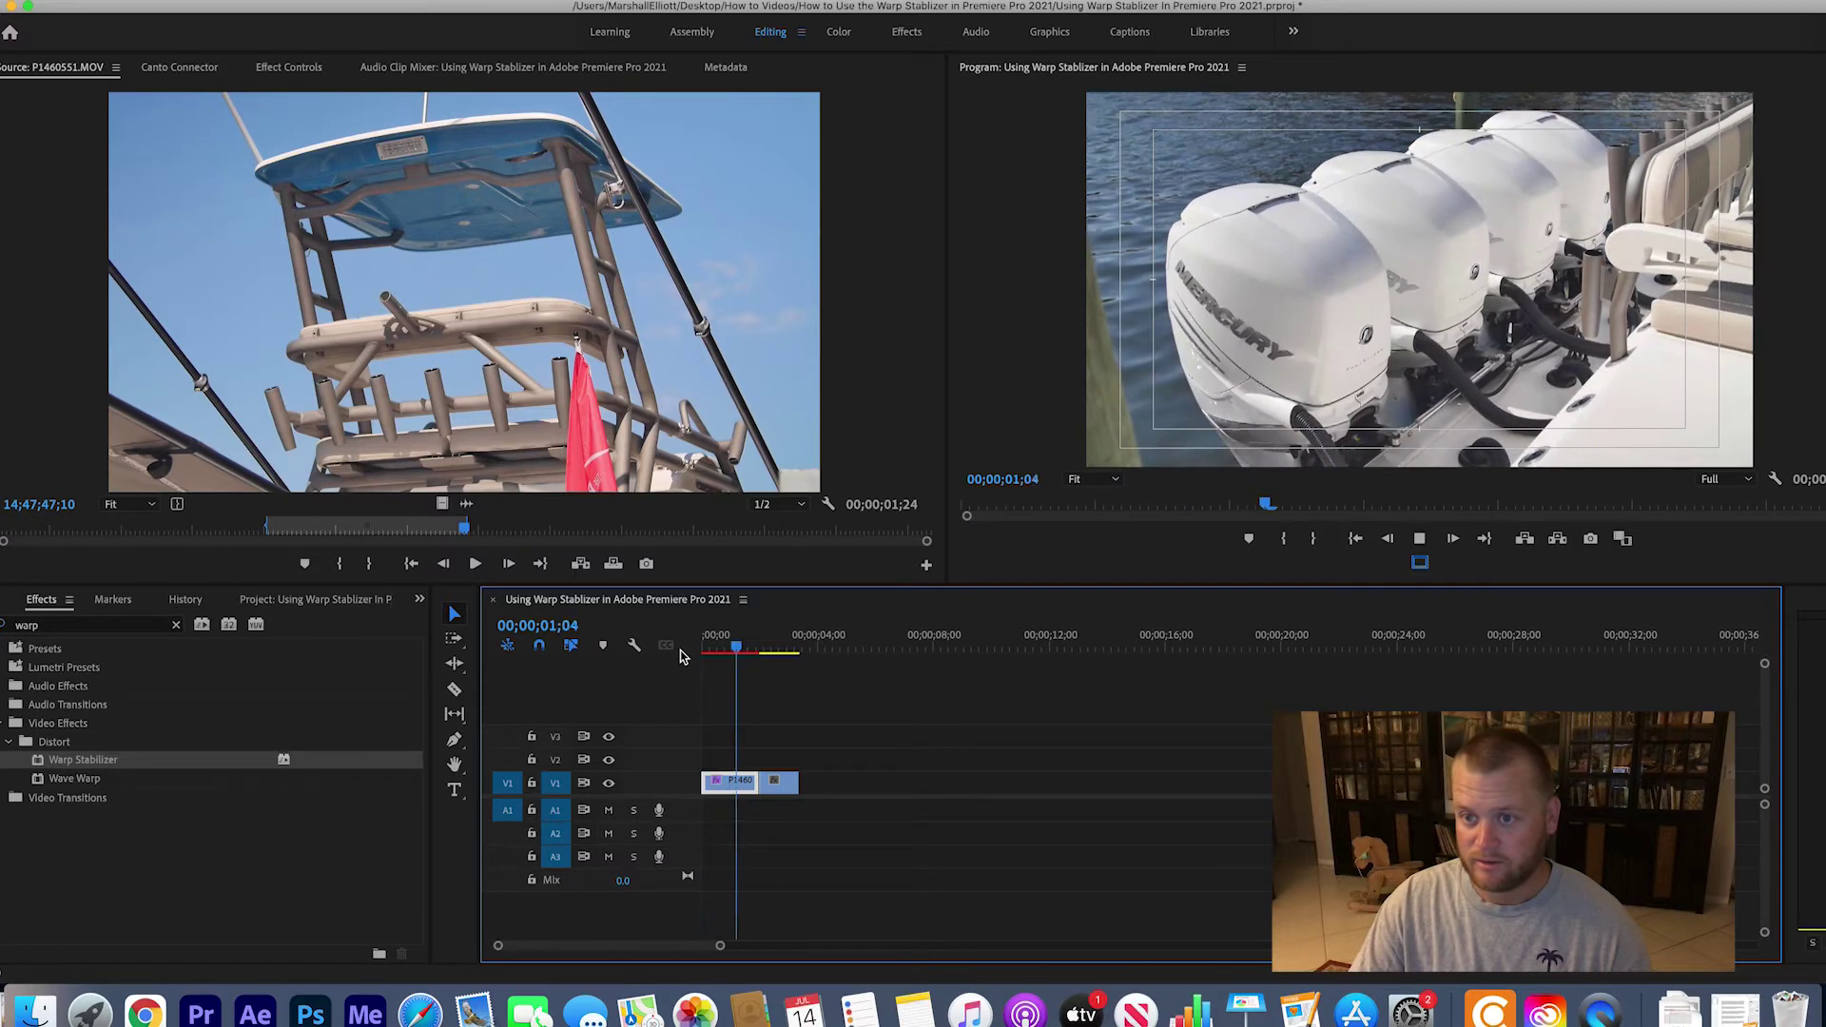
{"action": "key", "text": "space"}
{"action": "key", "text": "Home"}
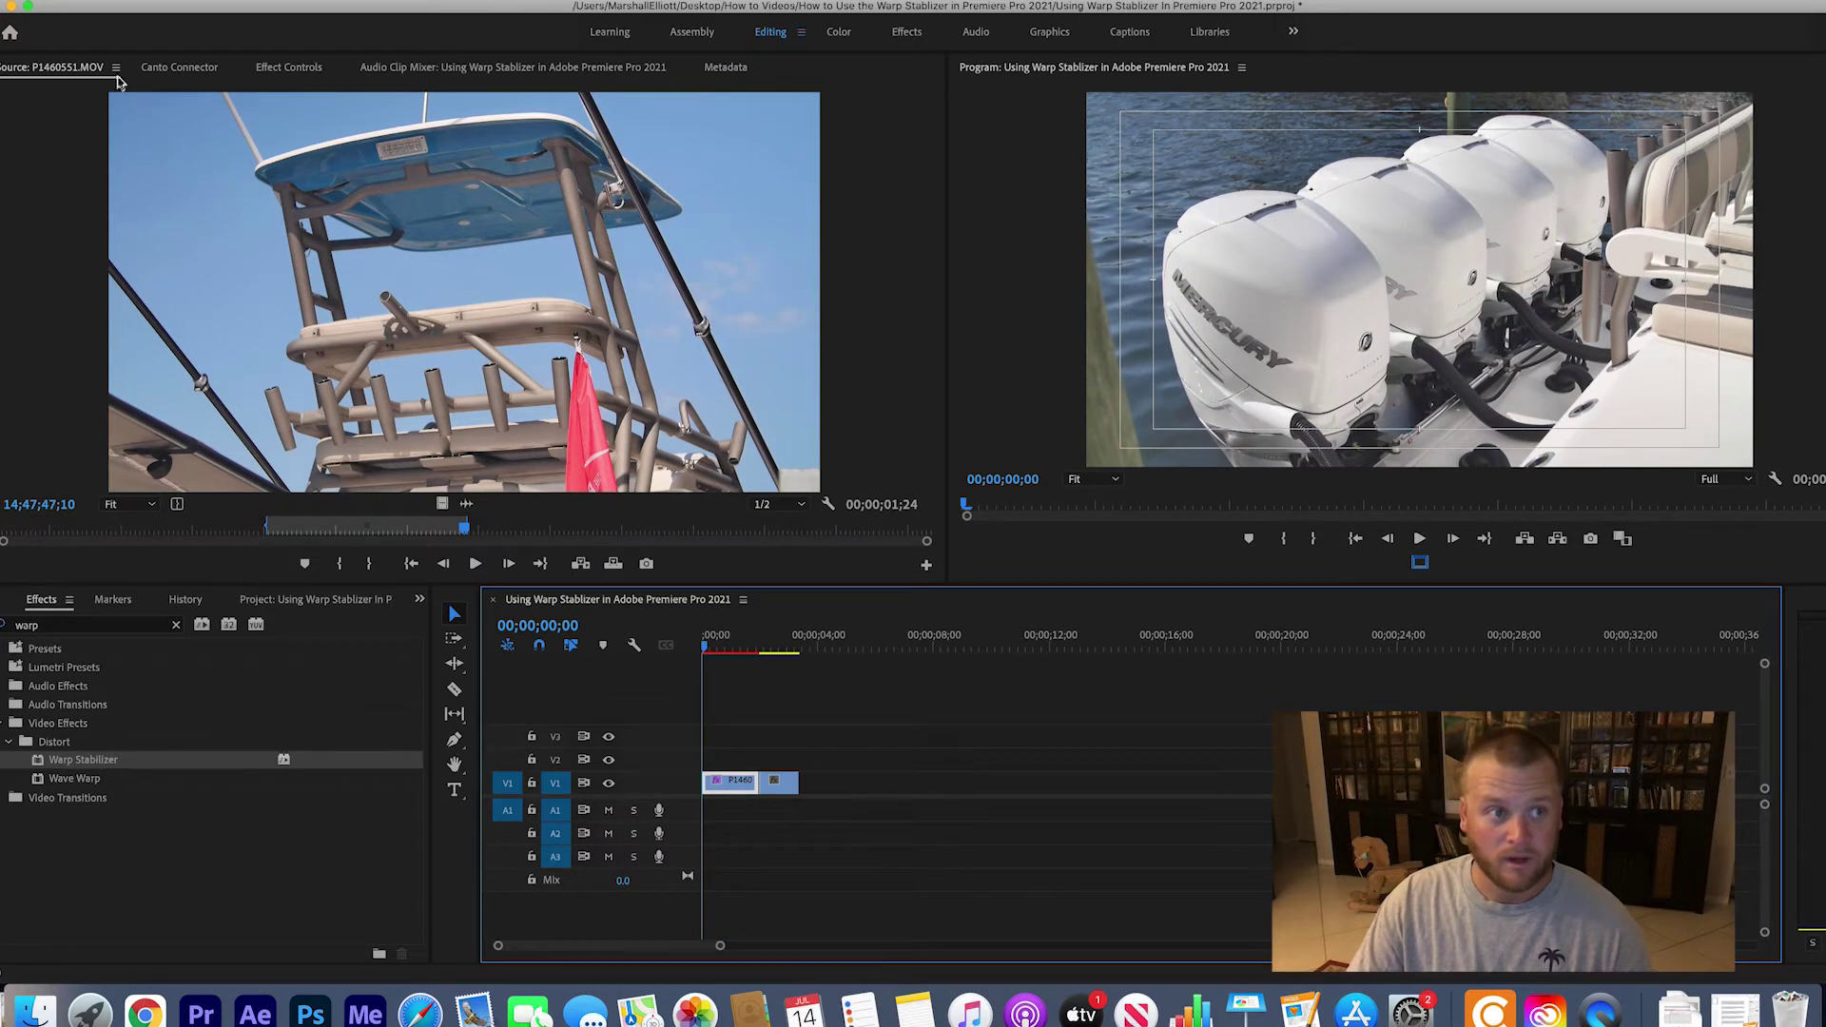
Turn off the Warp Stabilizer effect on the first clip and play the sequence from the start for comparison
{"action": "left_click", "coordinate": [273, 72]}
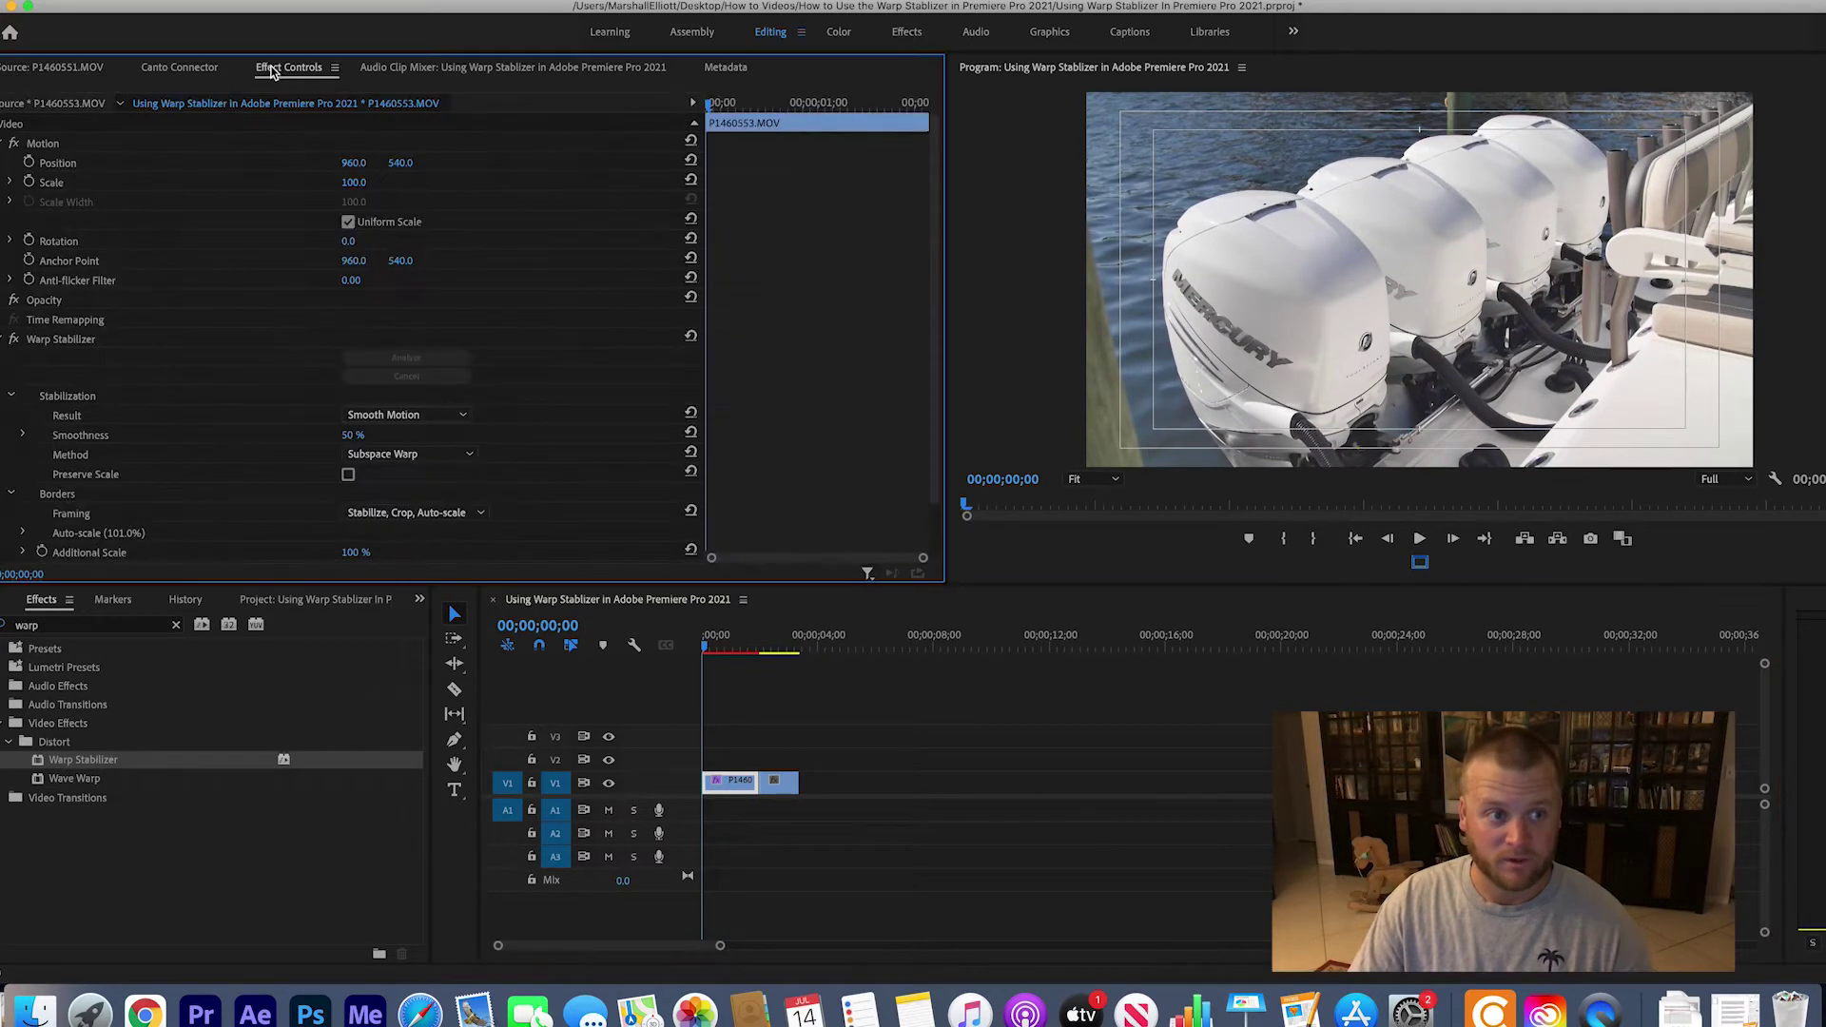
{"action": "left_click", "coordinate": [15, 341]}
{"action": "left_click", "coordinate": [685, 647]}
{"action": "key", "text": "space"}
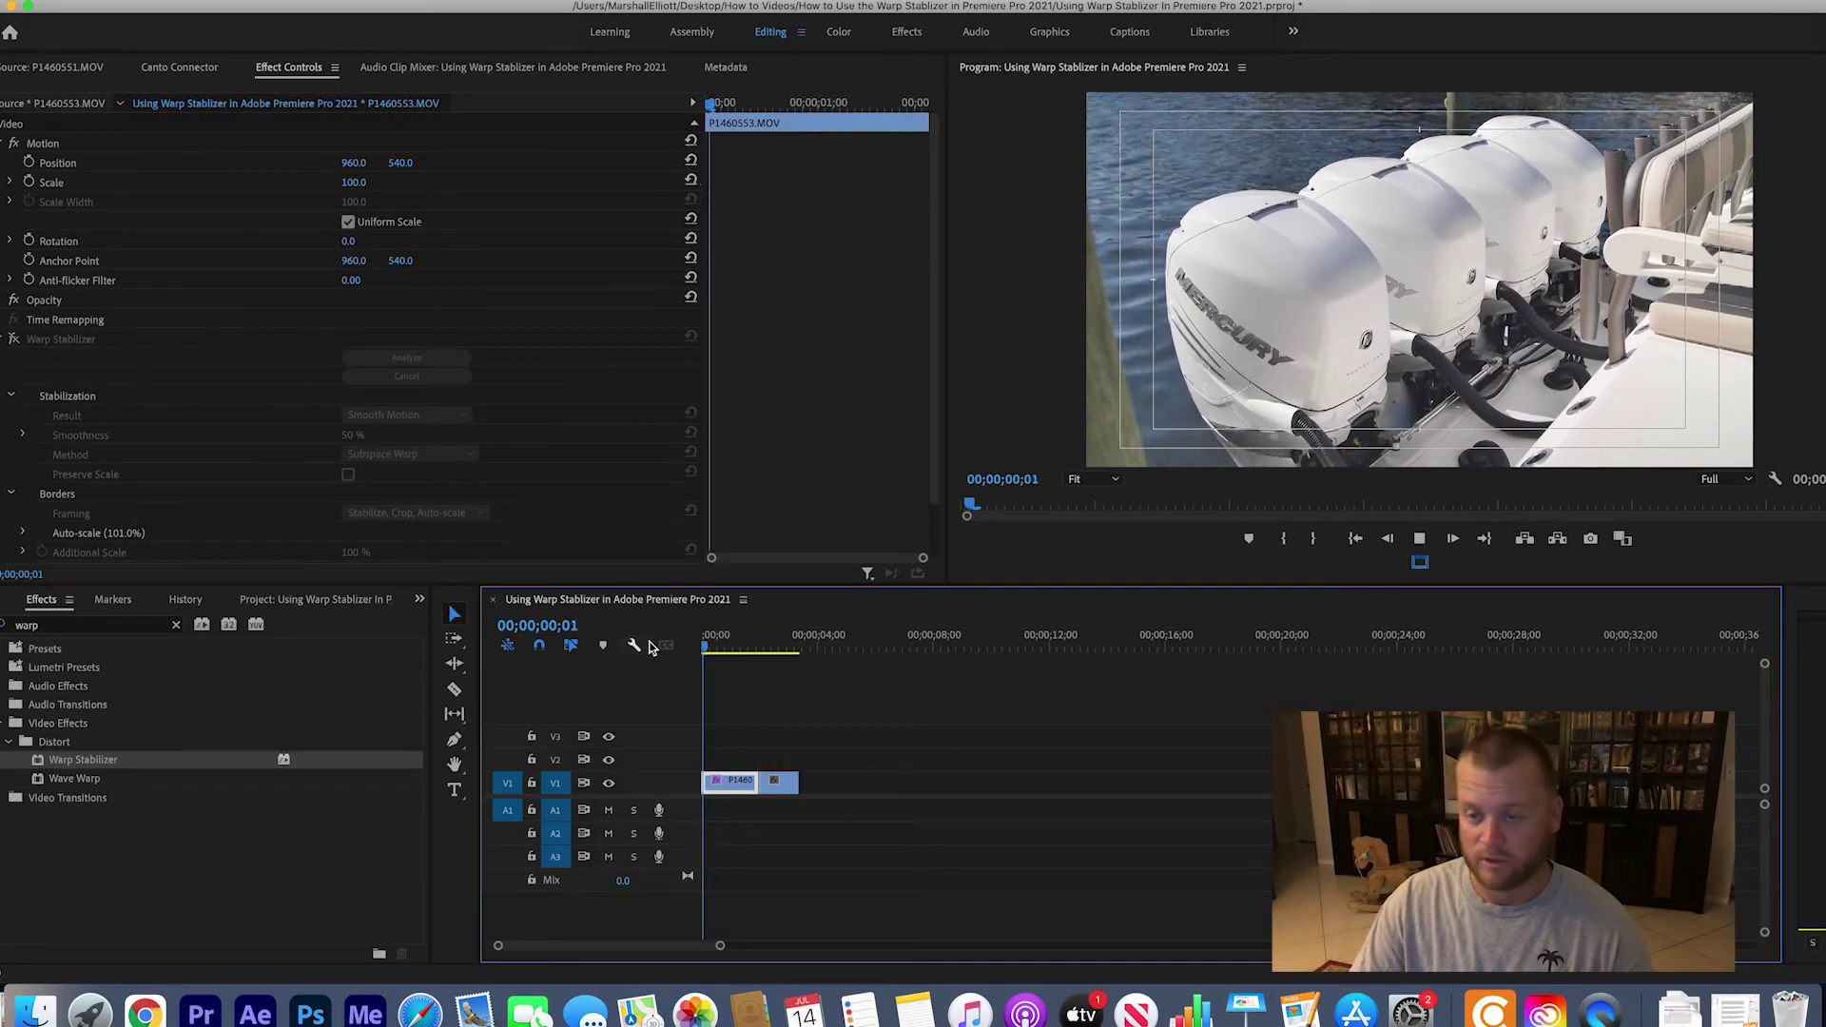
{"action": "key", "text": "Home"}
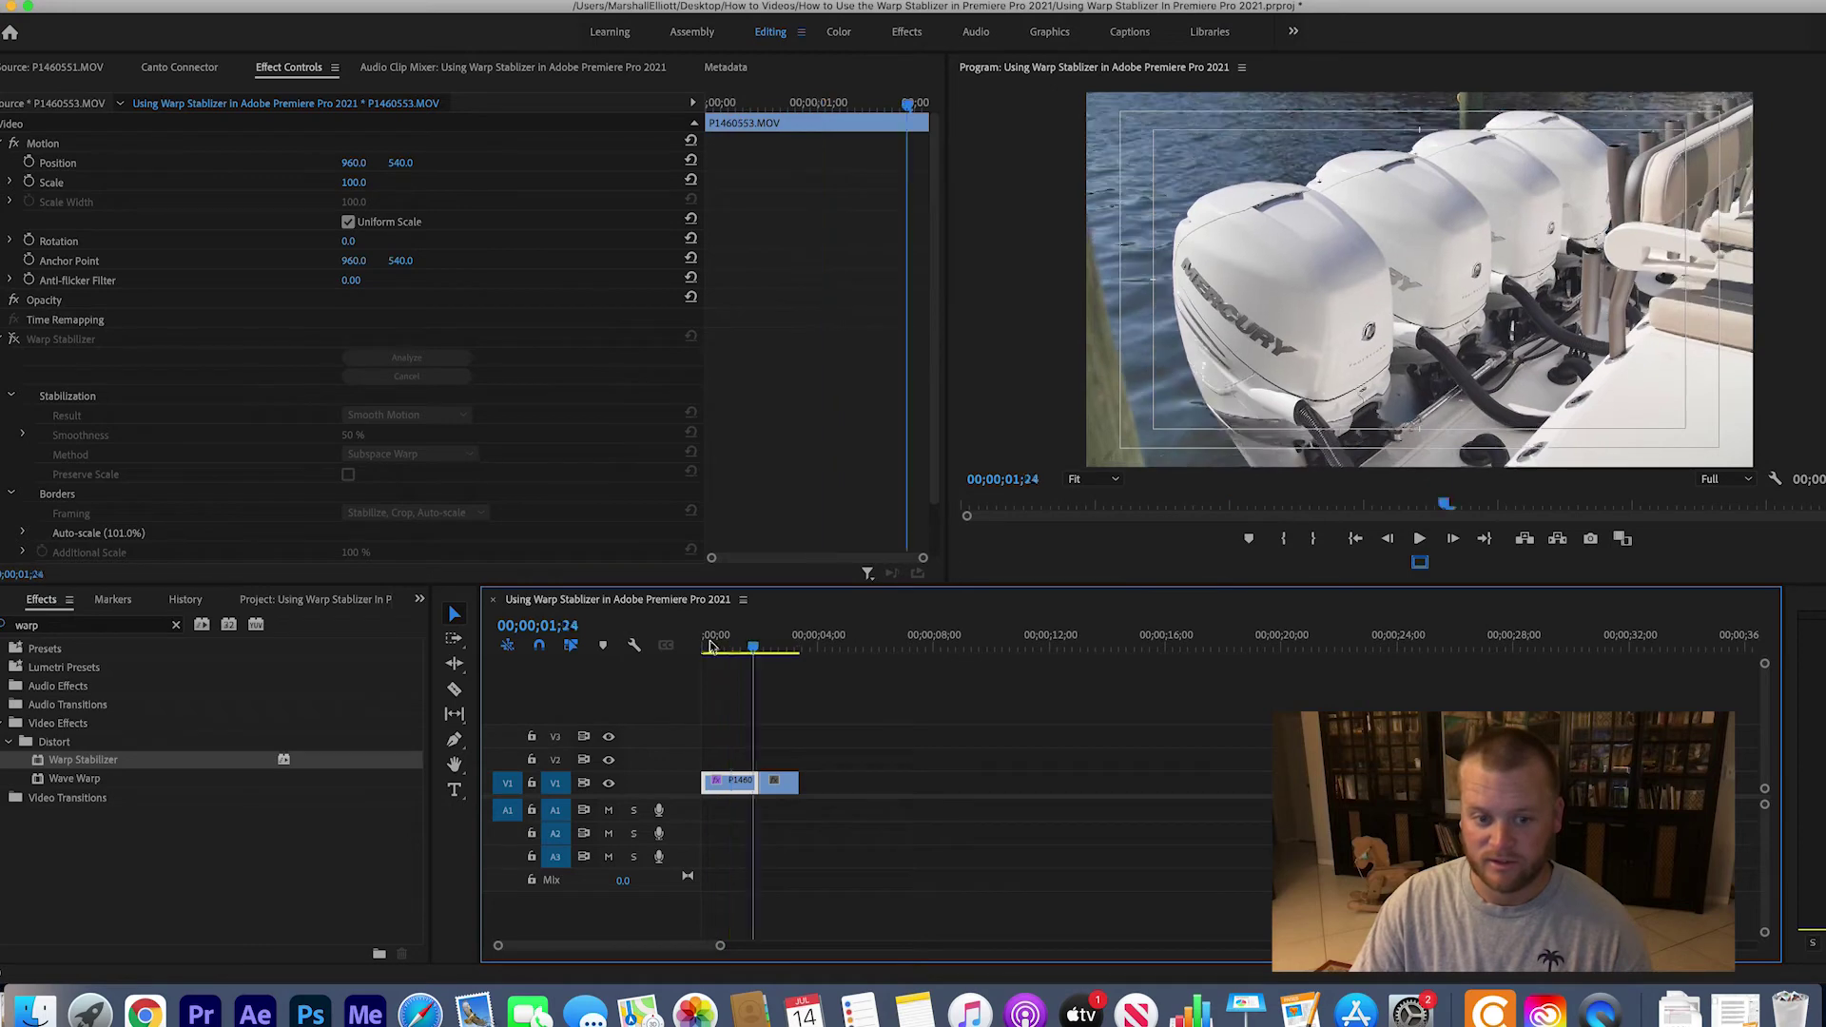
Play the first clip without stabilization and return the playhead to the start of the sequence
{"action": "key", "text": "space"}
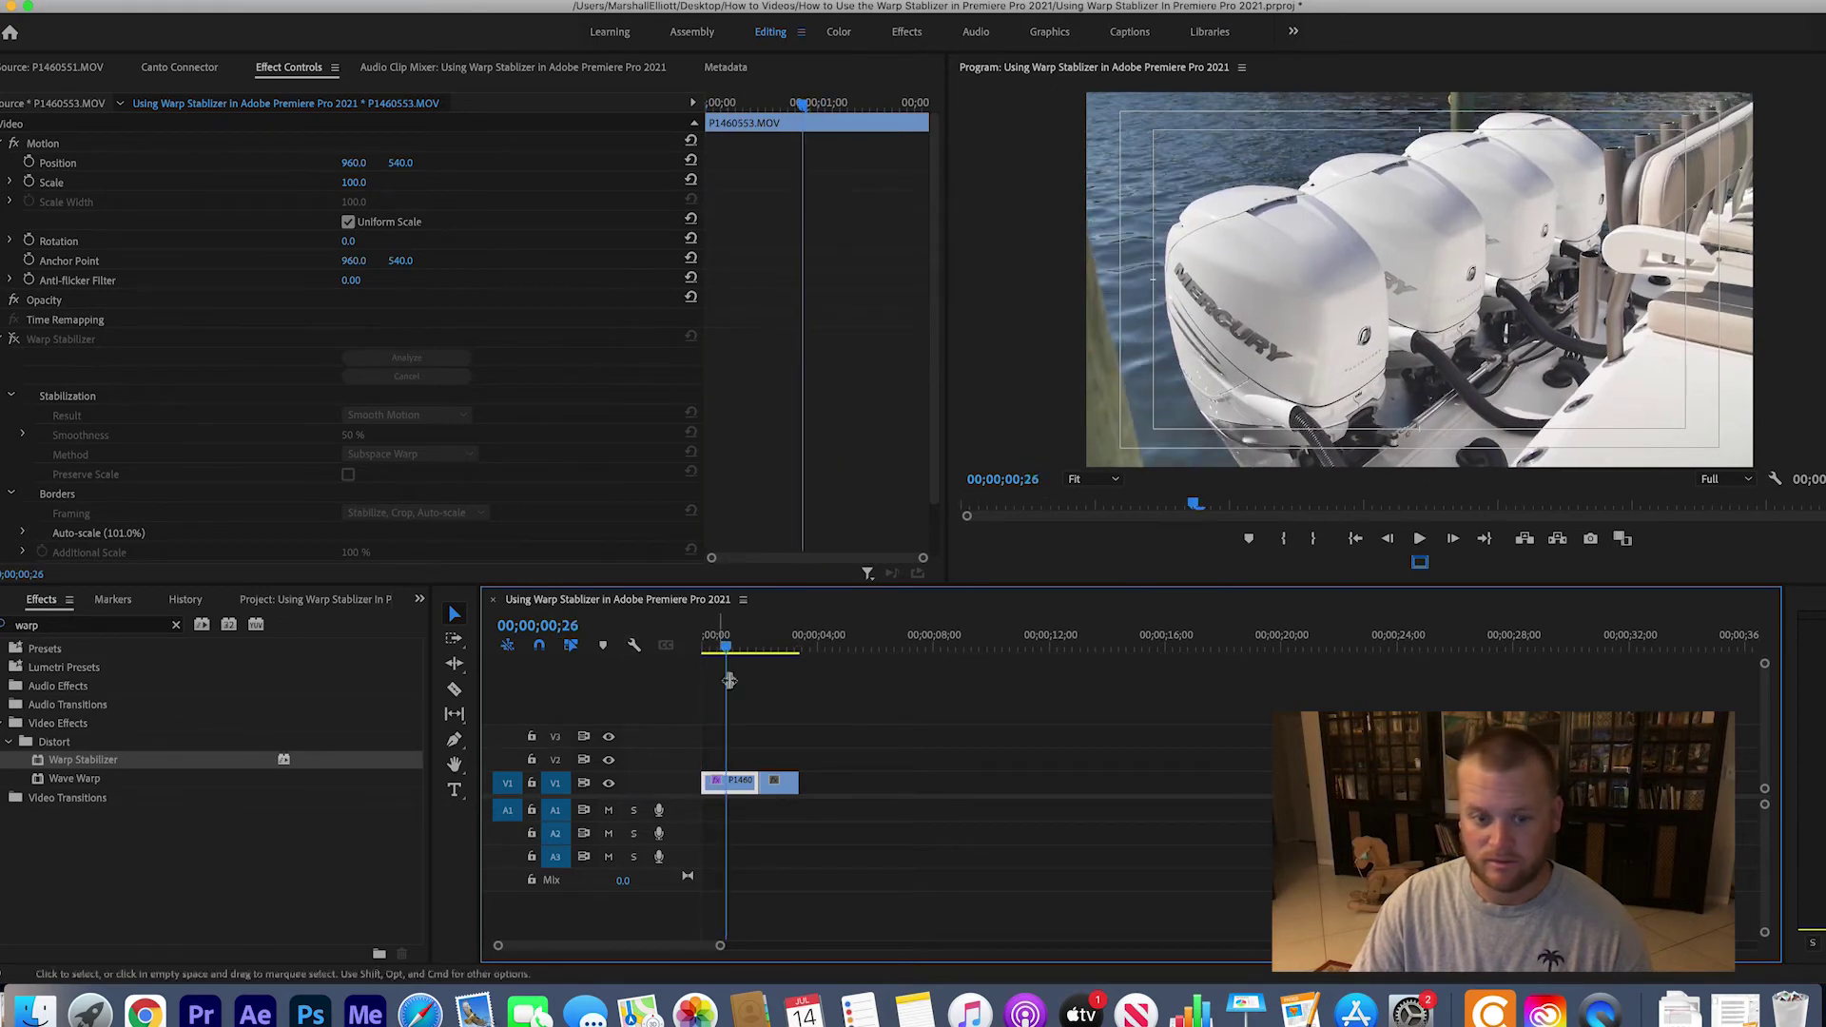
{"action": "key", "text": "space"}
{"action": "key", "text": "Home"}
Turn the first clip's Warp Stabilizer effect back on, play the clip, and return the playhead to the start
{"action": "left_click", "coordinate": [13, 338]}
{"action": "key", "text": "space"}
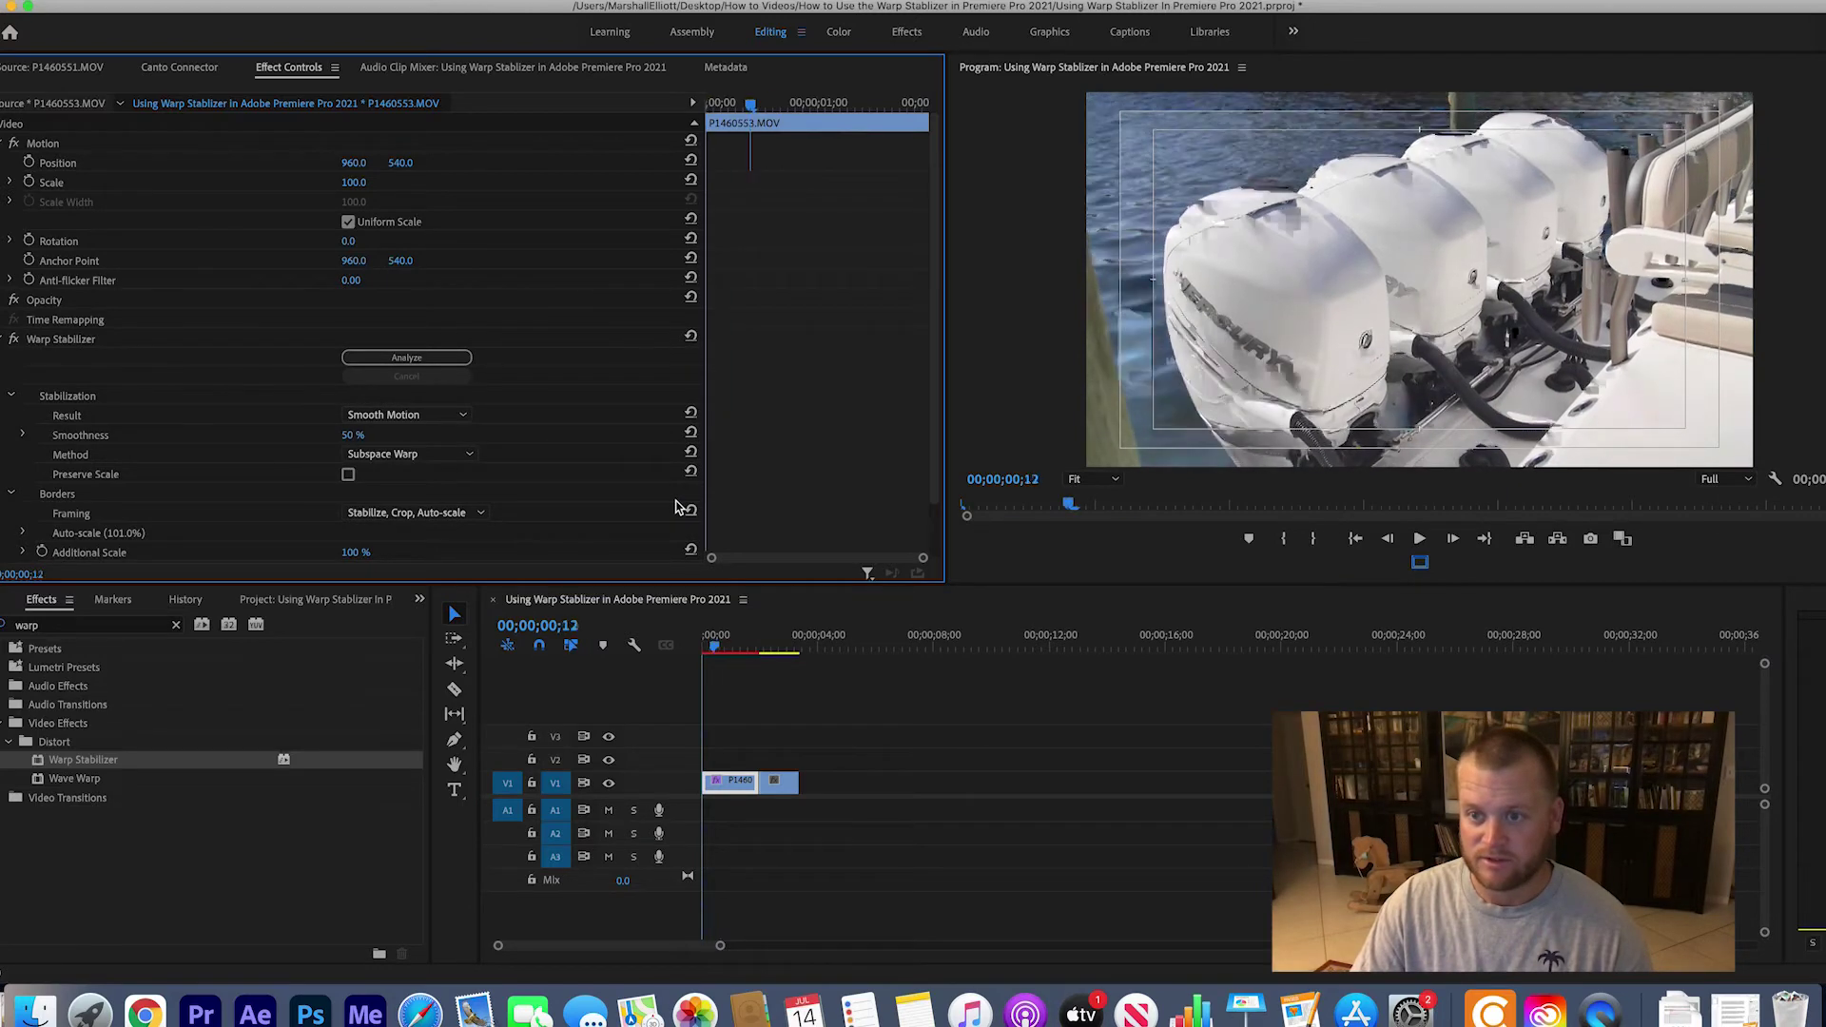
{"action": "key", "text": "space"}
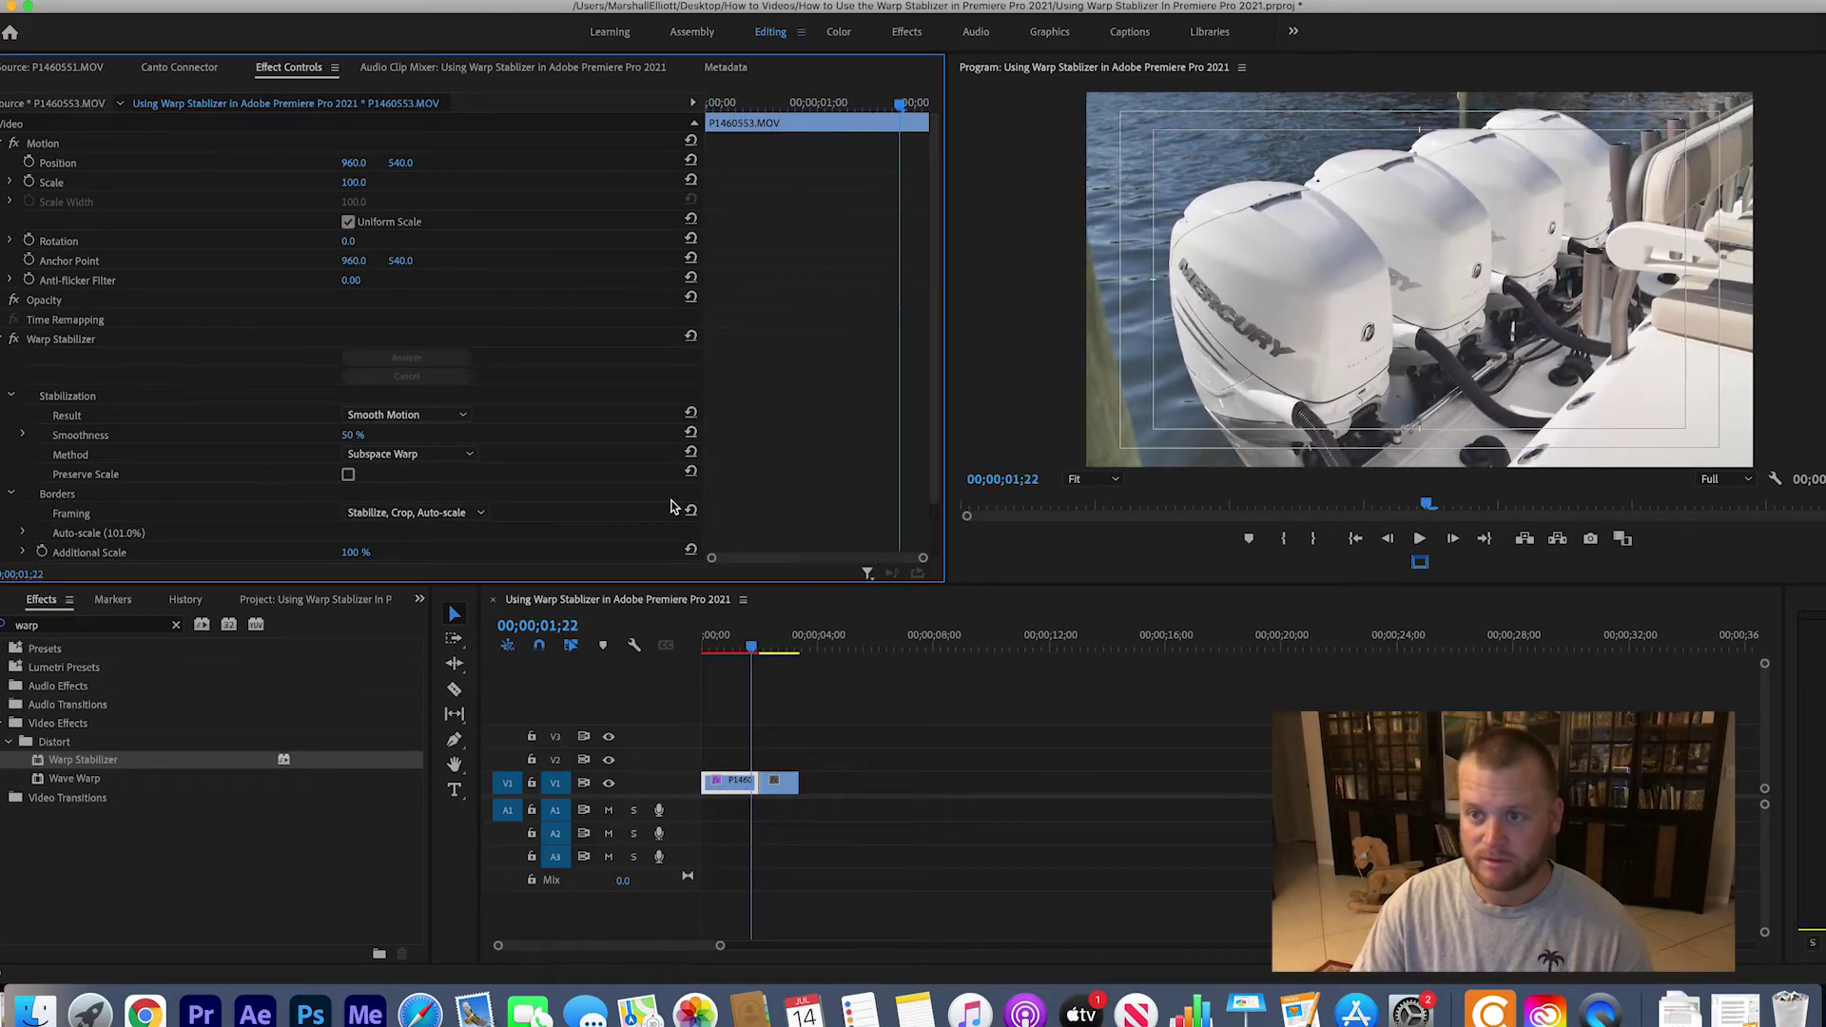
{"action": "left_click", "coordinate": [610, 670]}
{"action": "key", "text": "Home"}
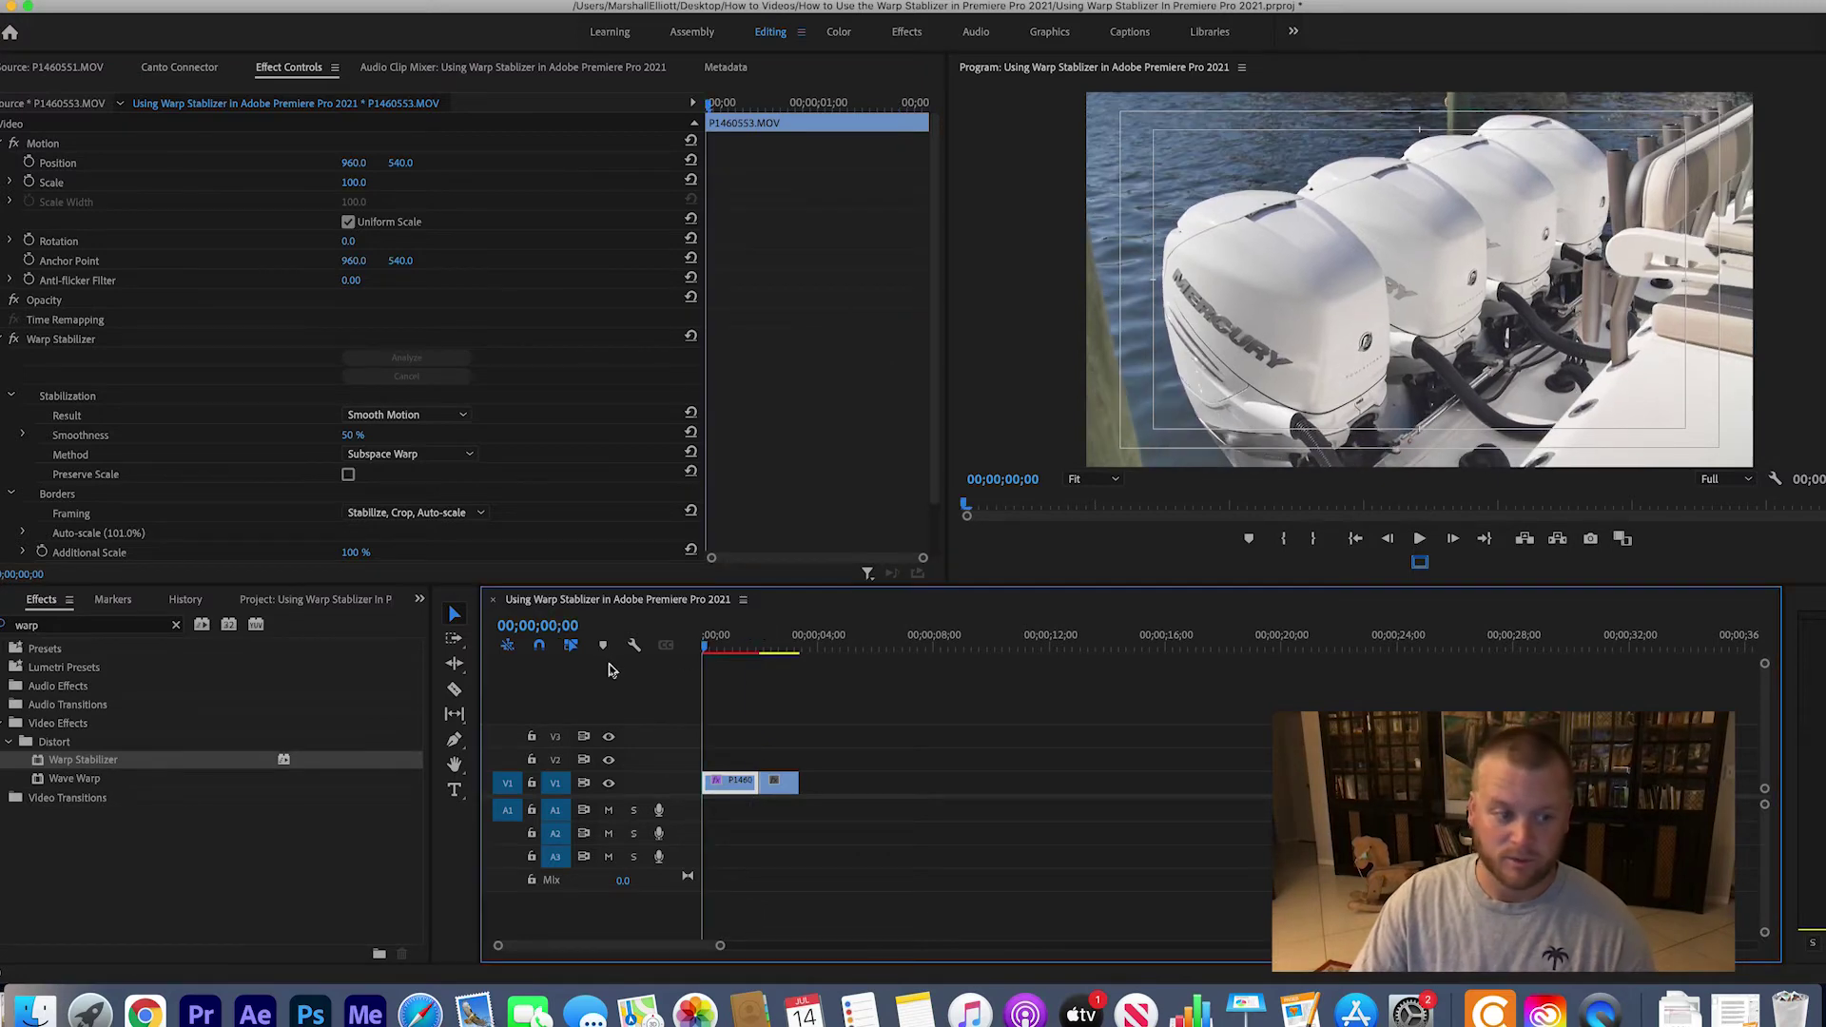
Apply the Warp Stabilizer effect to the second clip on V1 and place the playhead over it at 00;00;02;22
{"action": "left_click", "coordinate": [778, 781]}
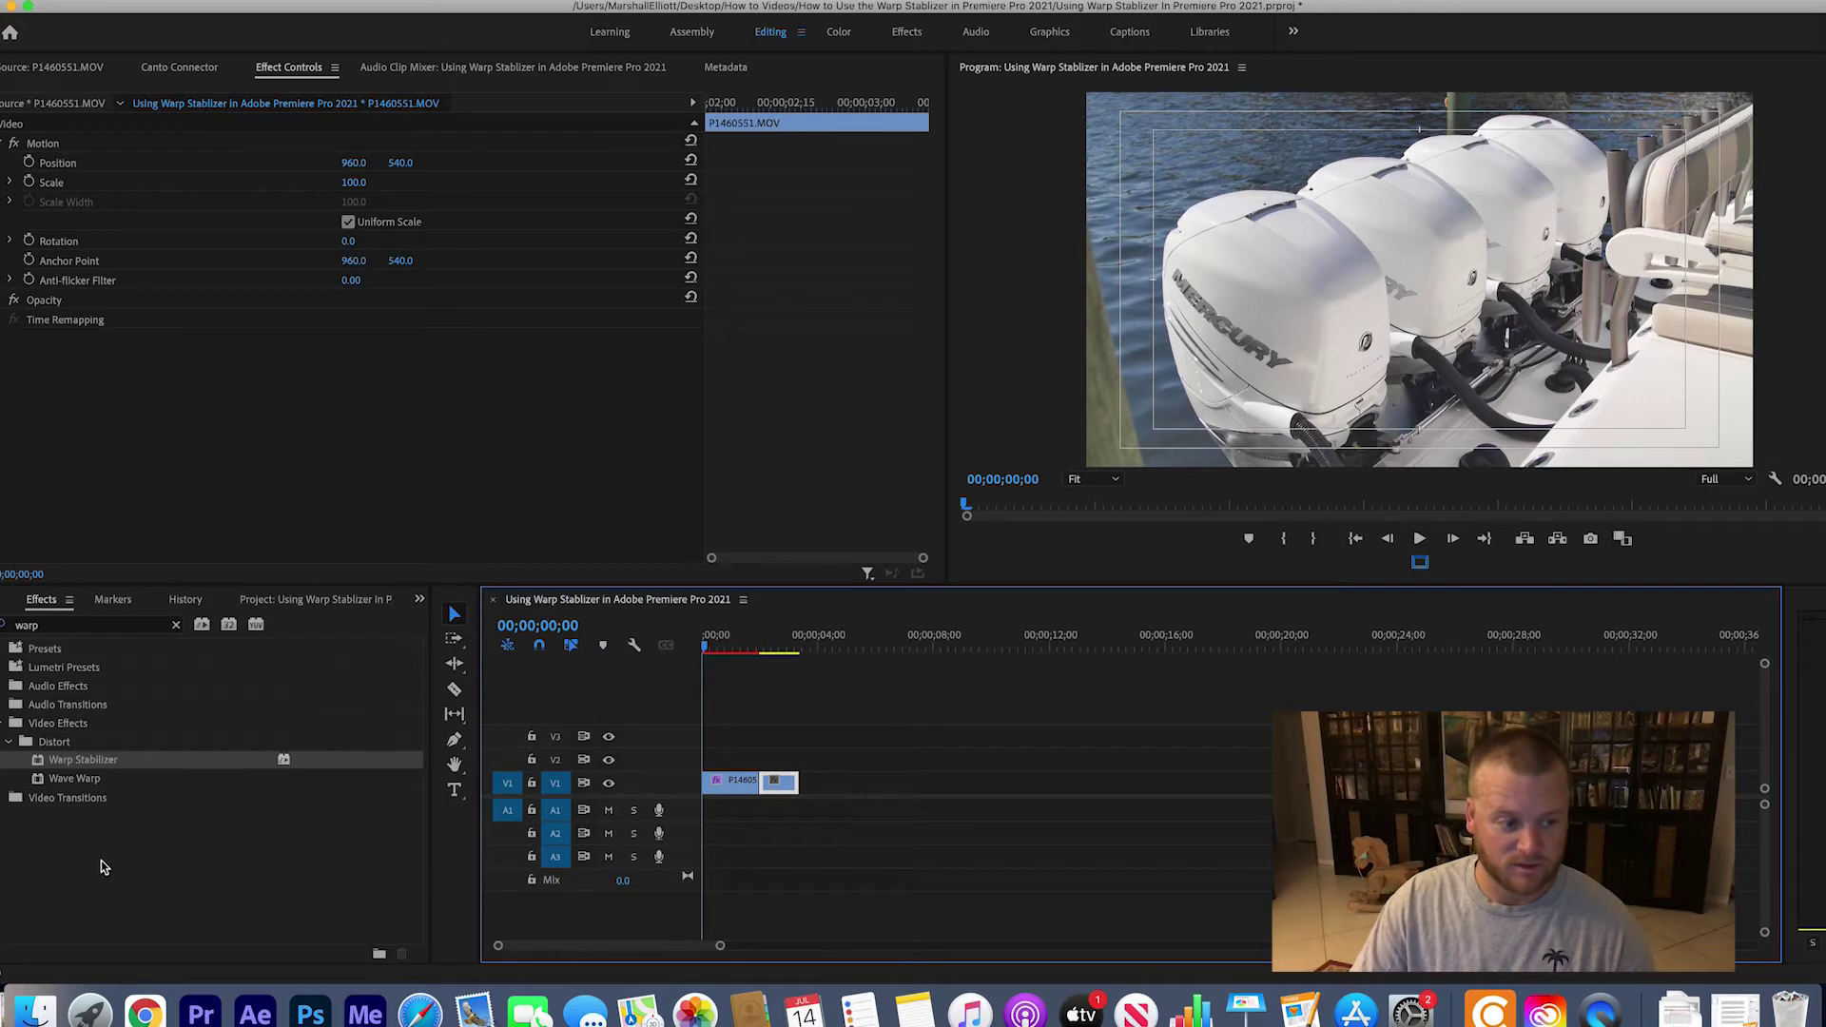
{"action": "left_click", "coordinate": [40, 760]}
{"action": "left_click_drag", "start_coordinate": [64, 766], "coordinate": [787, 792]}
{"action": "left_click", "coordinate": [781, 646]}
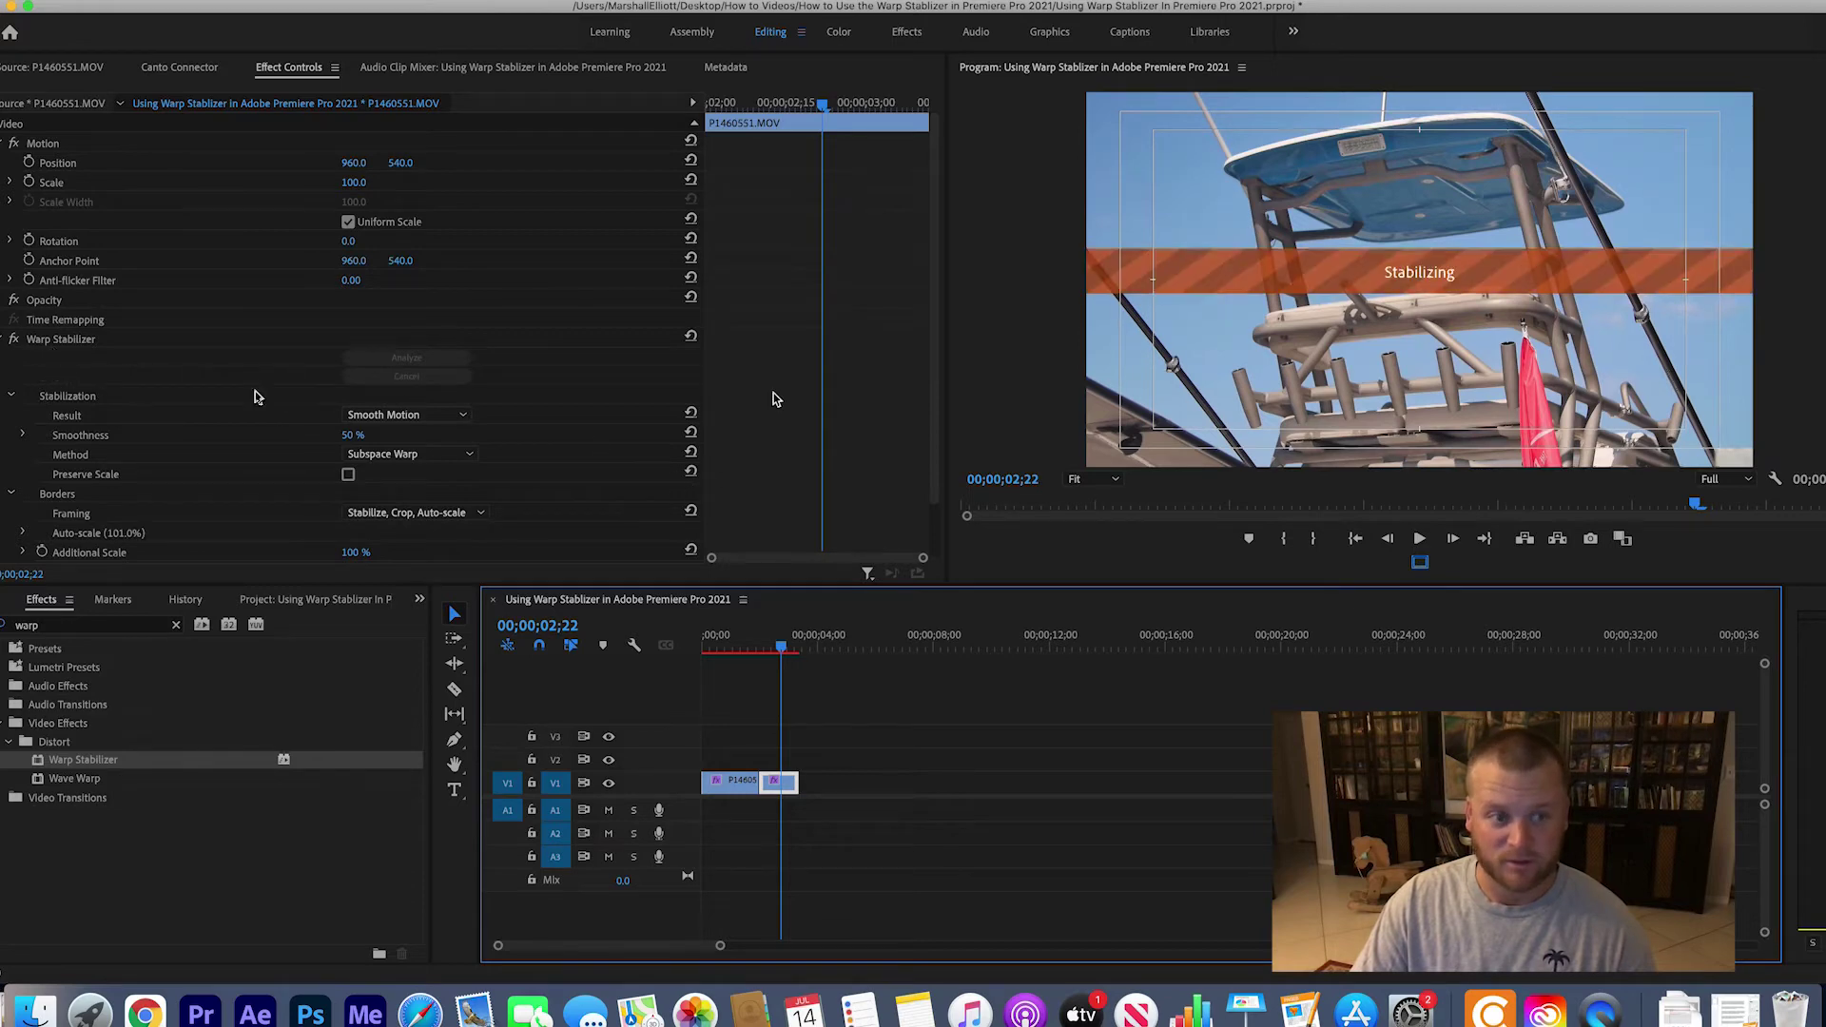
{"action": "scroll", "coordinate": [125, 419], "scroll_direction": "down", "scroll_amount": 3}
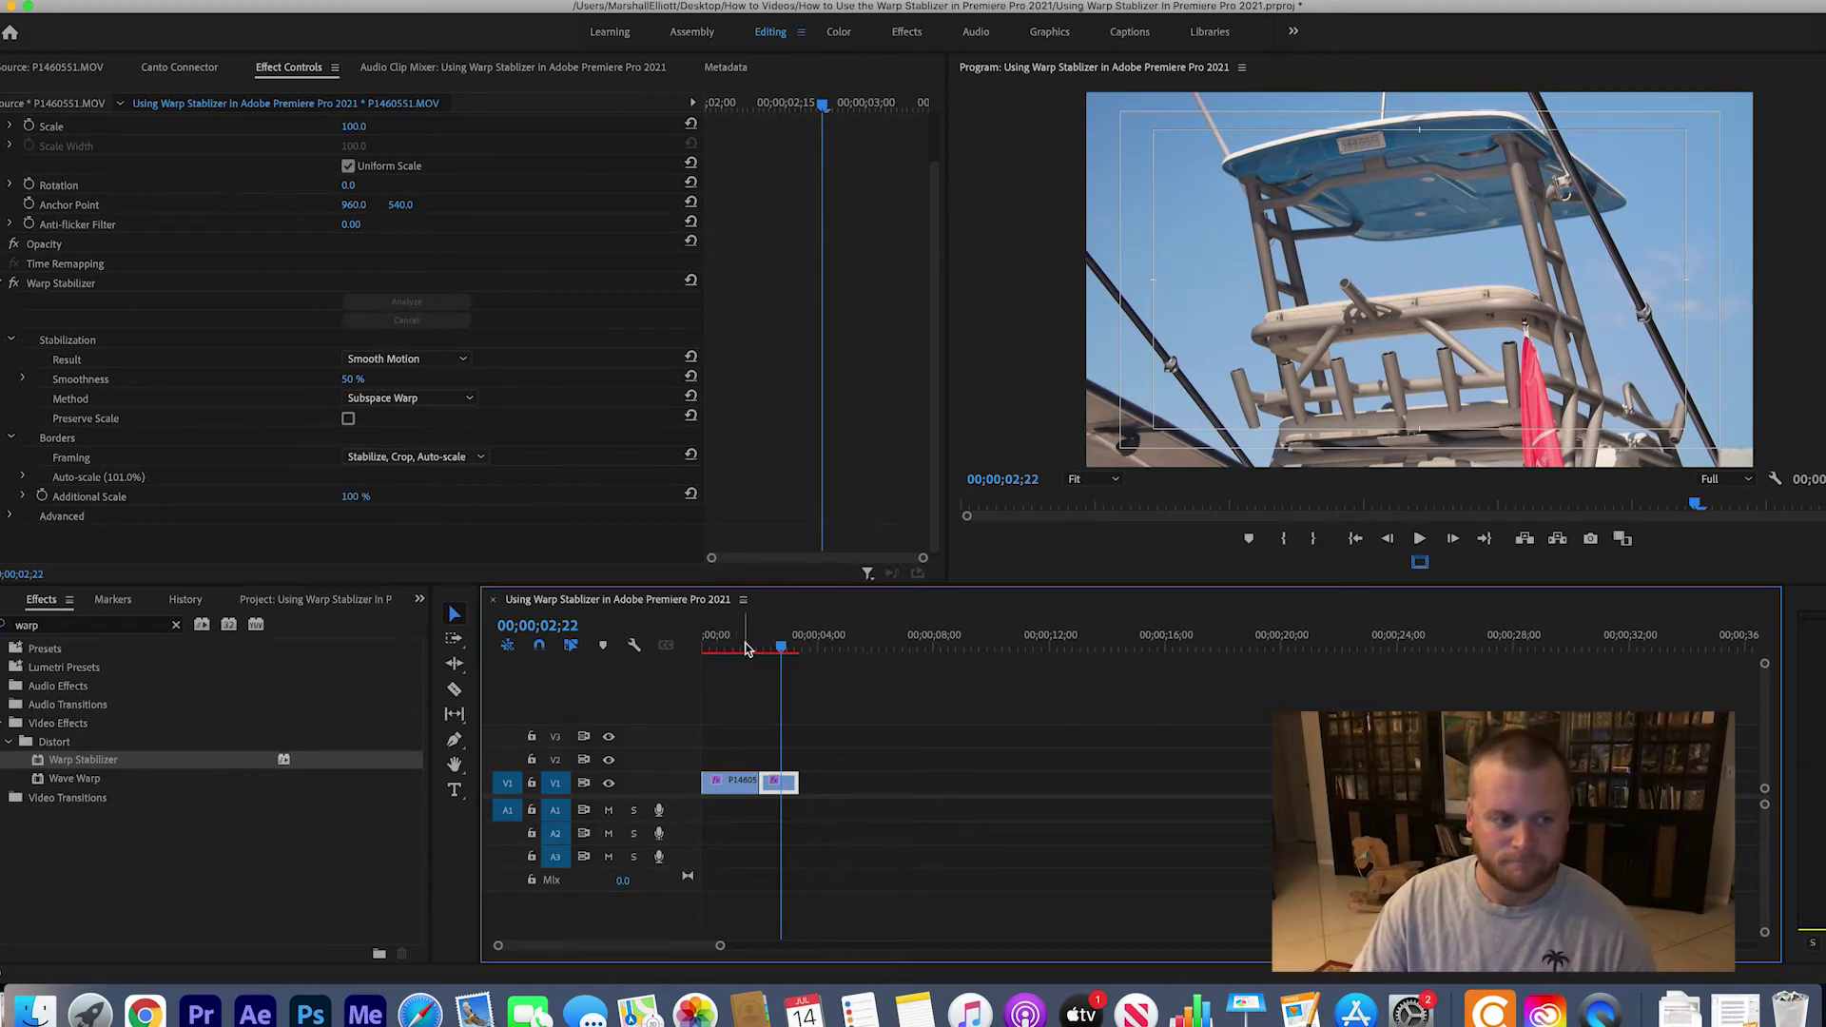
Play the sequence from the start to review both stabilized clips, and move the playhead to 00;00;04;00
{"action": "left_click_drag", "start_coordinate": [761, 653], "coordinate": [666, 654]}
{"action": "key", "text": "space"}
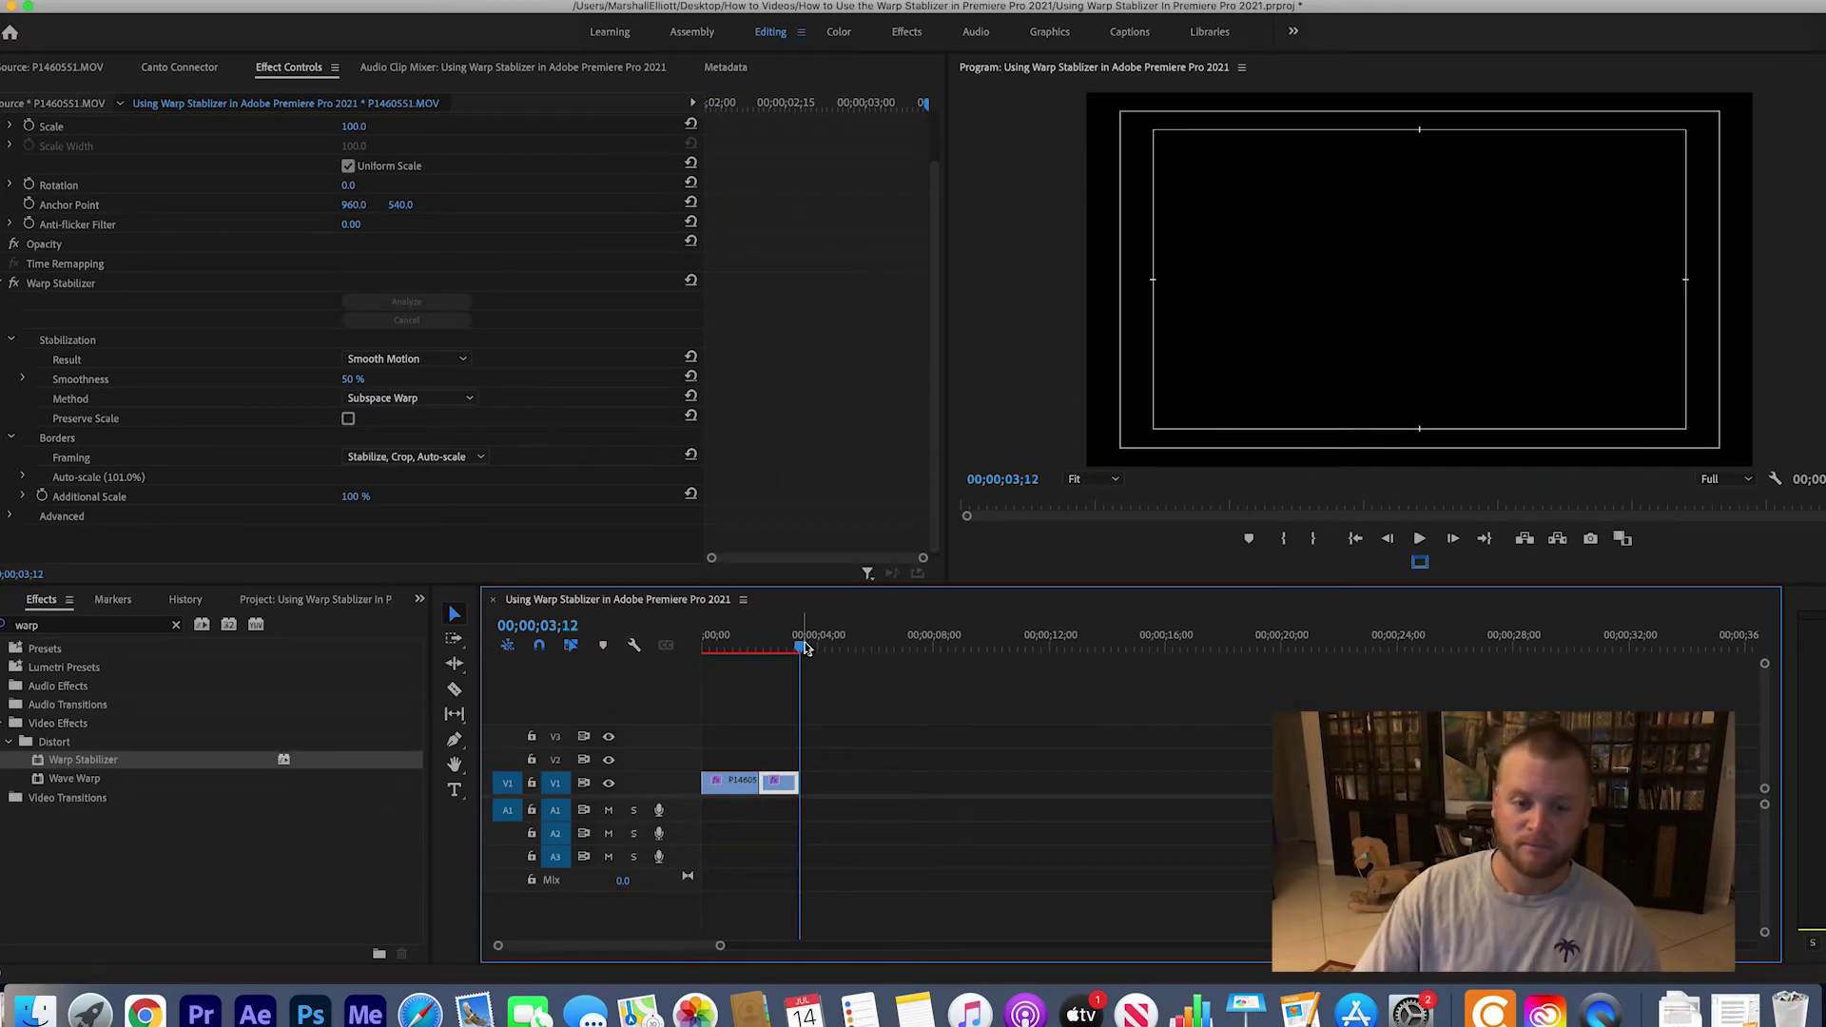
{"action": "left_click_drag", "start_coordinate": [803, 648], "coordinate": [817, 648]}
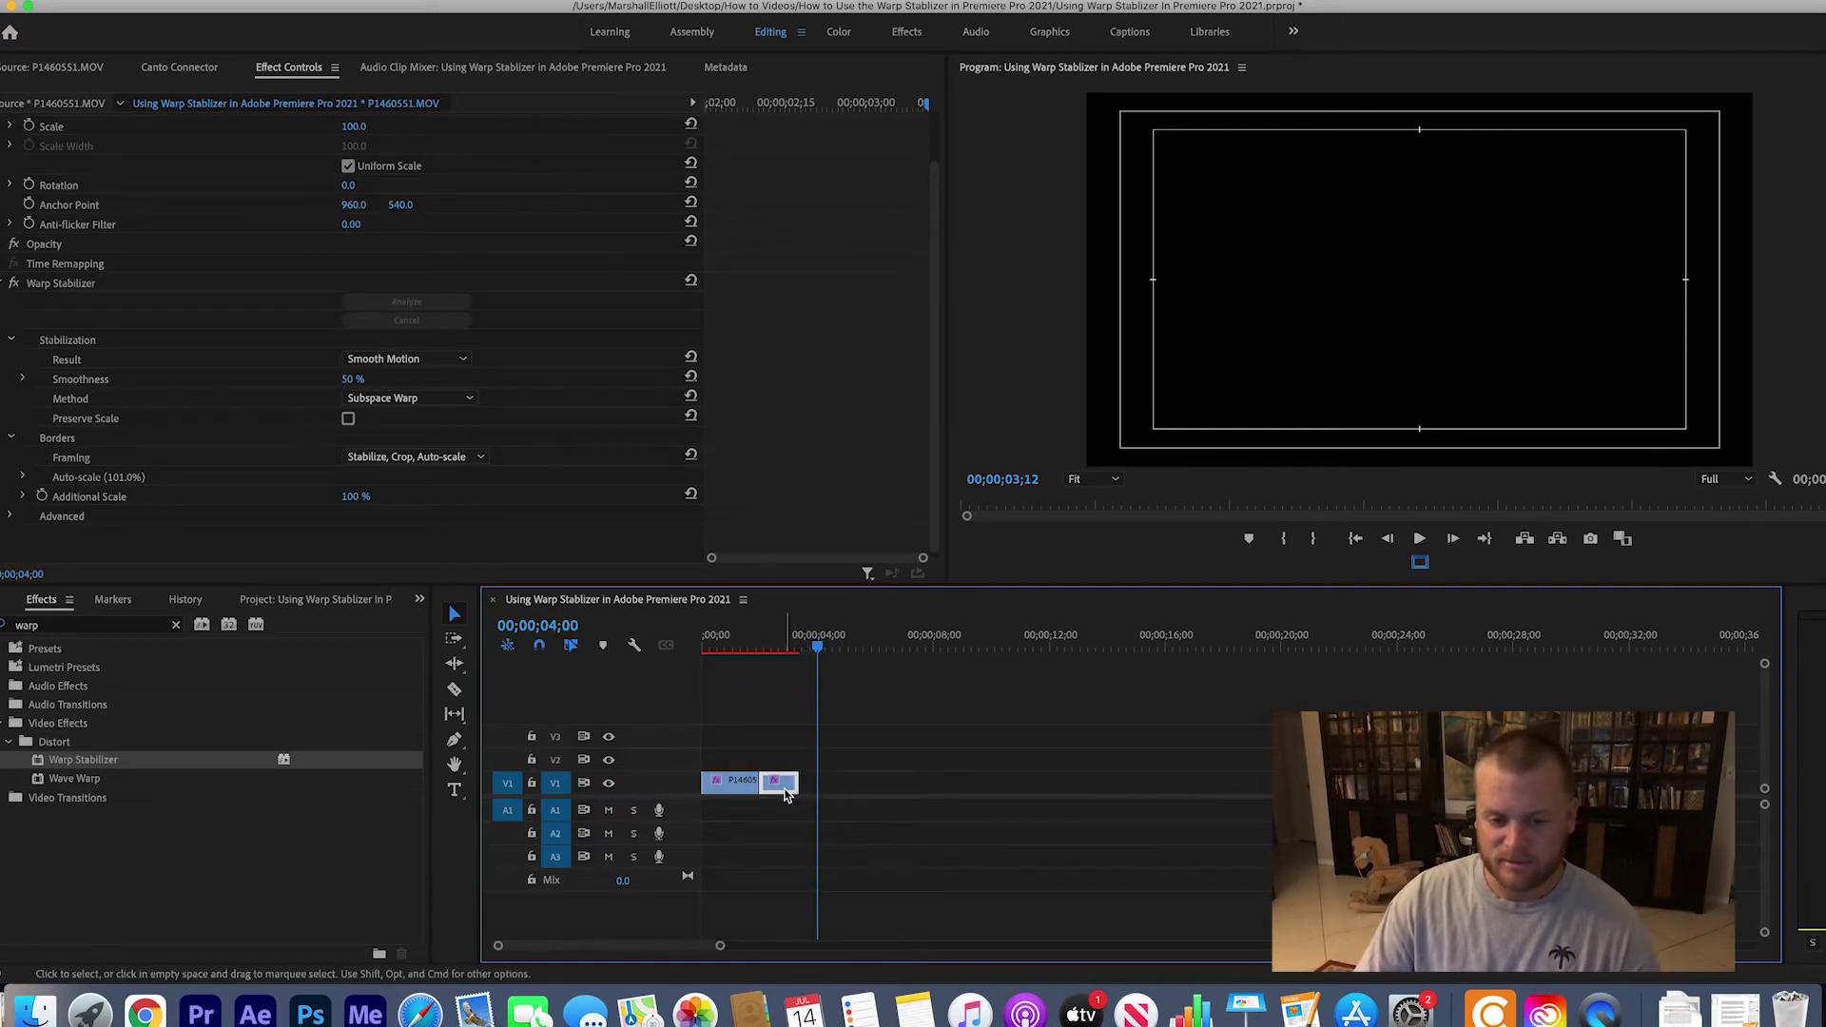
Try to slow down the stabilized second clip by rate stretching its end, and undo the stretch
{"action": "left_click", "coordinate": [795, 636]}
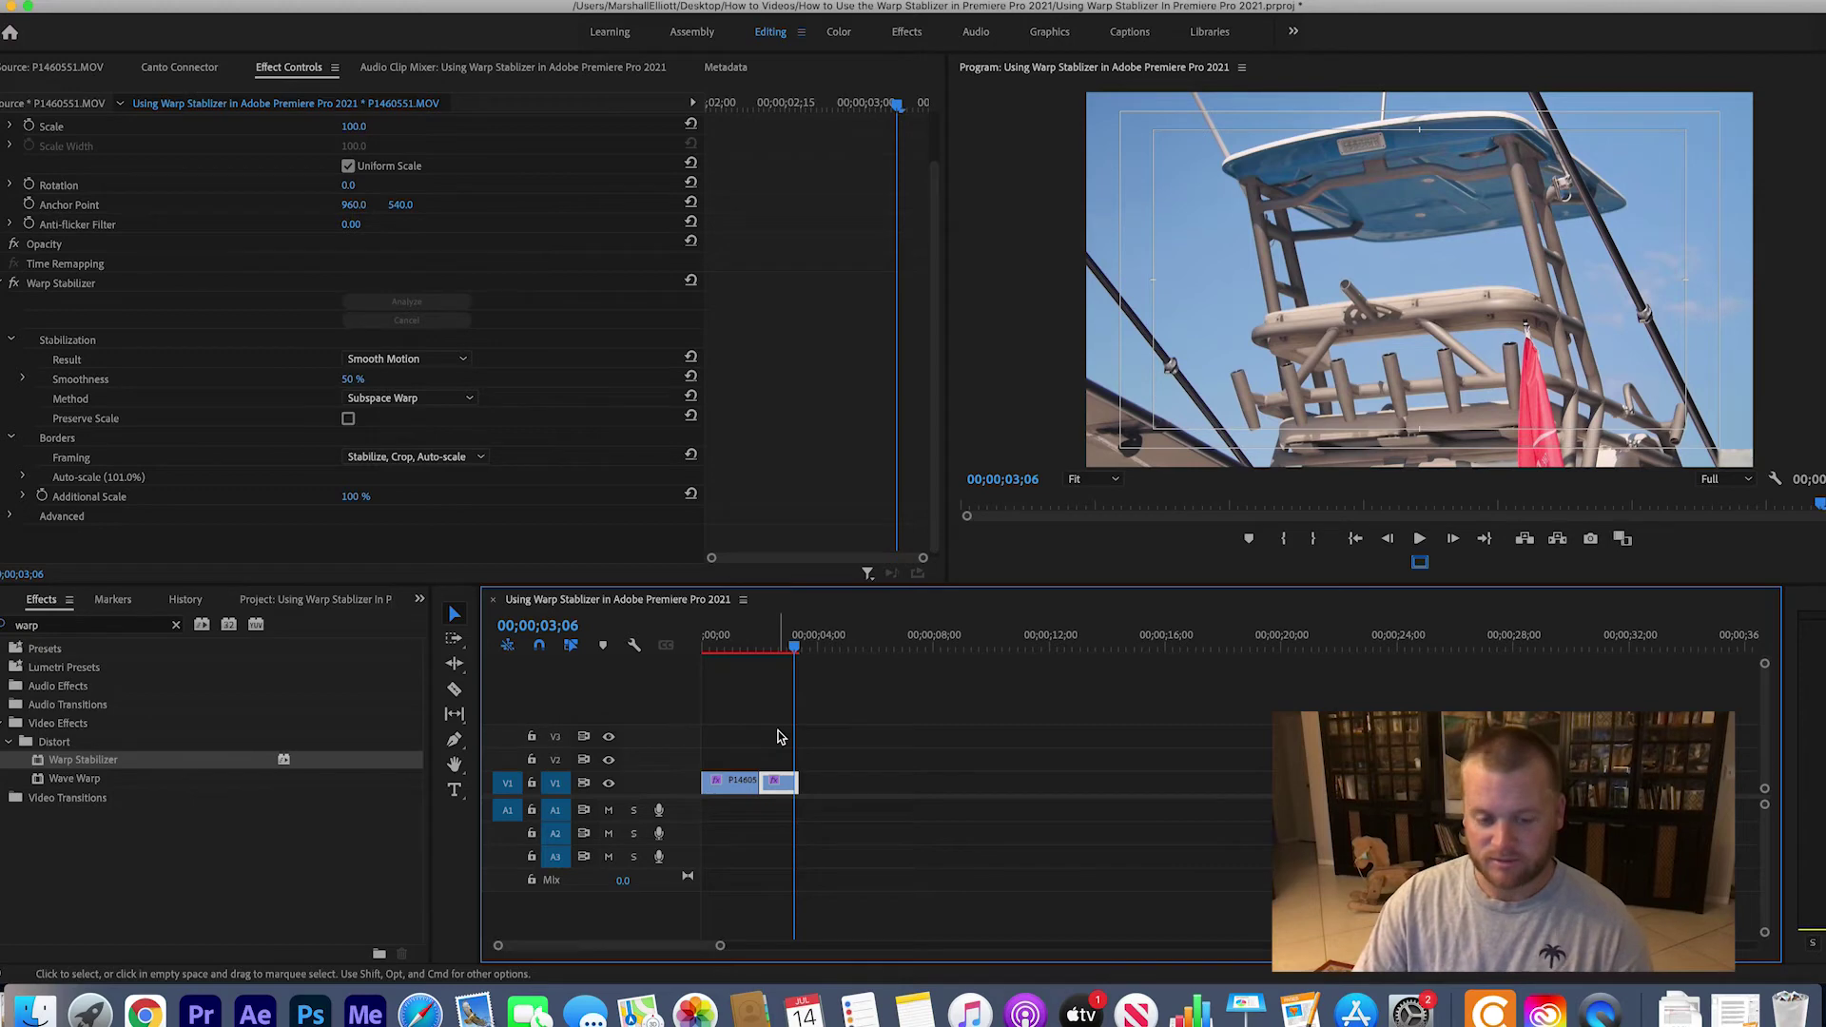
{"action": "key", "text": "r"}
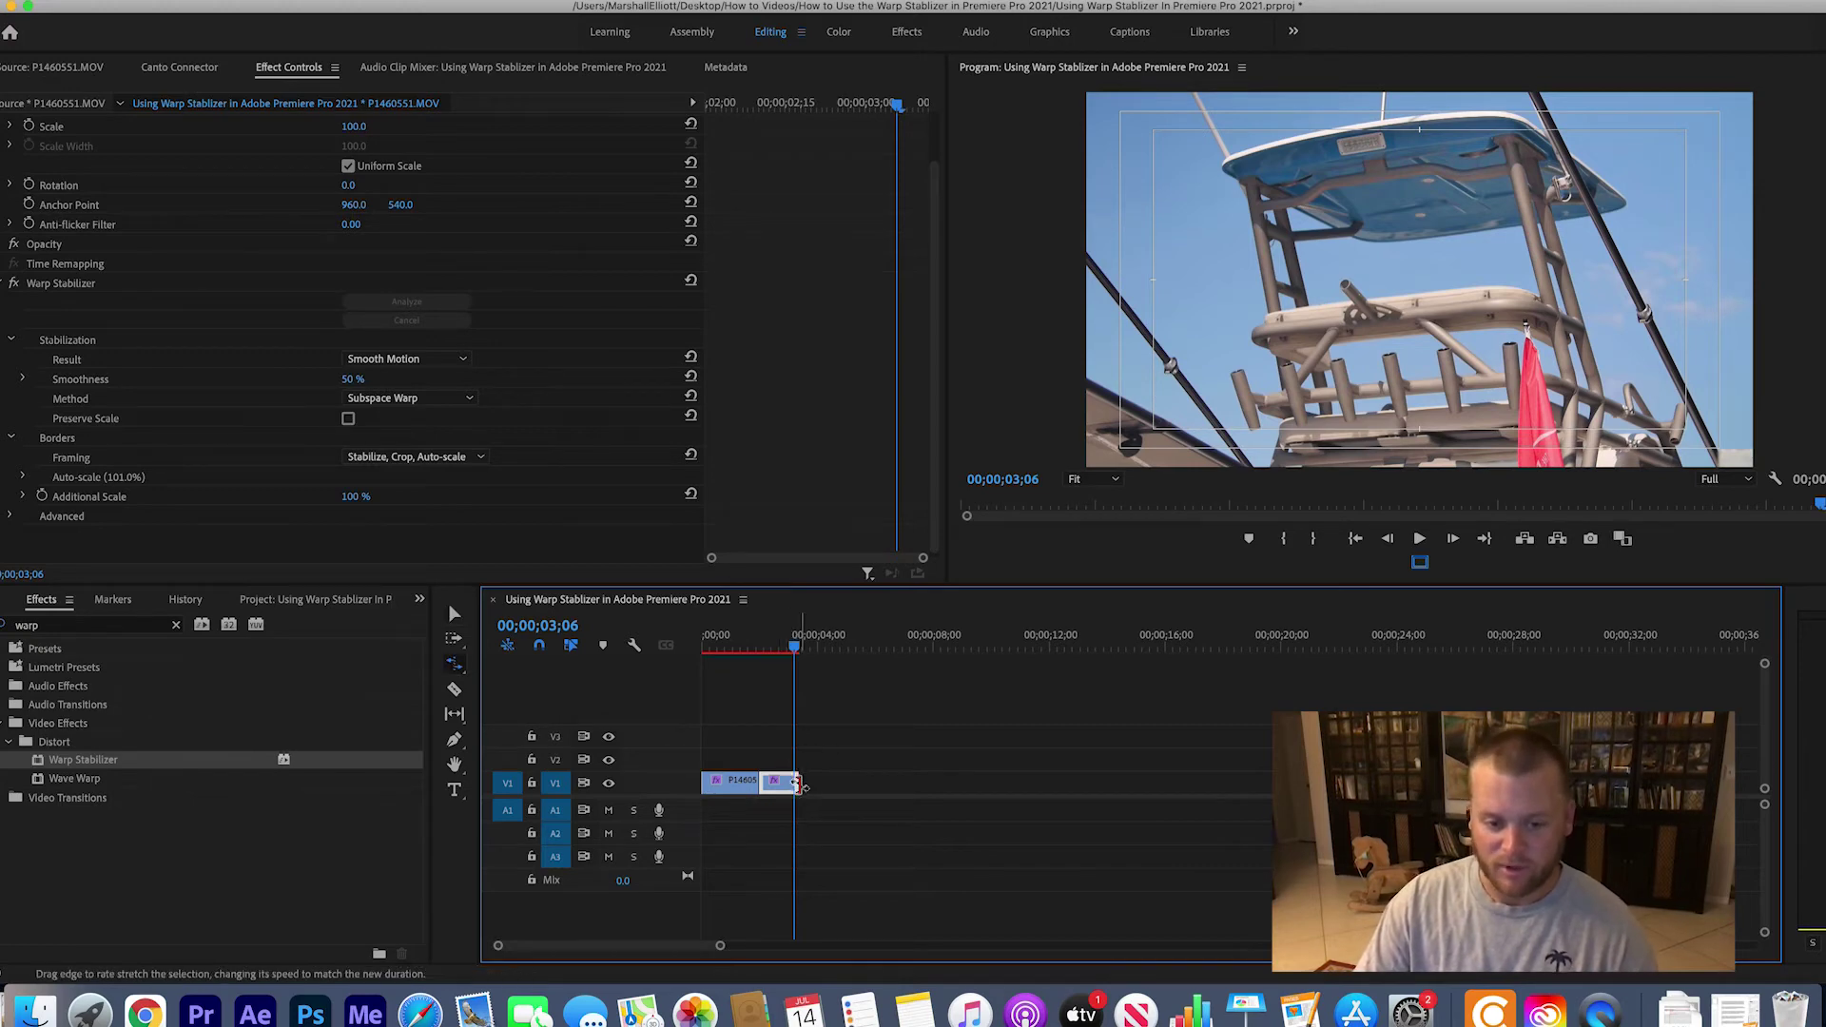
{"action": "left_click_drag", "start_coordinate": [795, 783], "coordinate": [811, 784]}
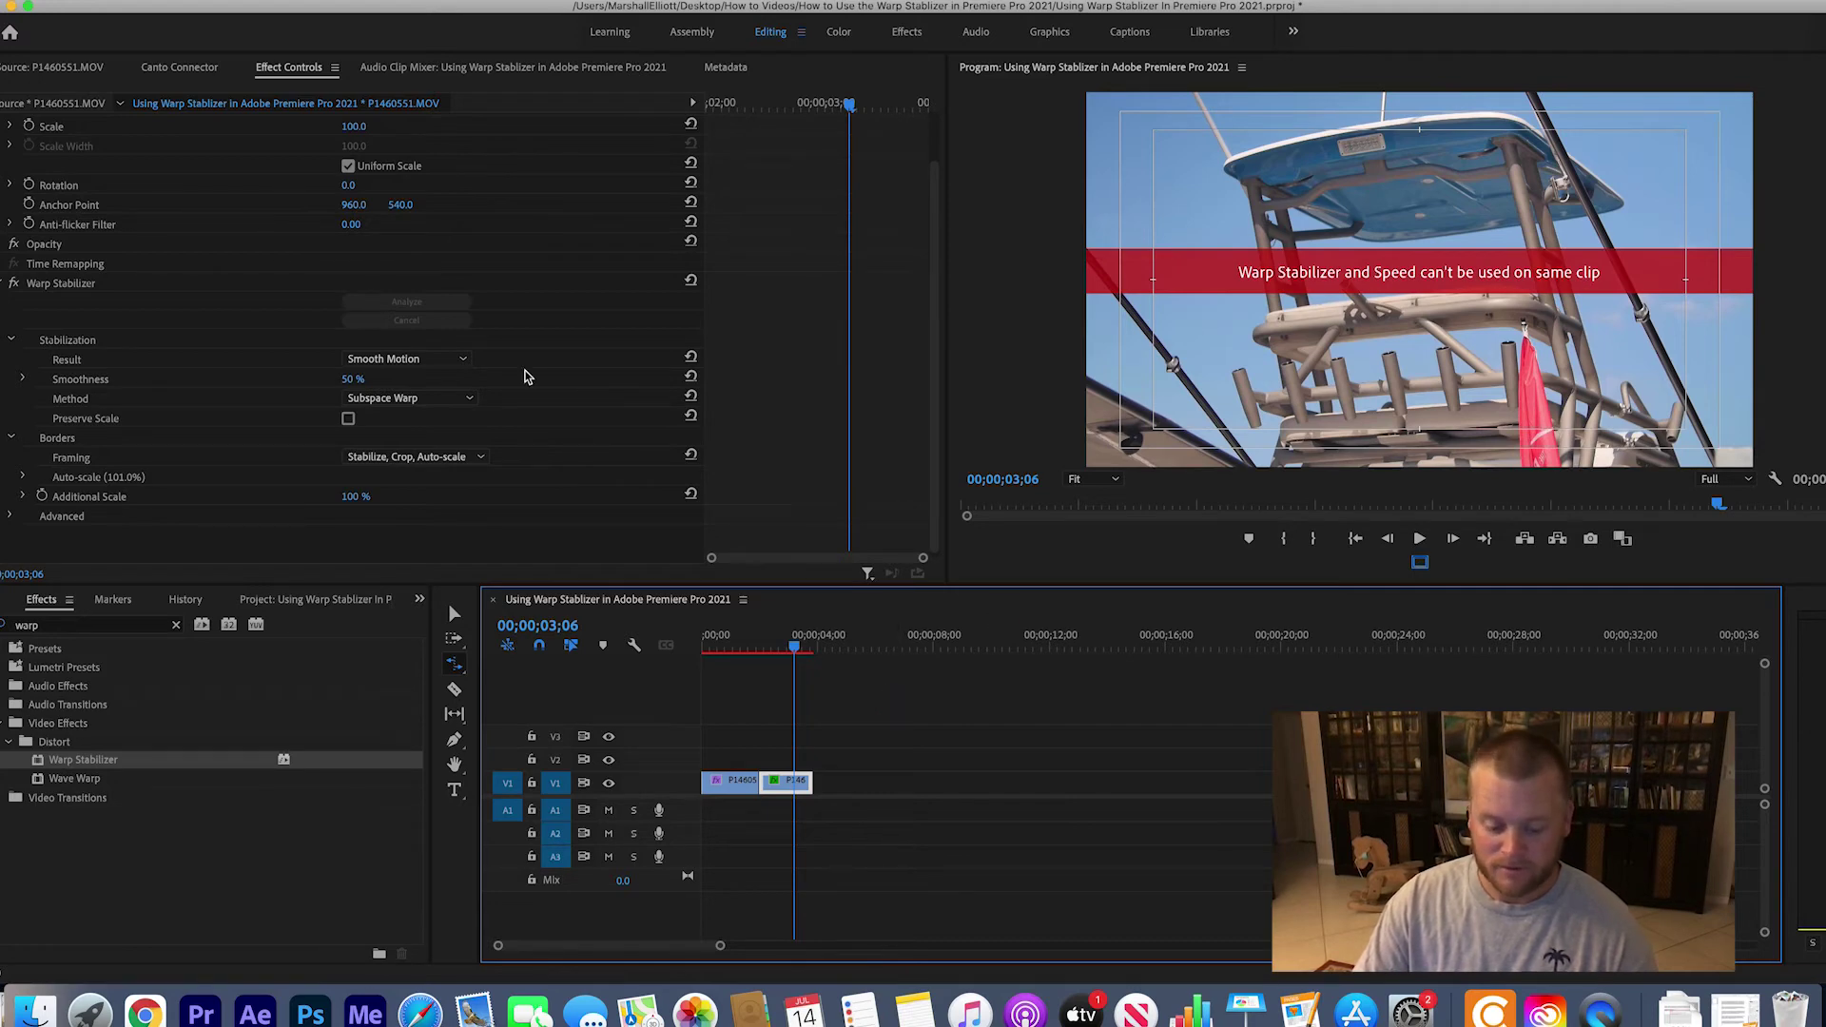
{"action": "key", "text": "super+z"}
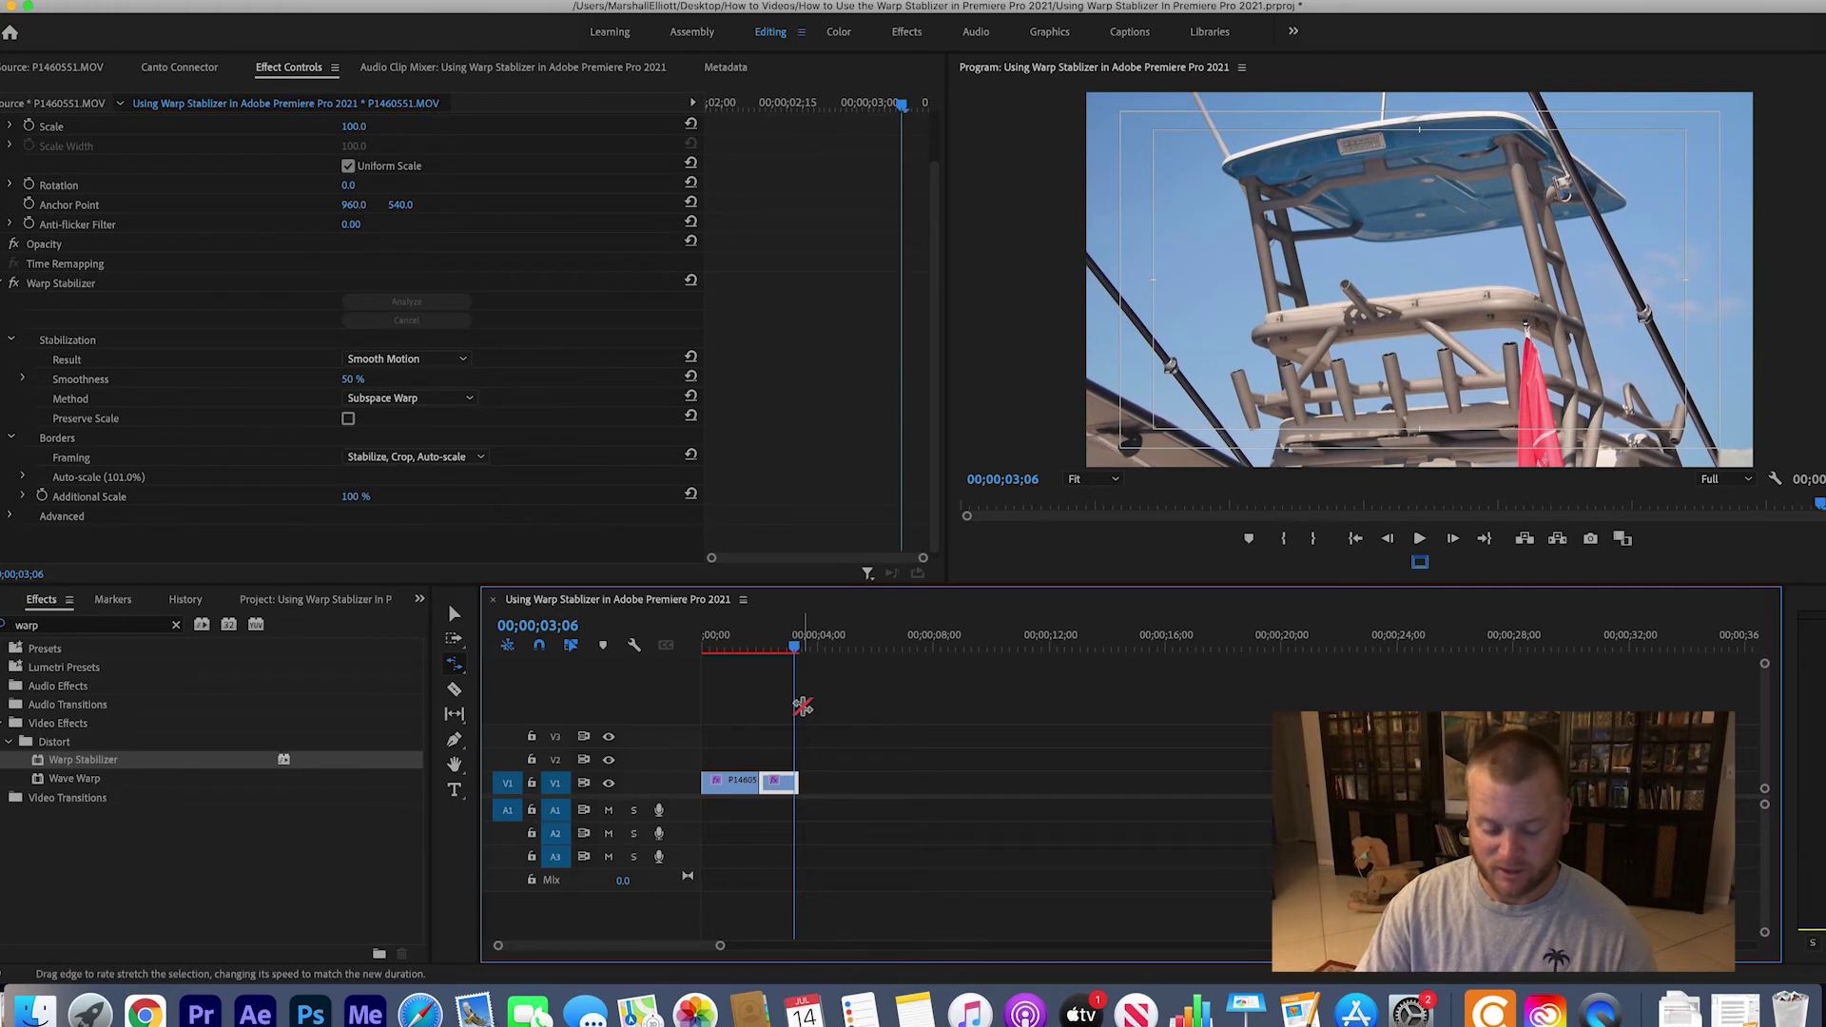
{"action": "key", "text": "v"}
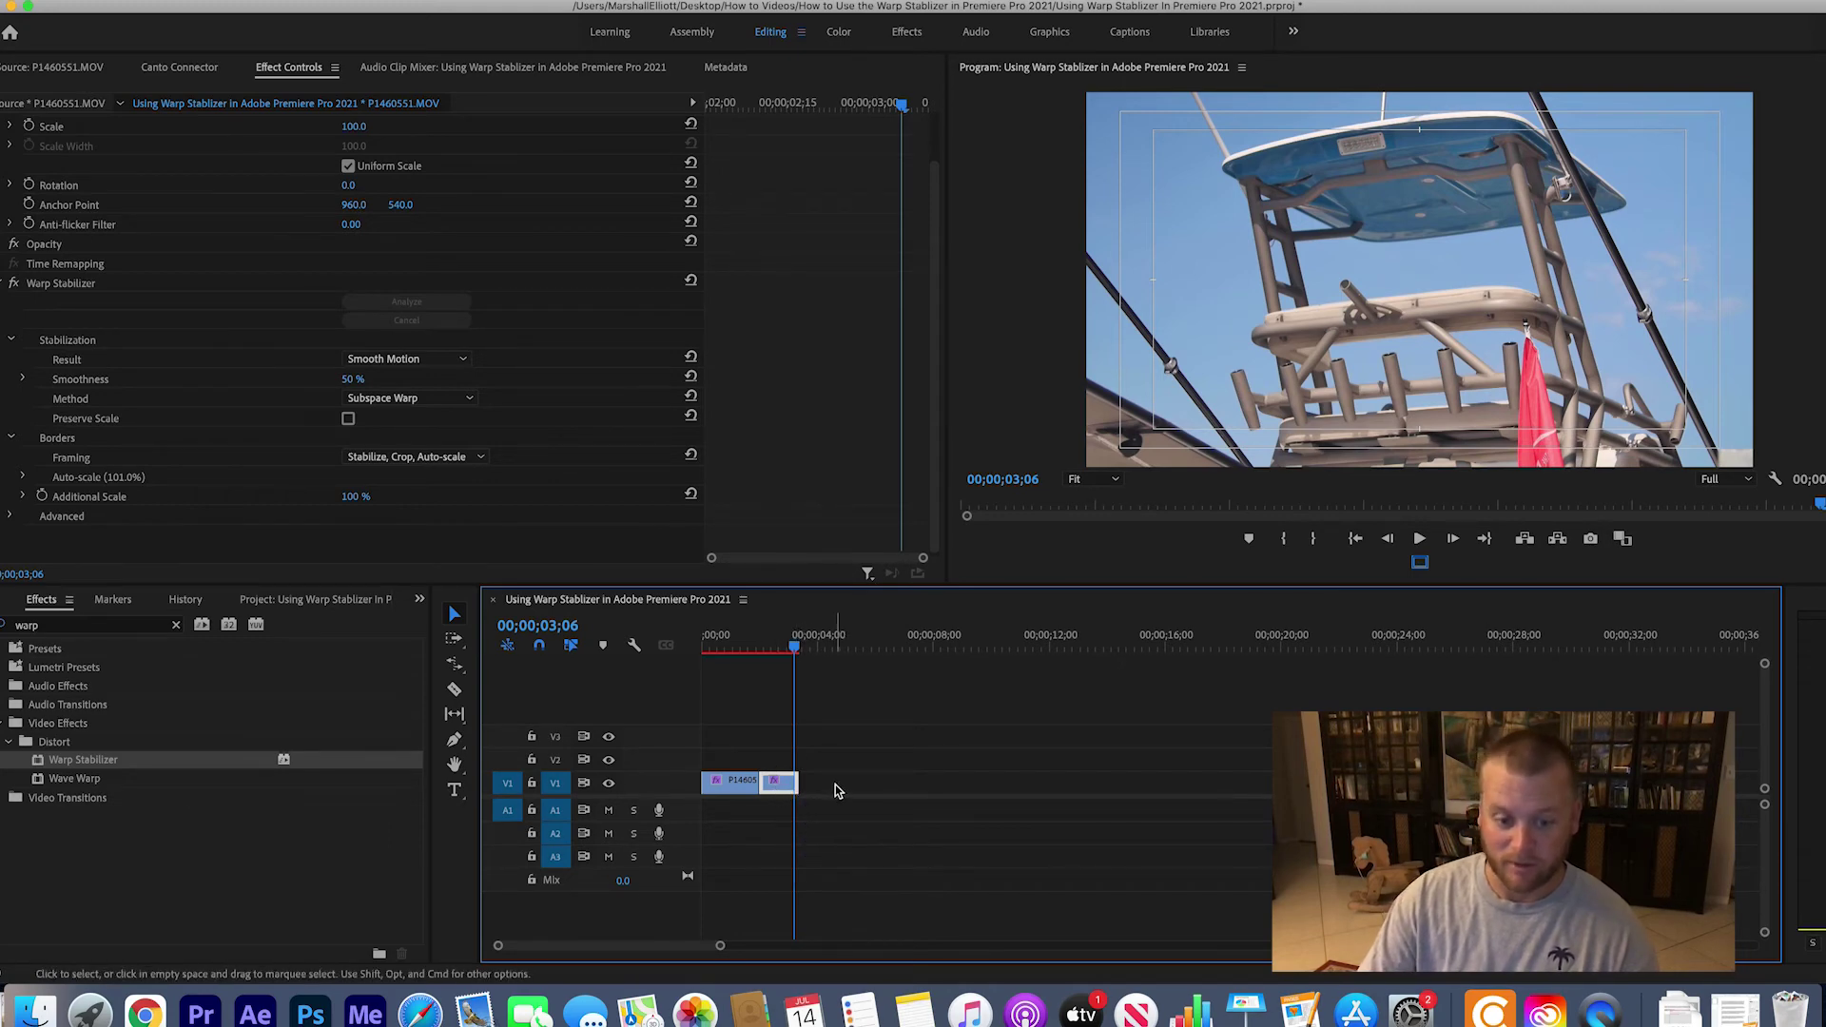
Nest the second clip on V1 as a sequence named "Example"
{"action": "right_click", "coordinate": [781, 786]}
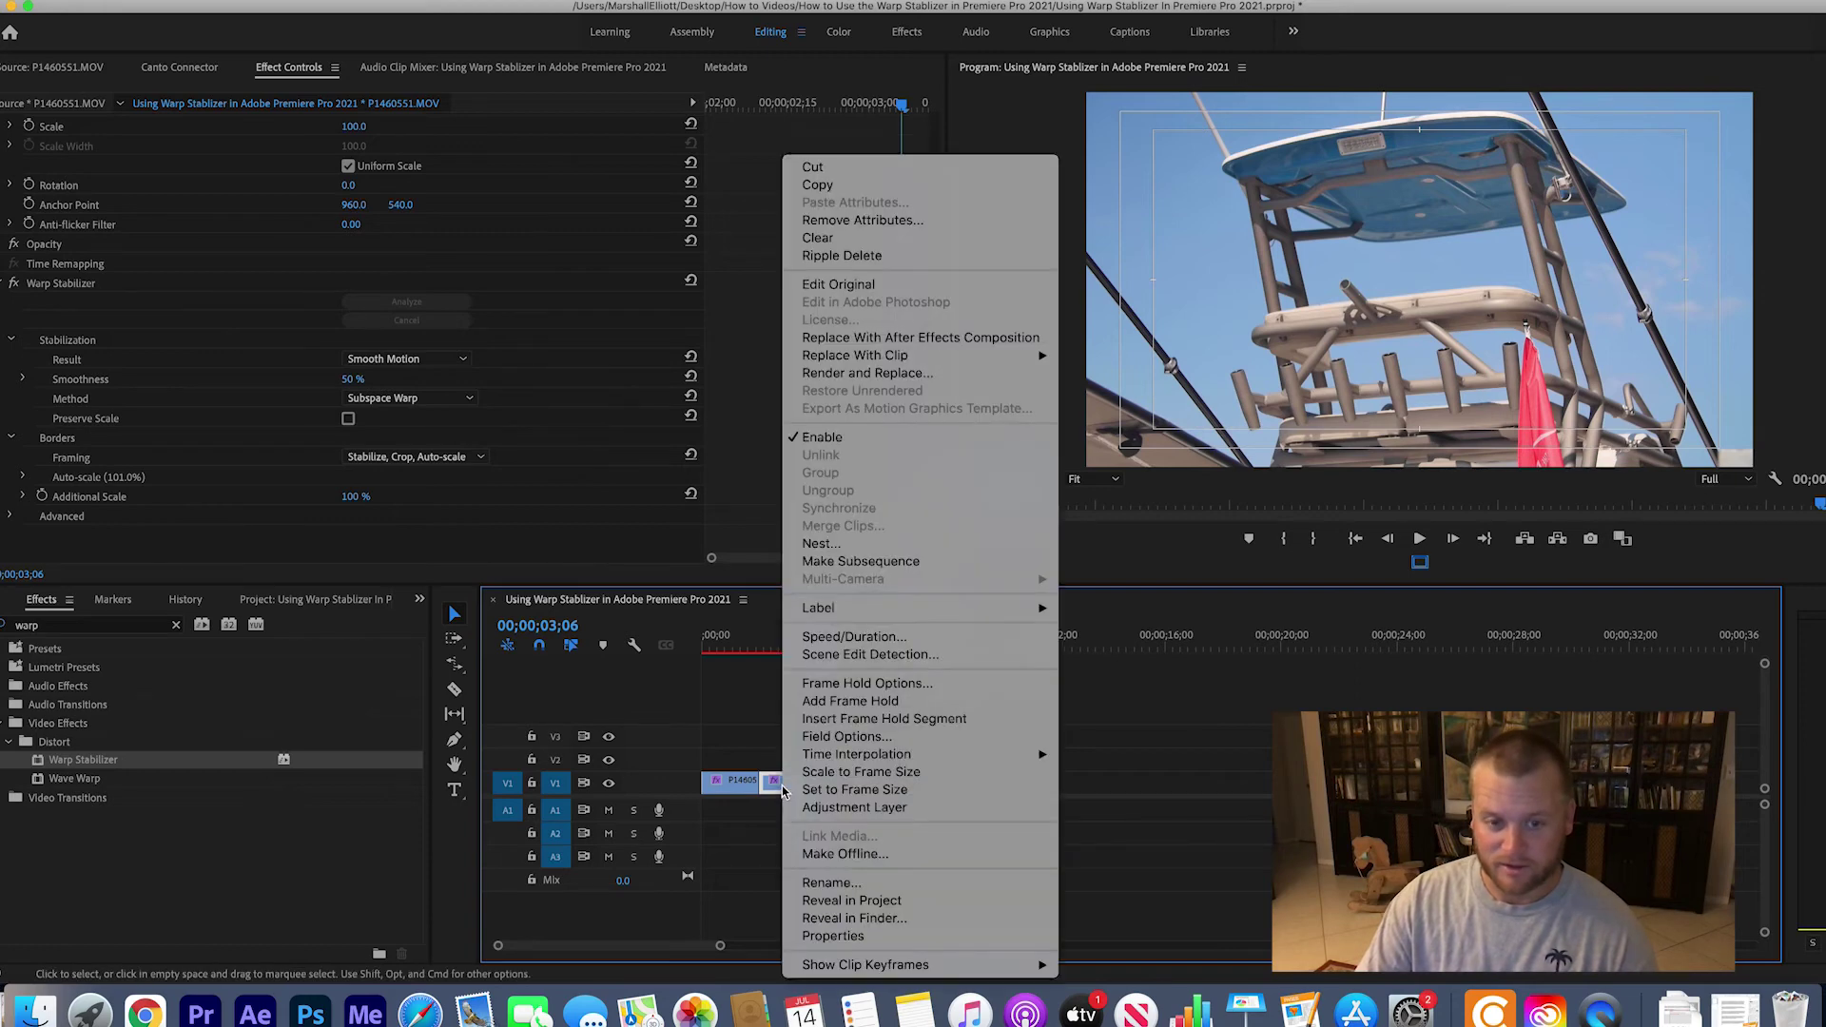
{"action": "left_click", "coordinate": [820, 543]}
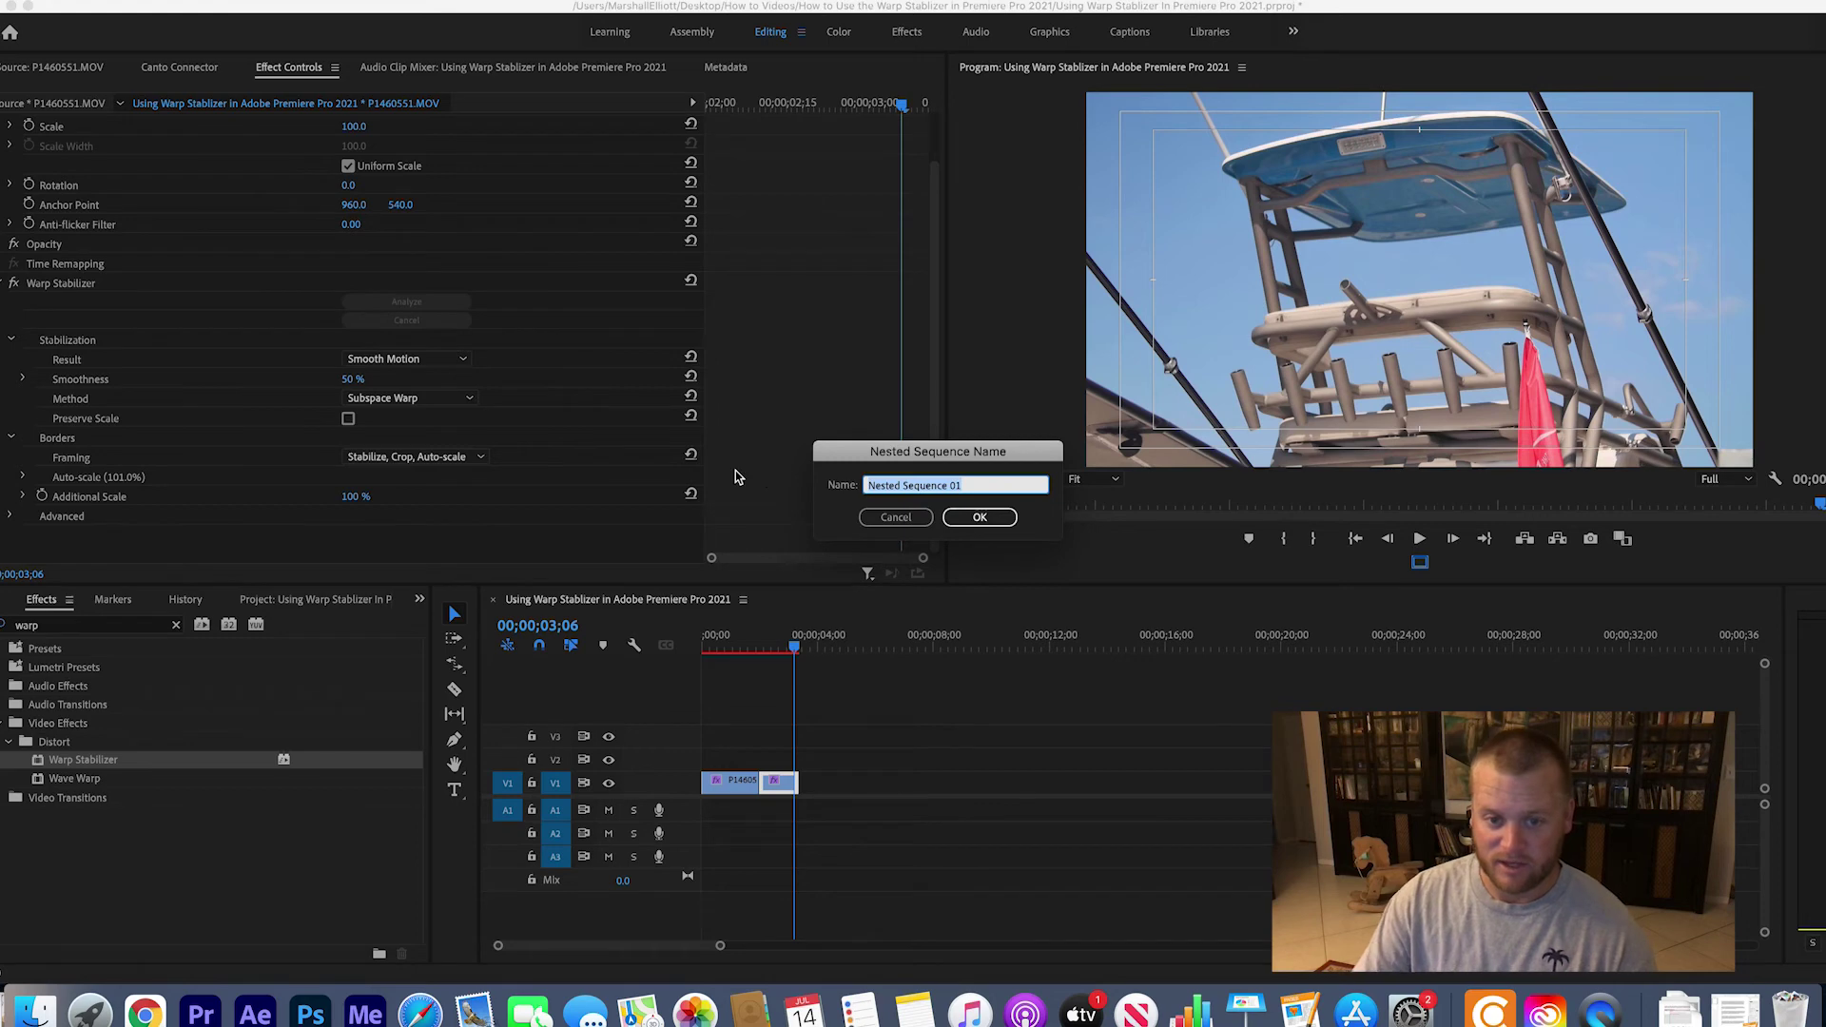
{"action": "type", "text": "Example"}
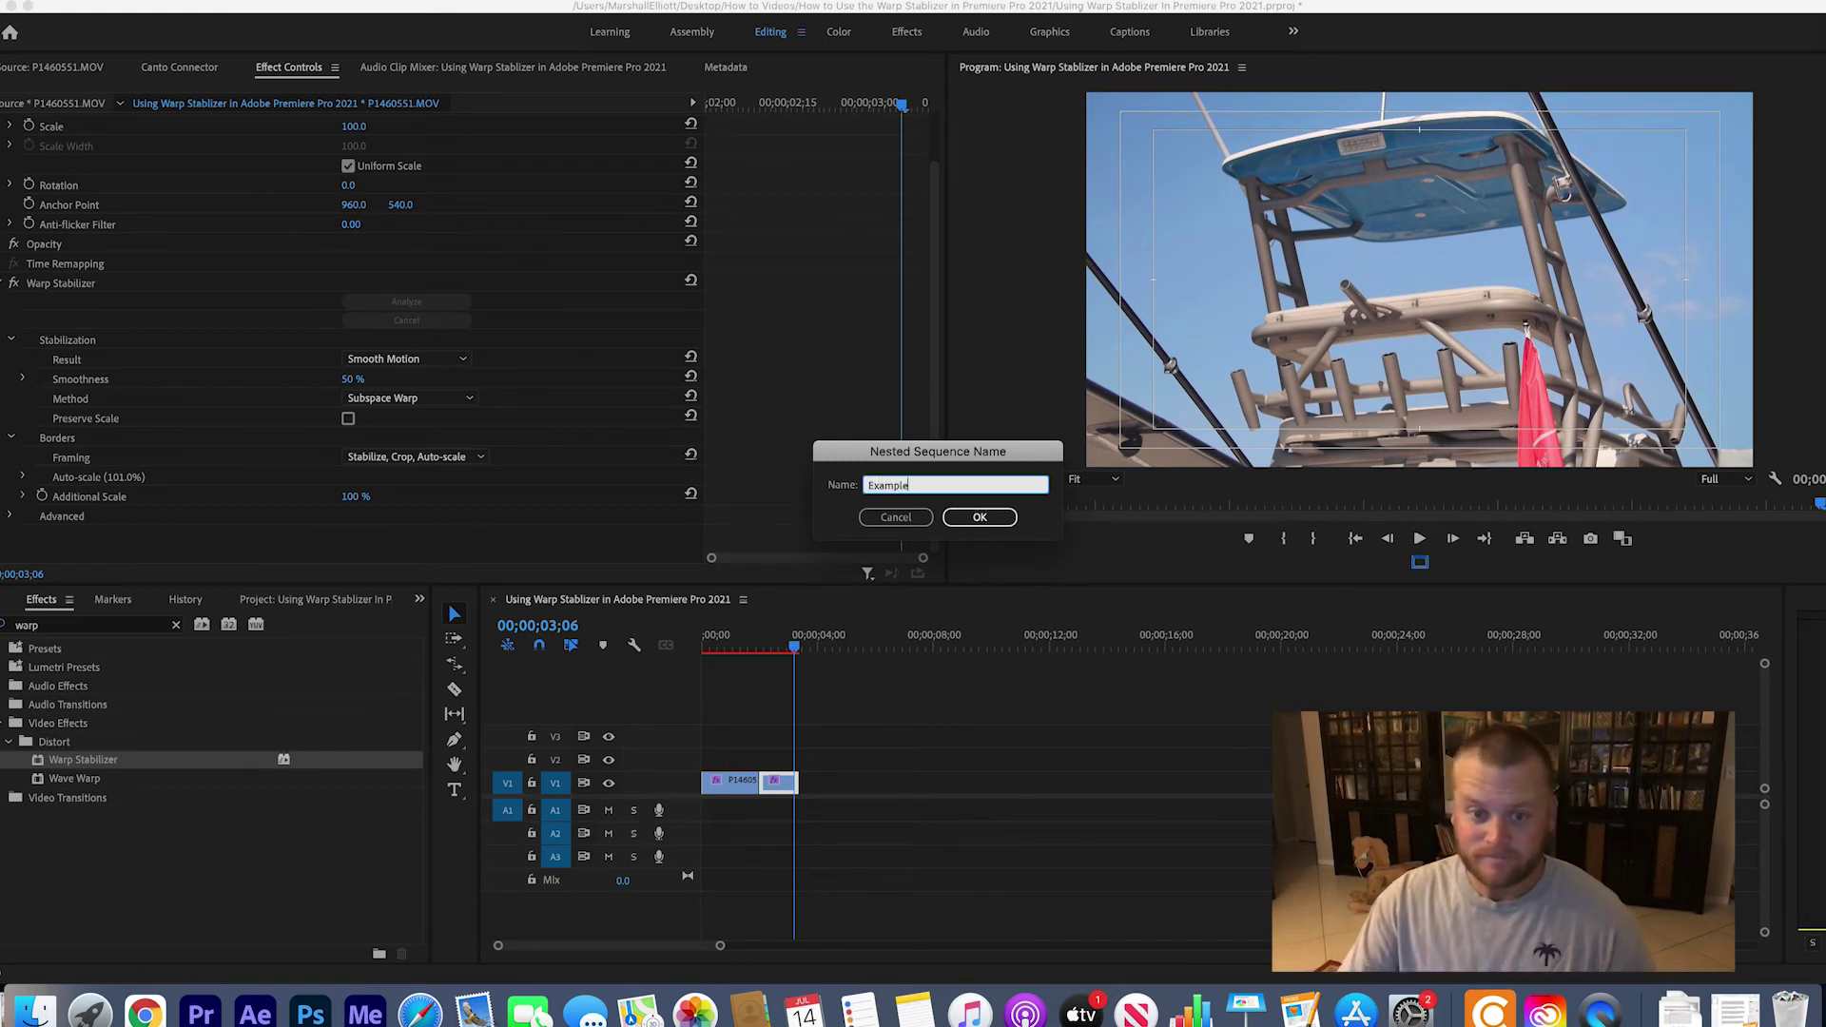
{"action": "left_click", "coordinate": [979, 516]}
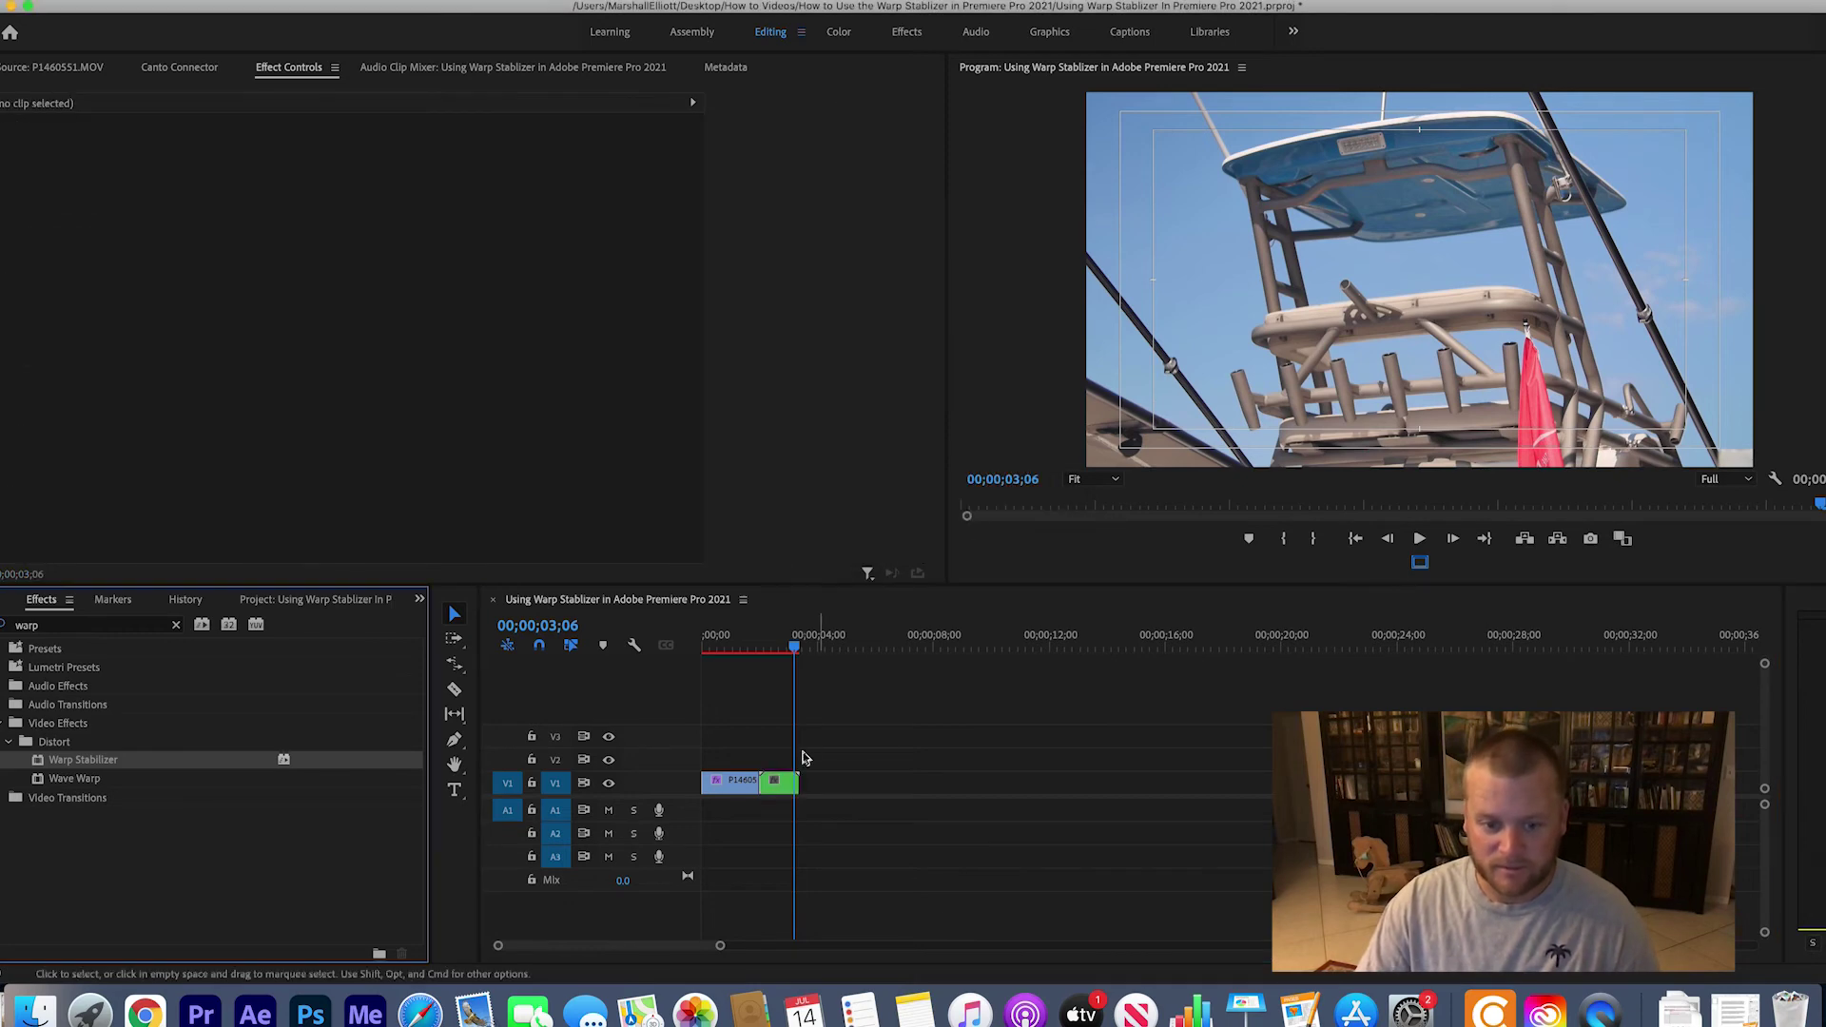
Select the Example nest and play it from its start
{"action": "left_click", "coordinate": [785, 783]}
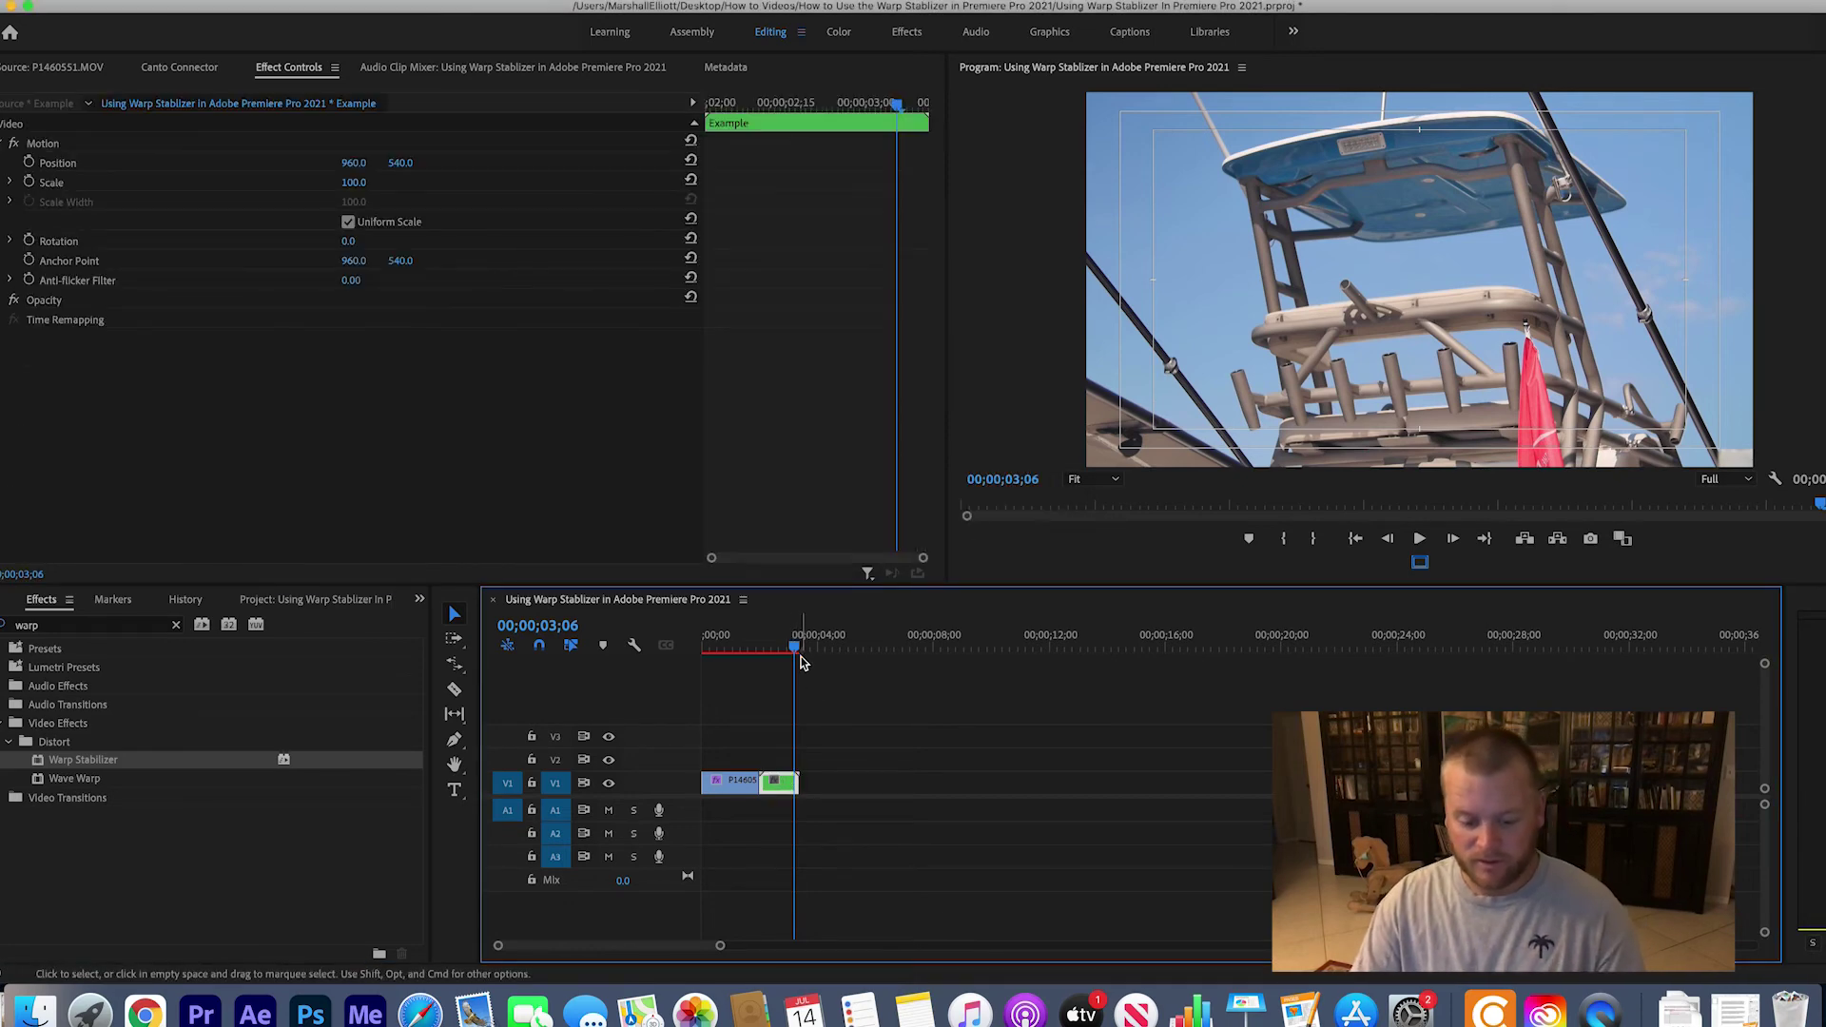
{"action": "left_click_drag", "start_coordinate": [796, 656], "coordinate": [760, 656]}
{"action": "key", "text": "space"}
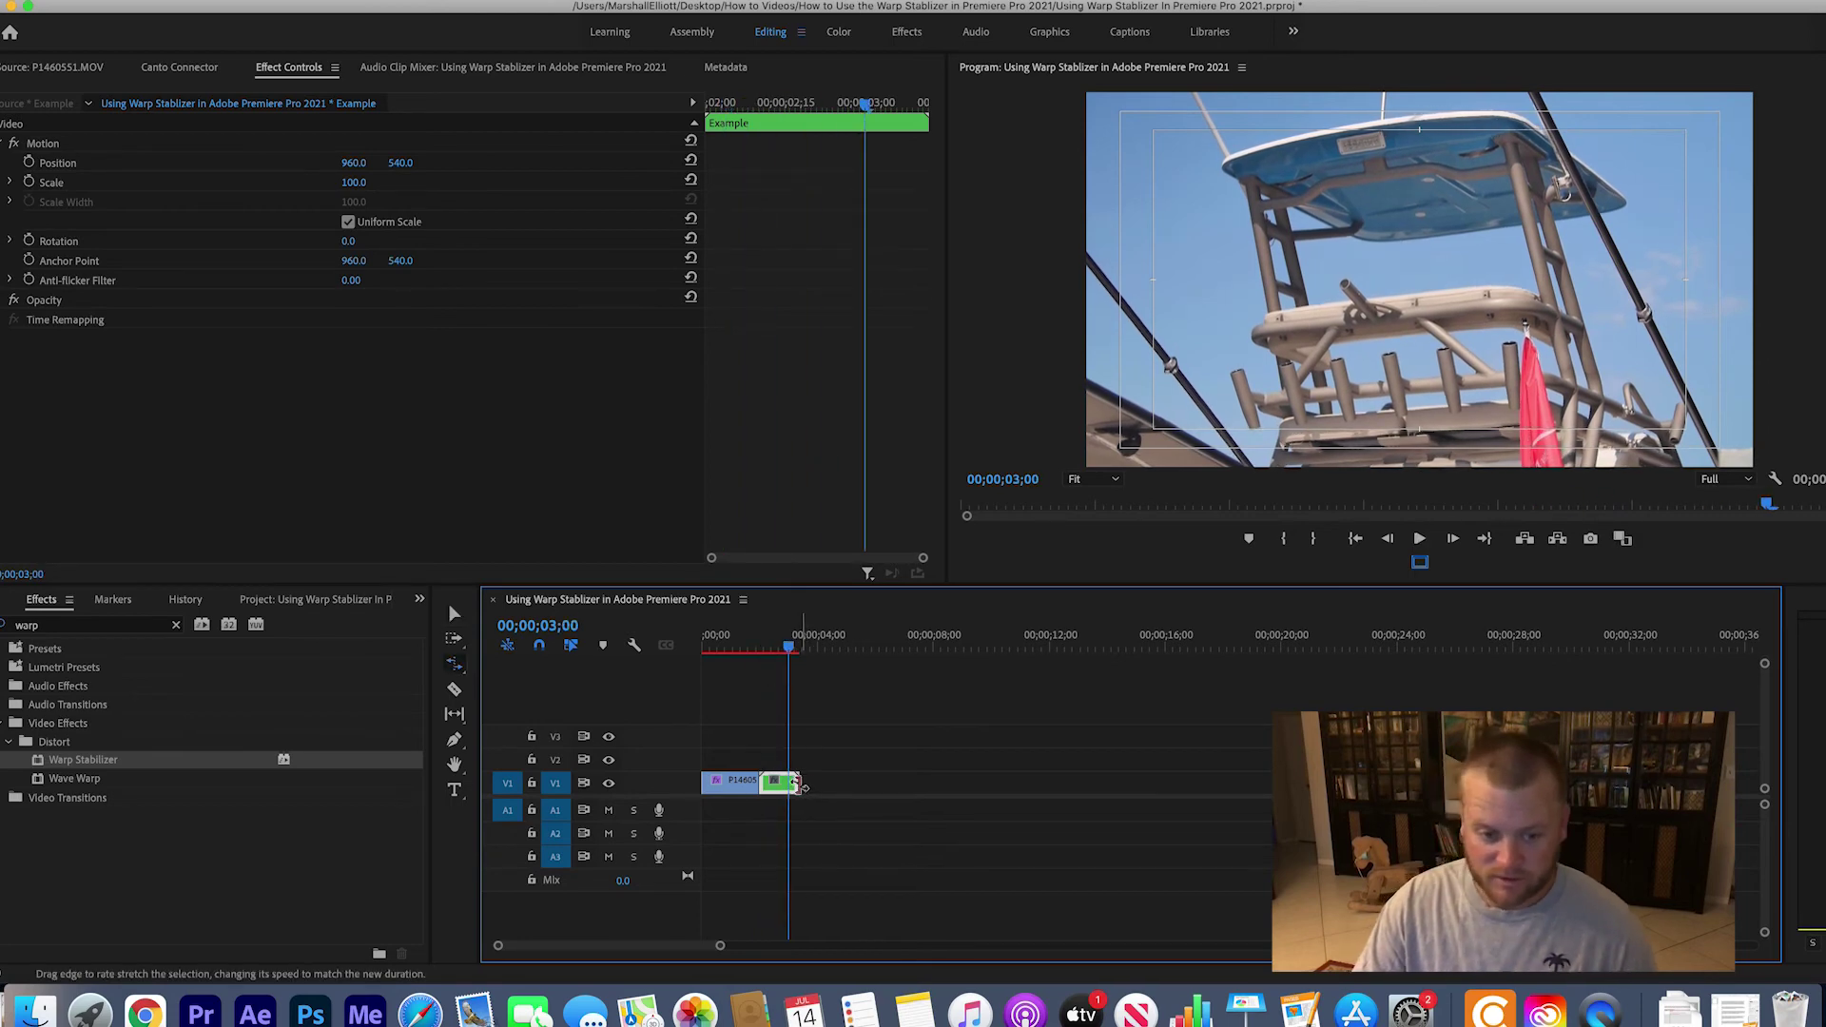
Rate stretch the end of the Example nest to about 00;00;04;17 and play the slowed result
{"action": "left_click_drag", "start_coordinate": [795, 781], "coordinate": [834, 781]}
{"action": "left_click", "coordinate": [813, 646]}
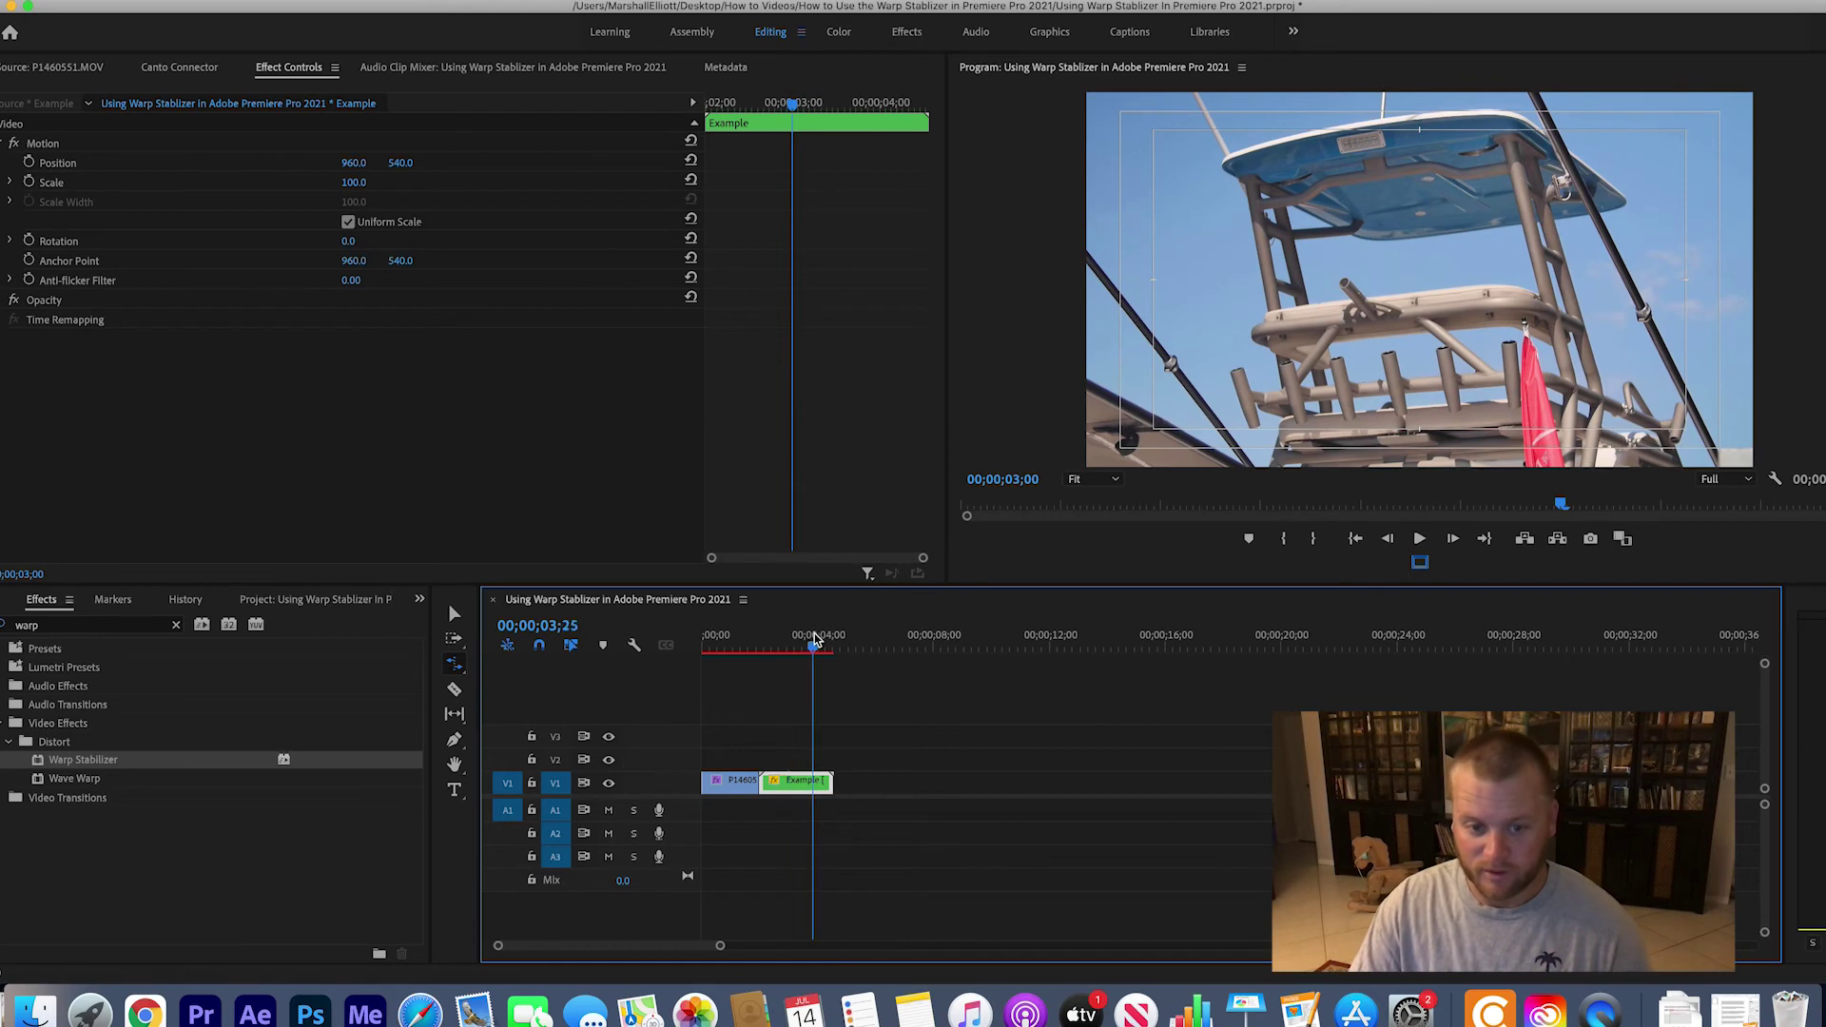
{"action": "key", "text": "Up"}
{"action": "key", "text": "space"}
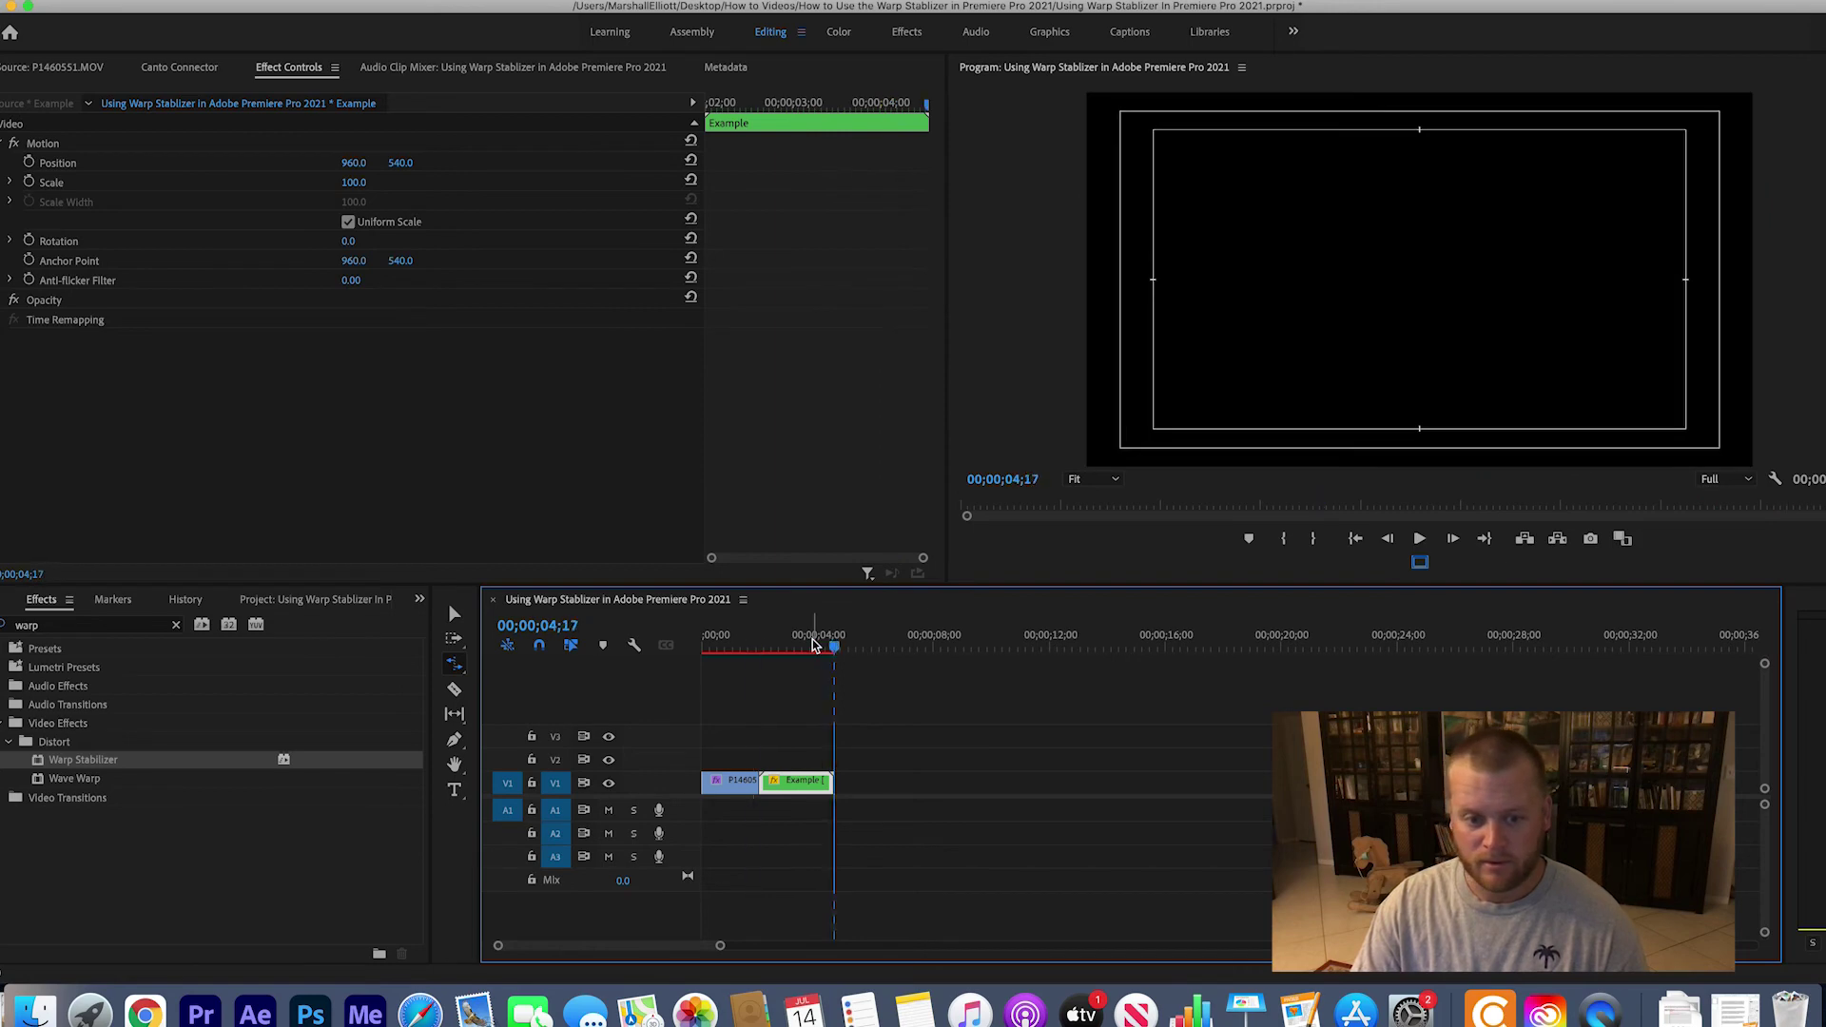
Set the playhead to 00;00;01;23 and move the Example nest later on V1, leaving a gap after the first clip
{"action": "left_click", "coordinate": [757, 646]}
{"action": "key", "text": "v"}
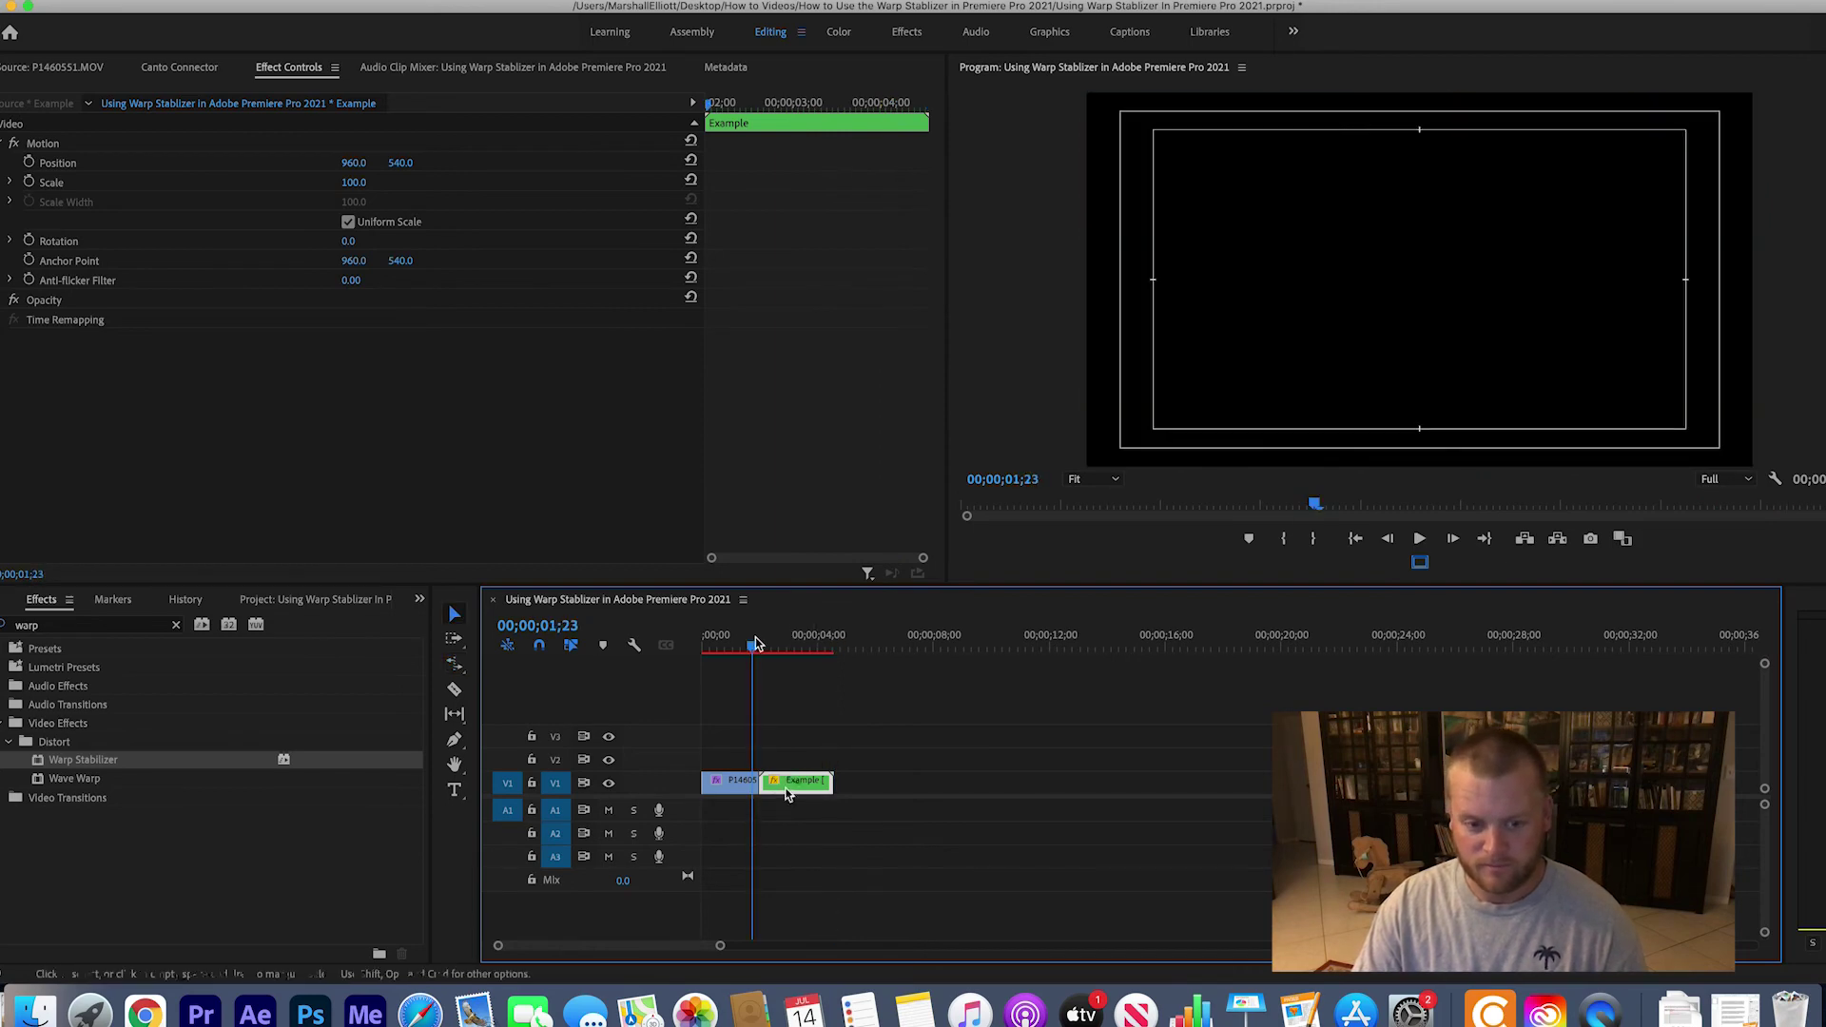
{"action": "left_click_drag", "start_coordinate": [813, 782], "coordinate": [838, 782]}
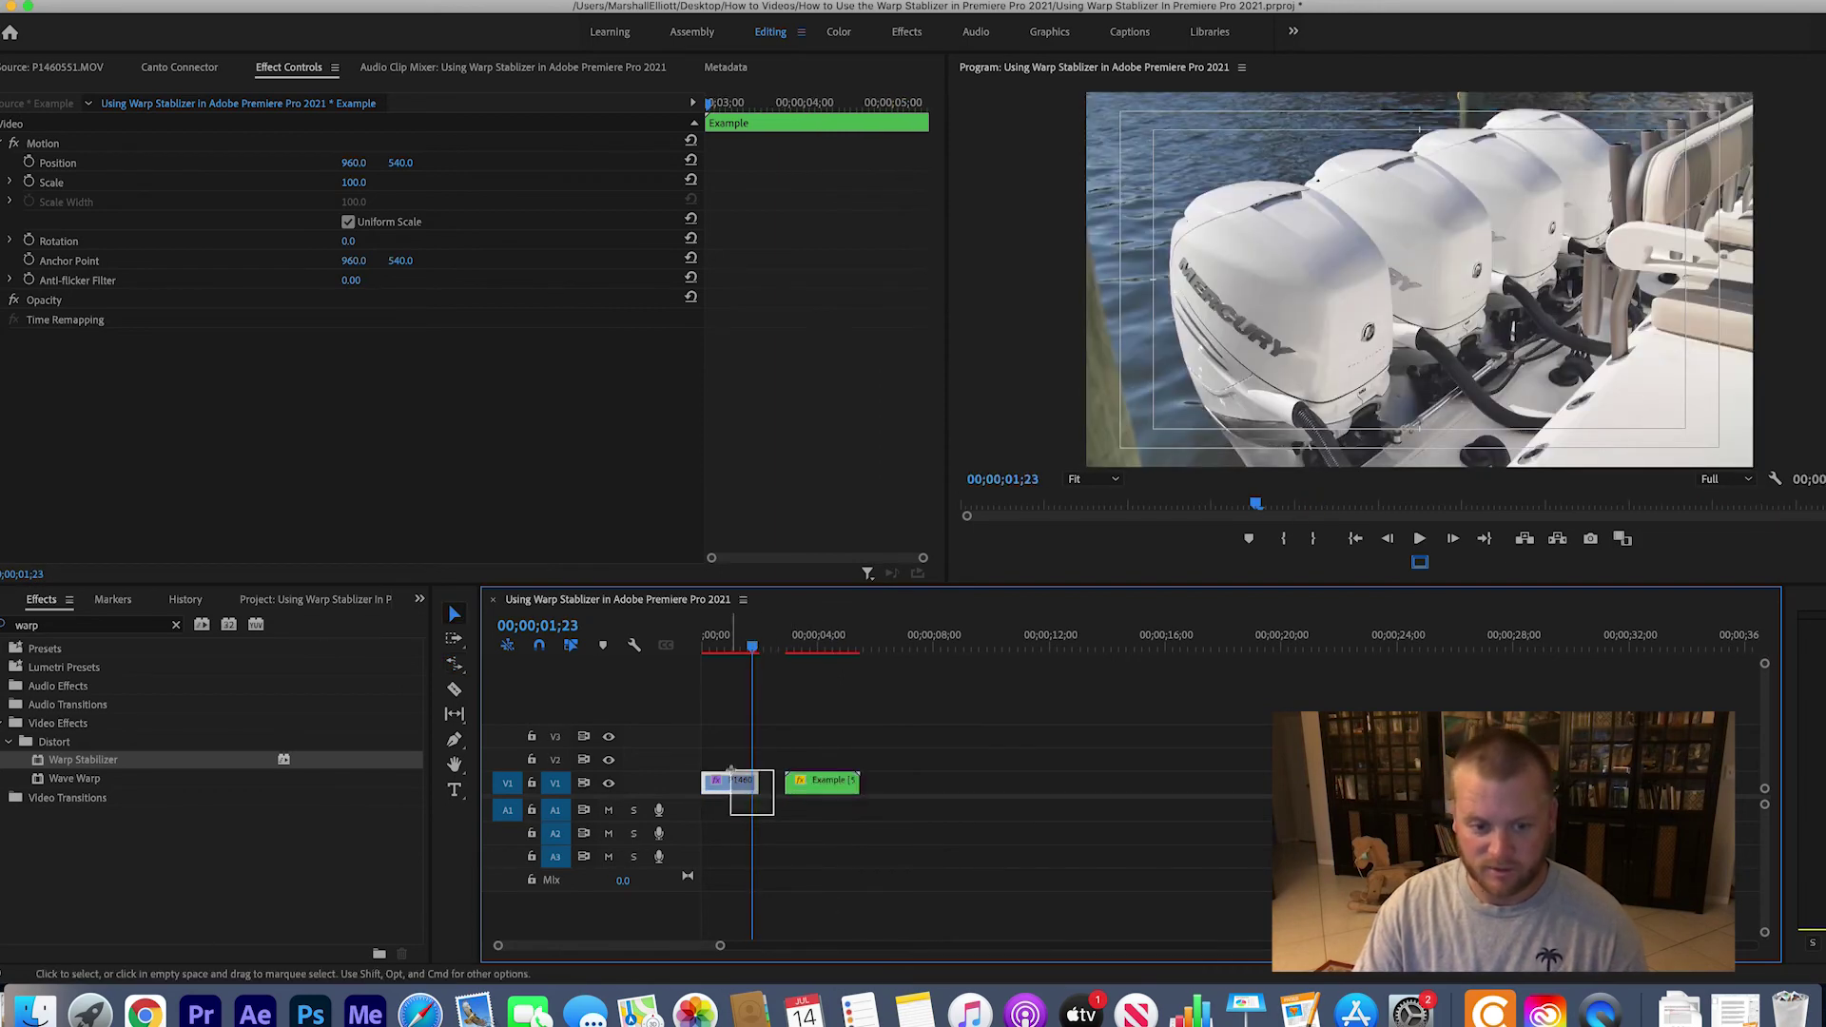
Nest the first clip on V1 as a sequence named "example 2"
{"action": "left_click", "coordinate": [732, 791]}
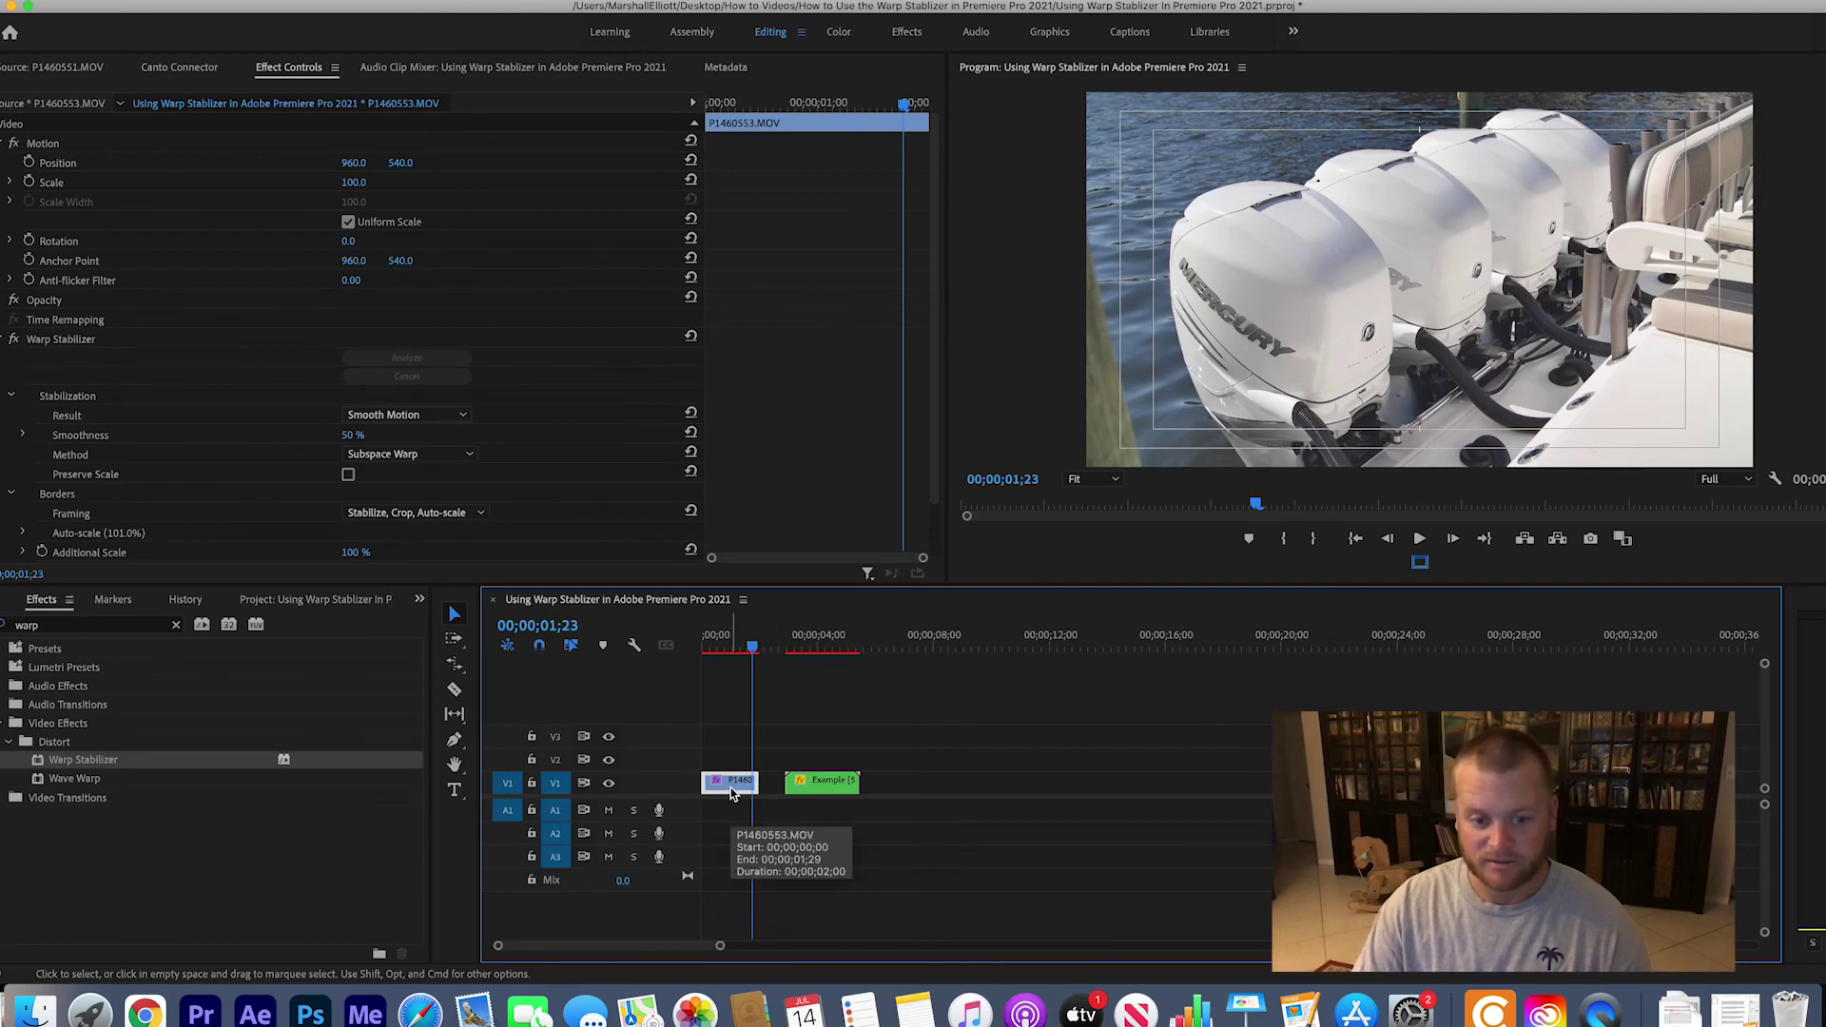
{"action": "right_click", "coordinate": [732, 792]}
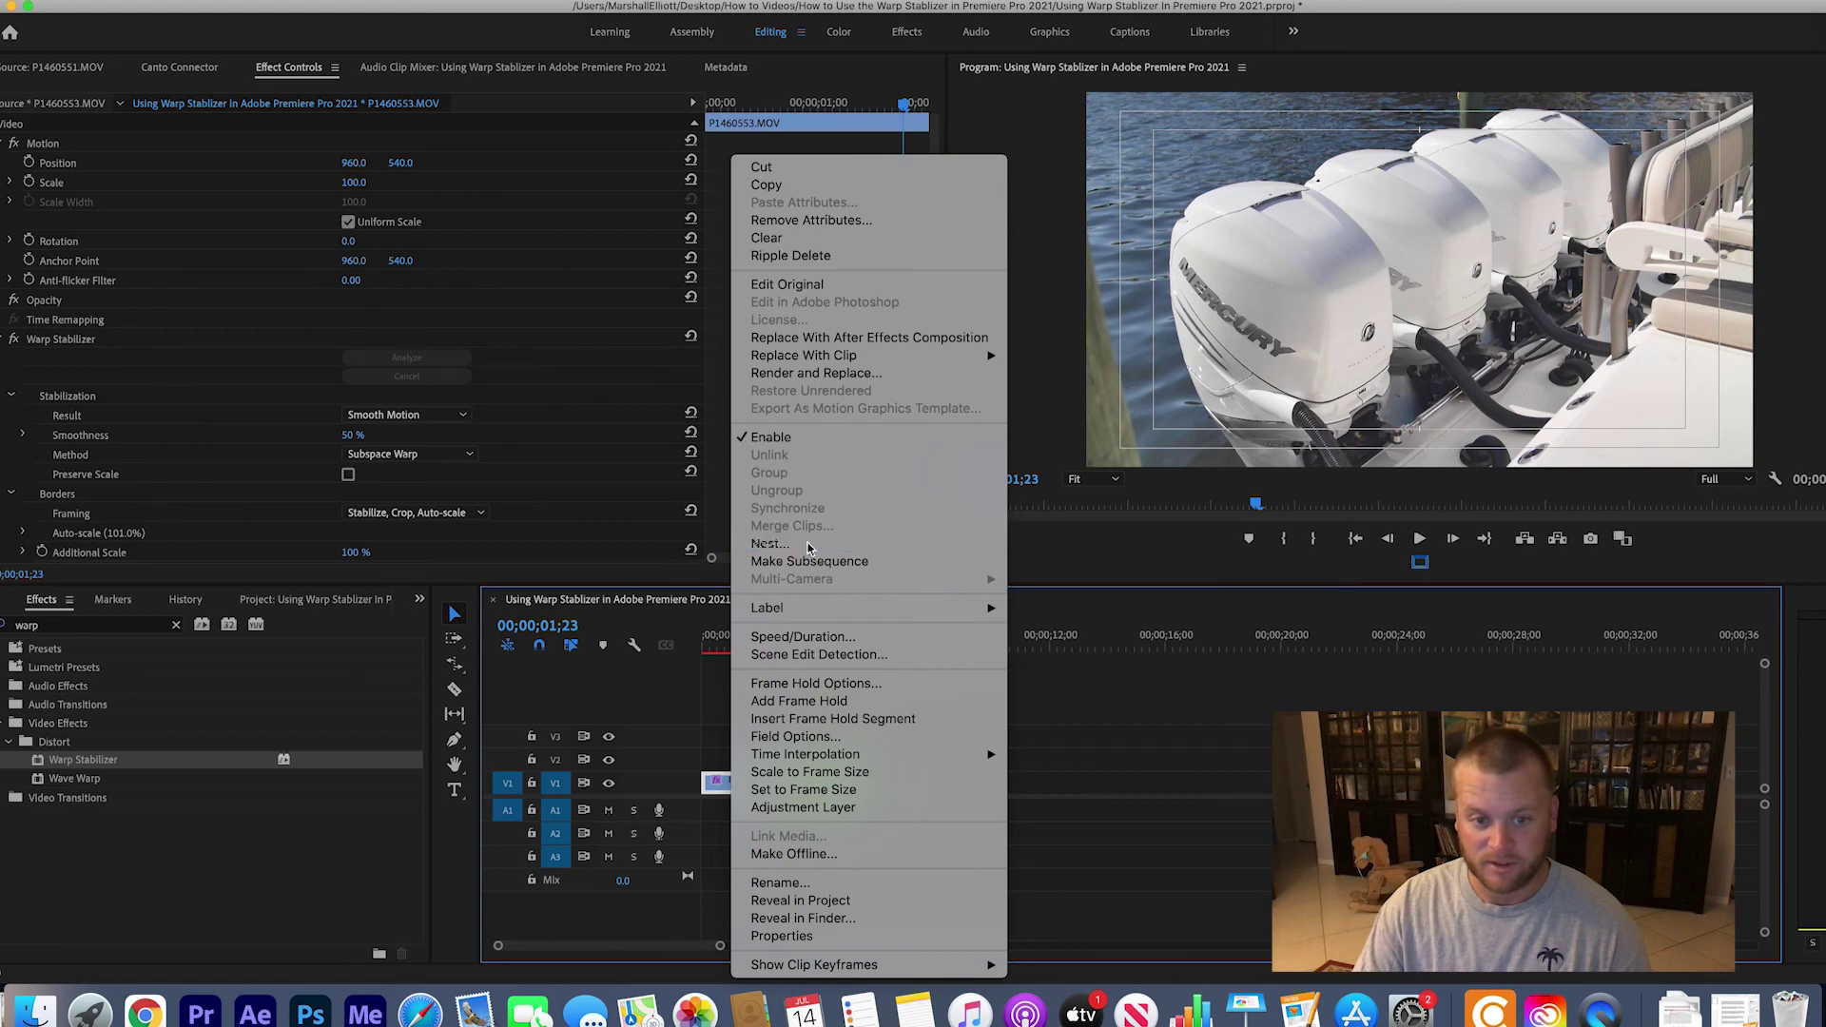
{"action": "left_click", "coordinate": [807, 545]}
{"action": "type", "text": "example 2"}
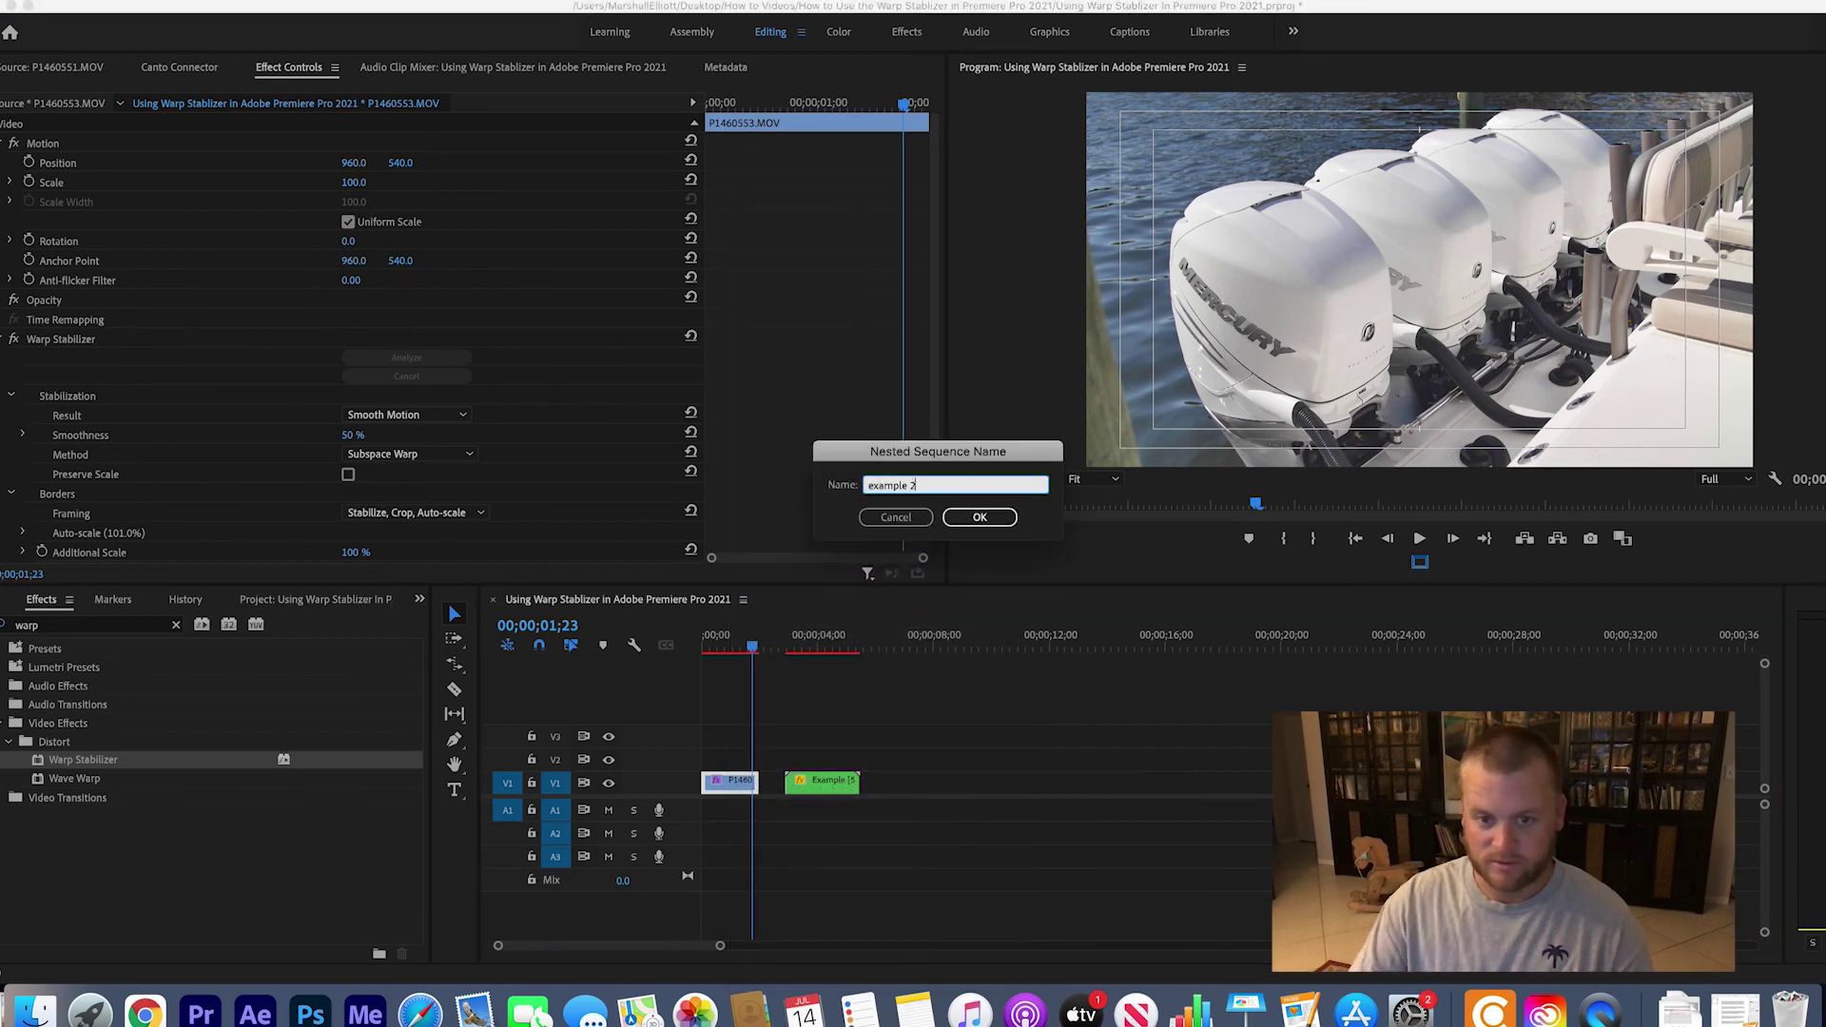
{"action": "left_click", "coordinate": [980, 517]}
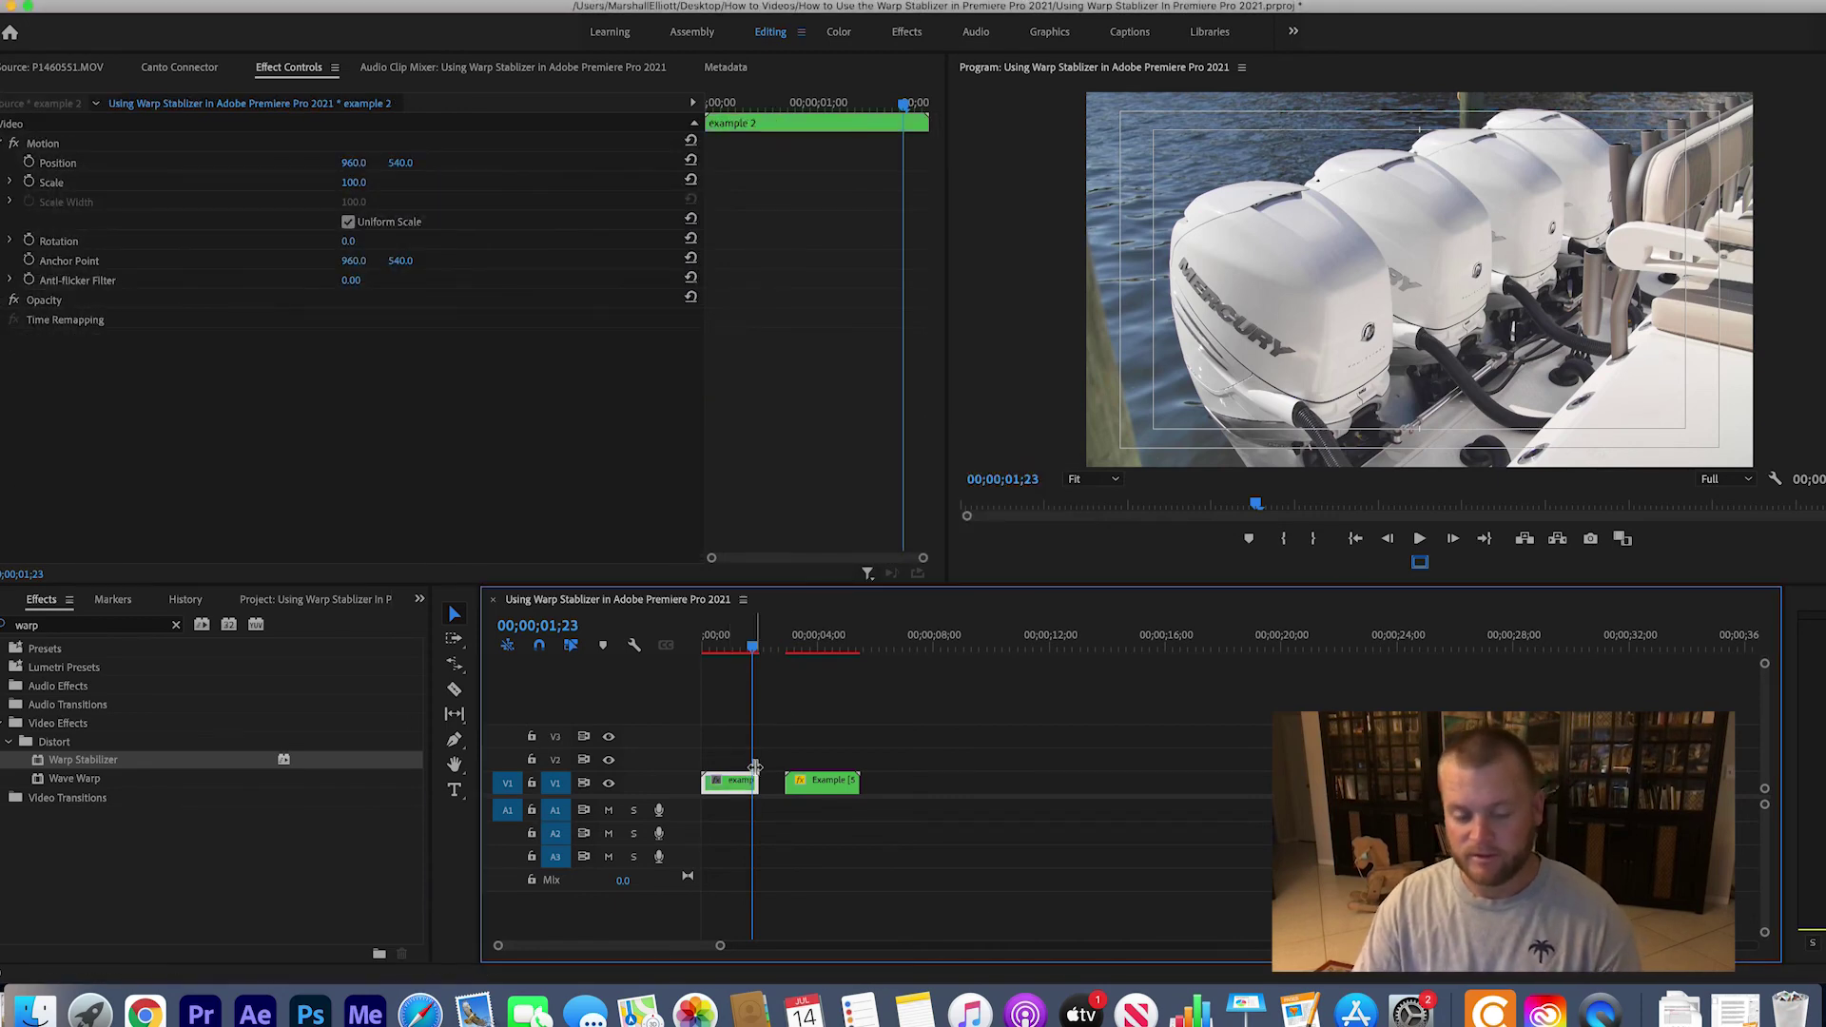
Rate stretch the example 2 nest until it meets the Example nest, and play the sequence from the start
{"action": "key", "text": "b"}
{"action": "left_click_drag", "start_coordinate": [755, 768], "coordinate": [657, 649]}
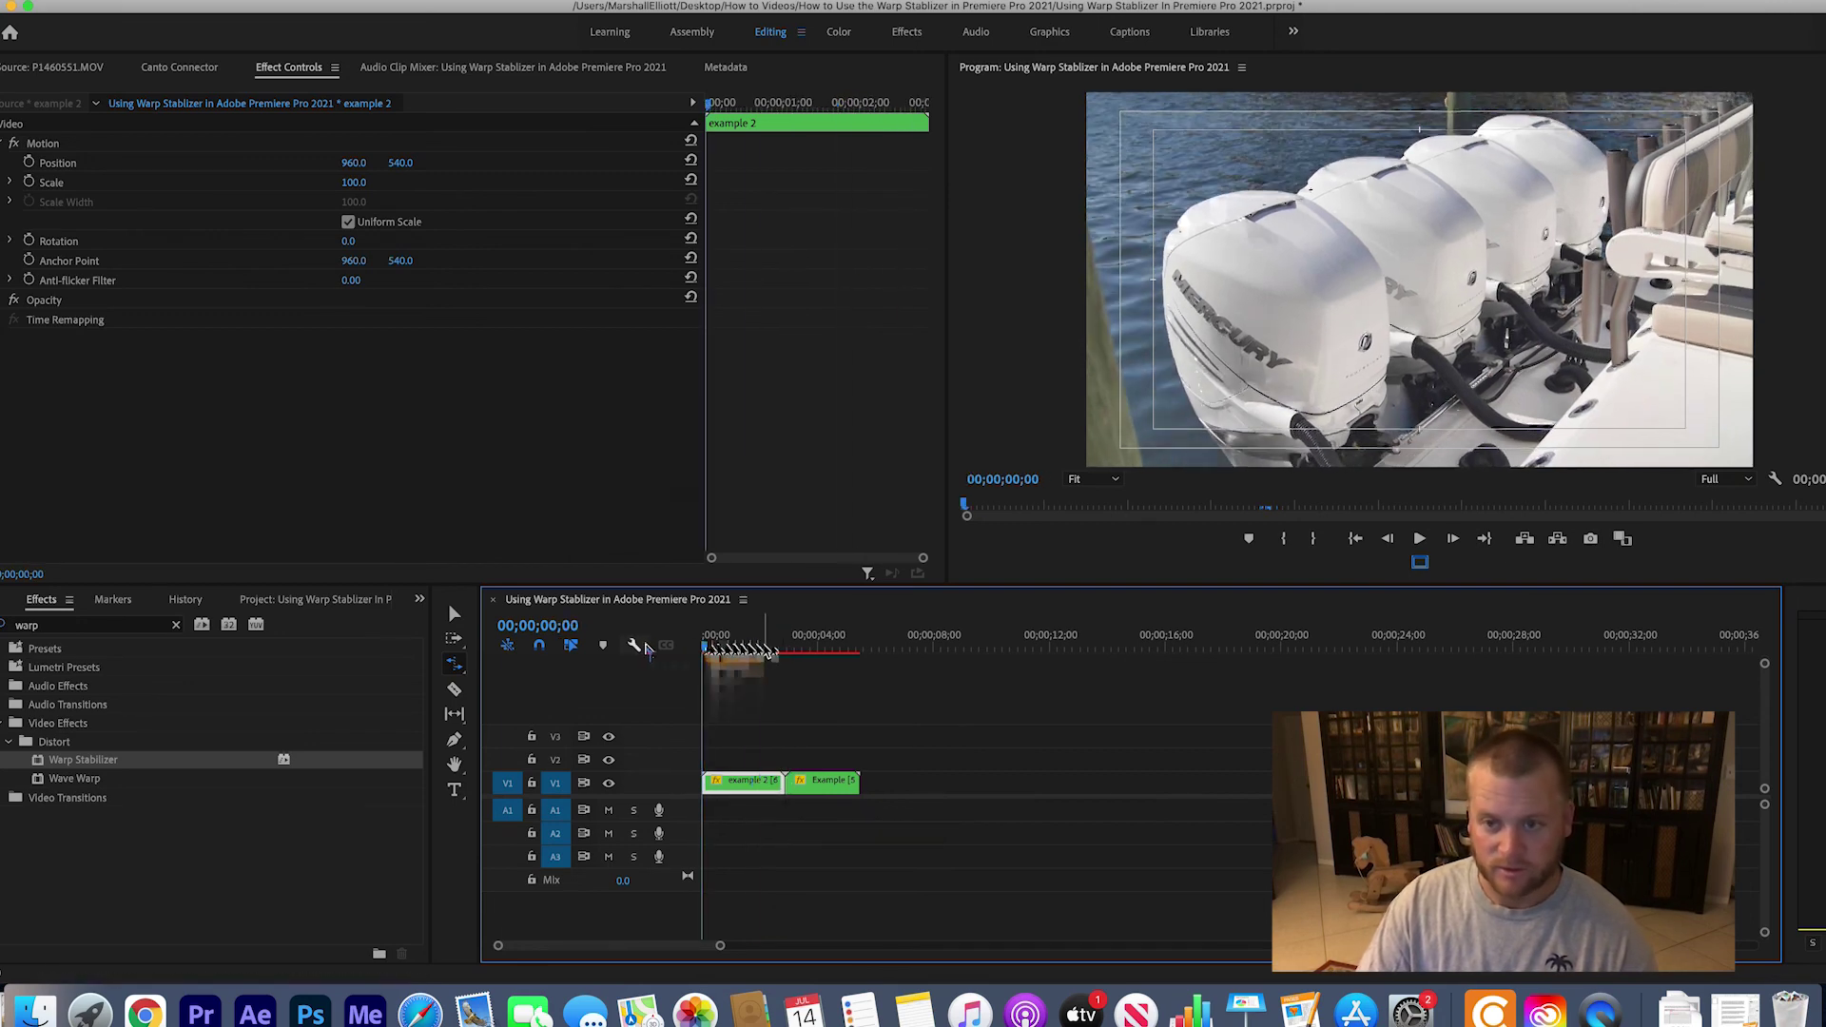
{"action": "key", "text": "space"}
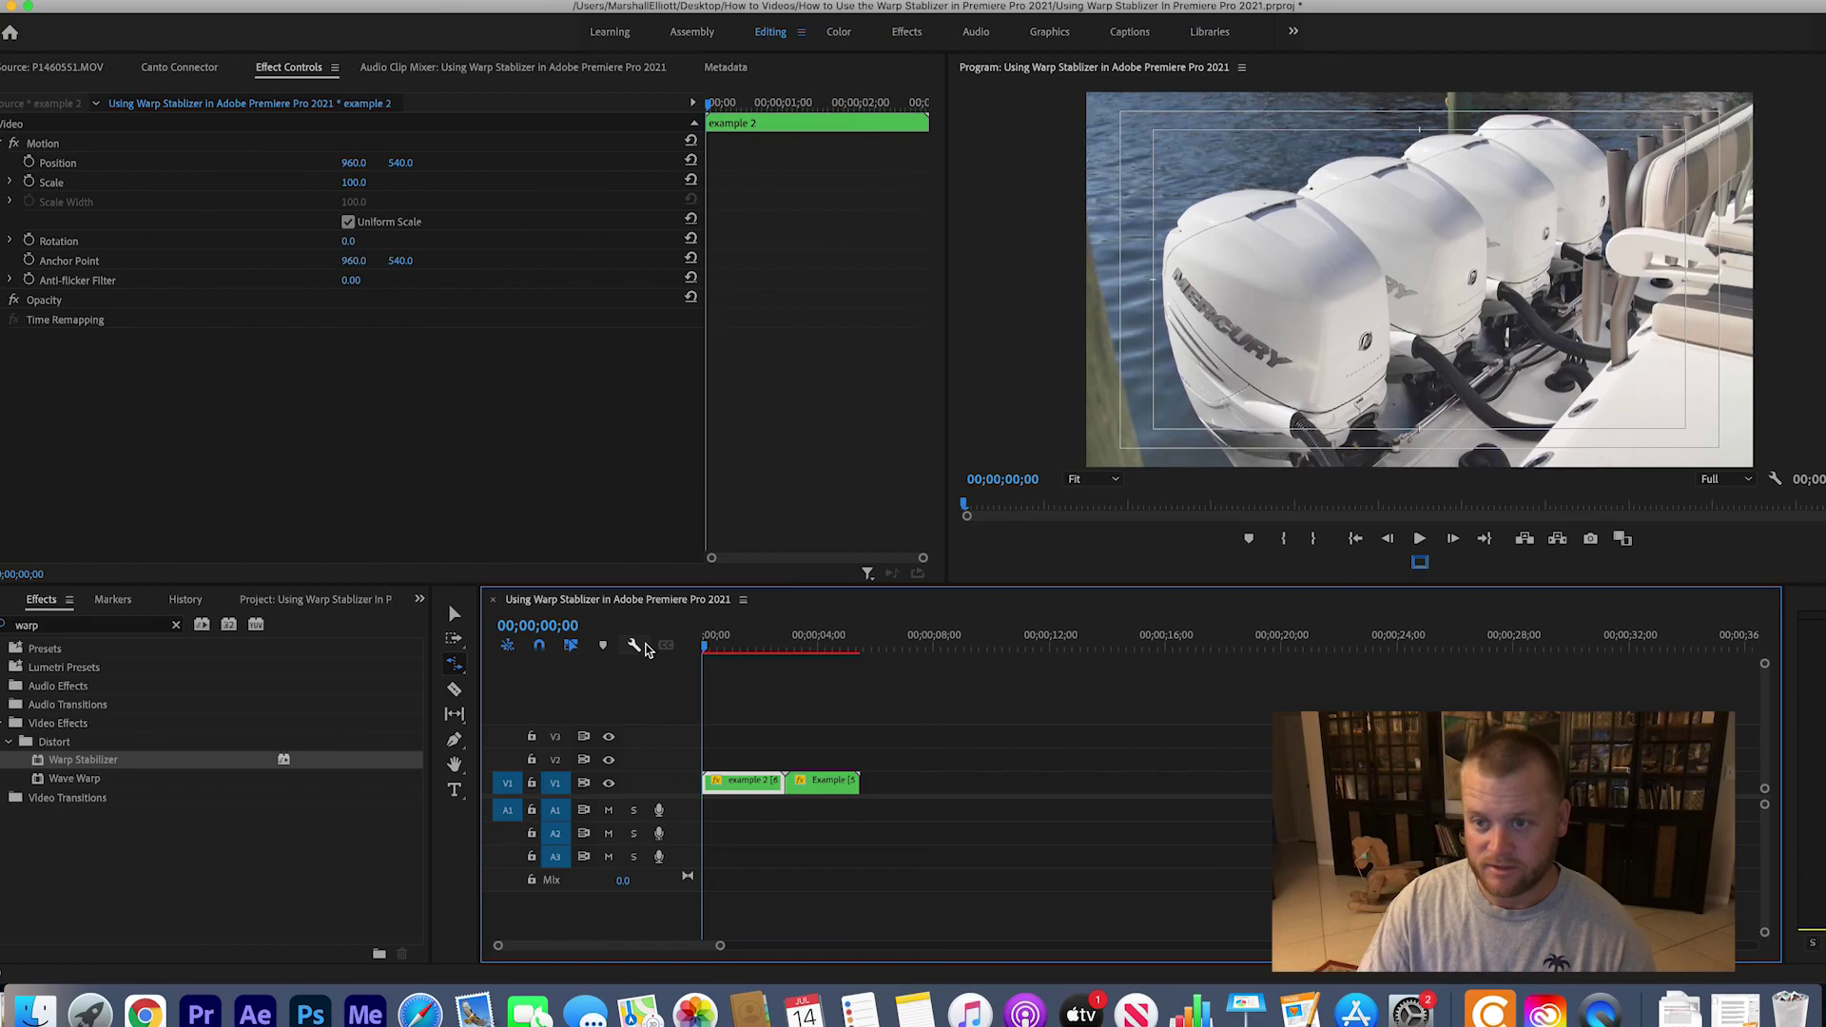